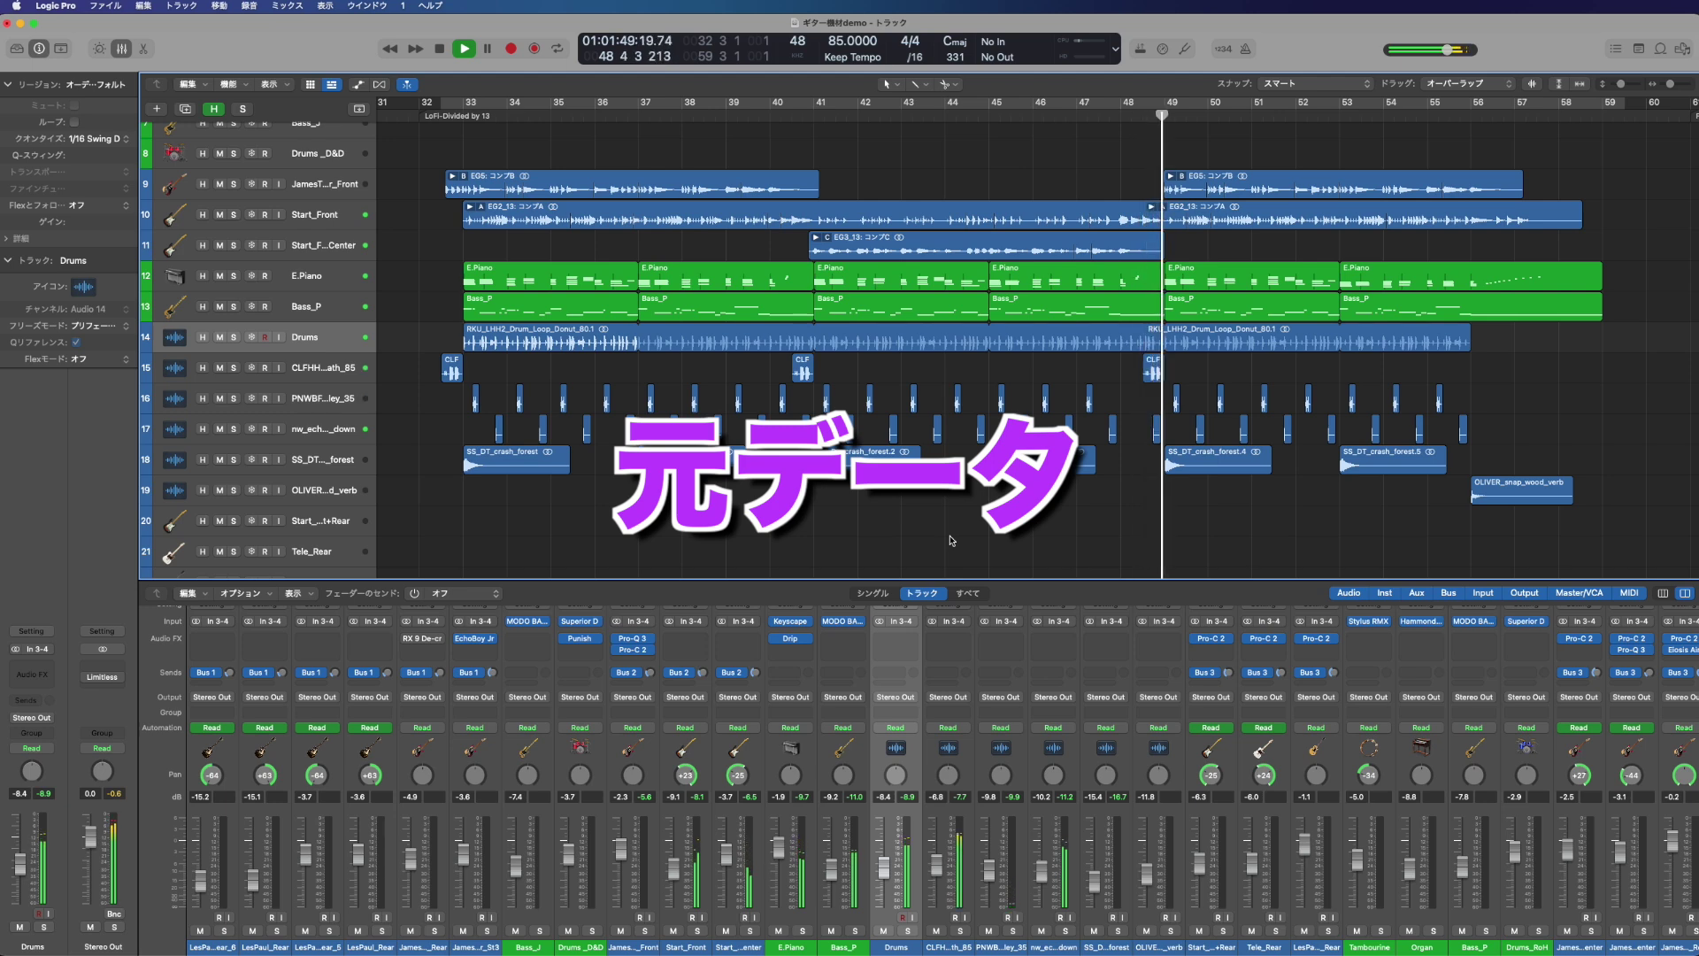
# Solo the Drums track and play its loop from bar 33
pyautogui.press('space')
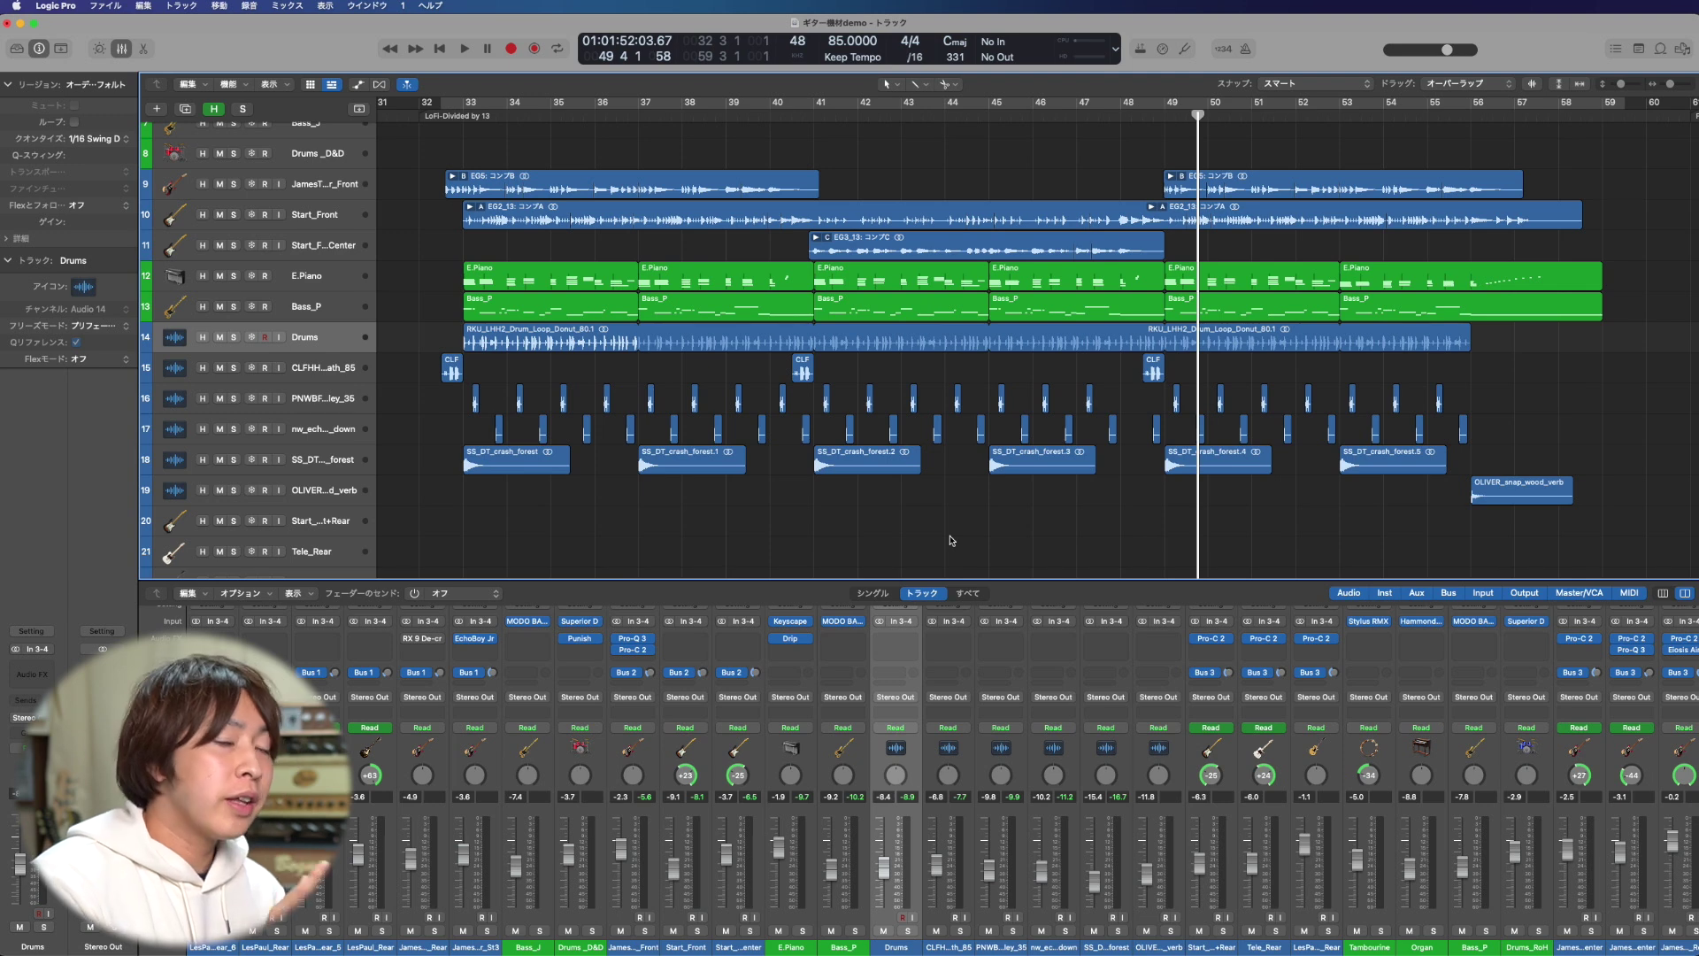
pyautogui.click(294, 336)
pyautogui.press('space')
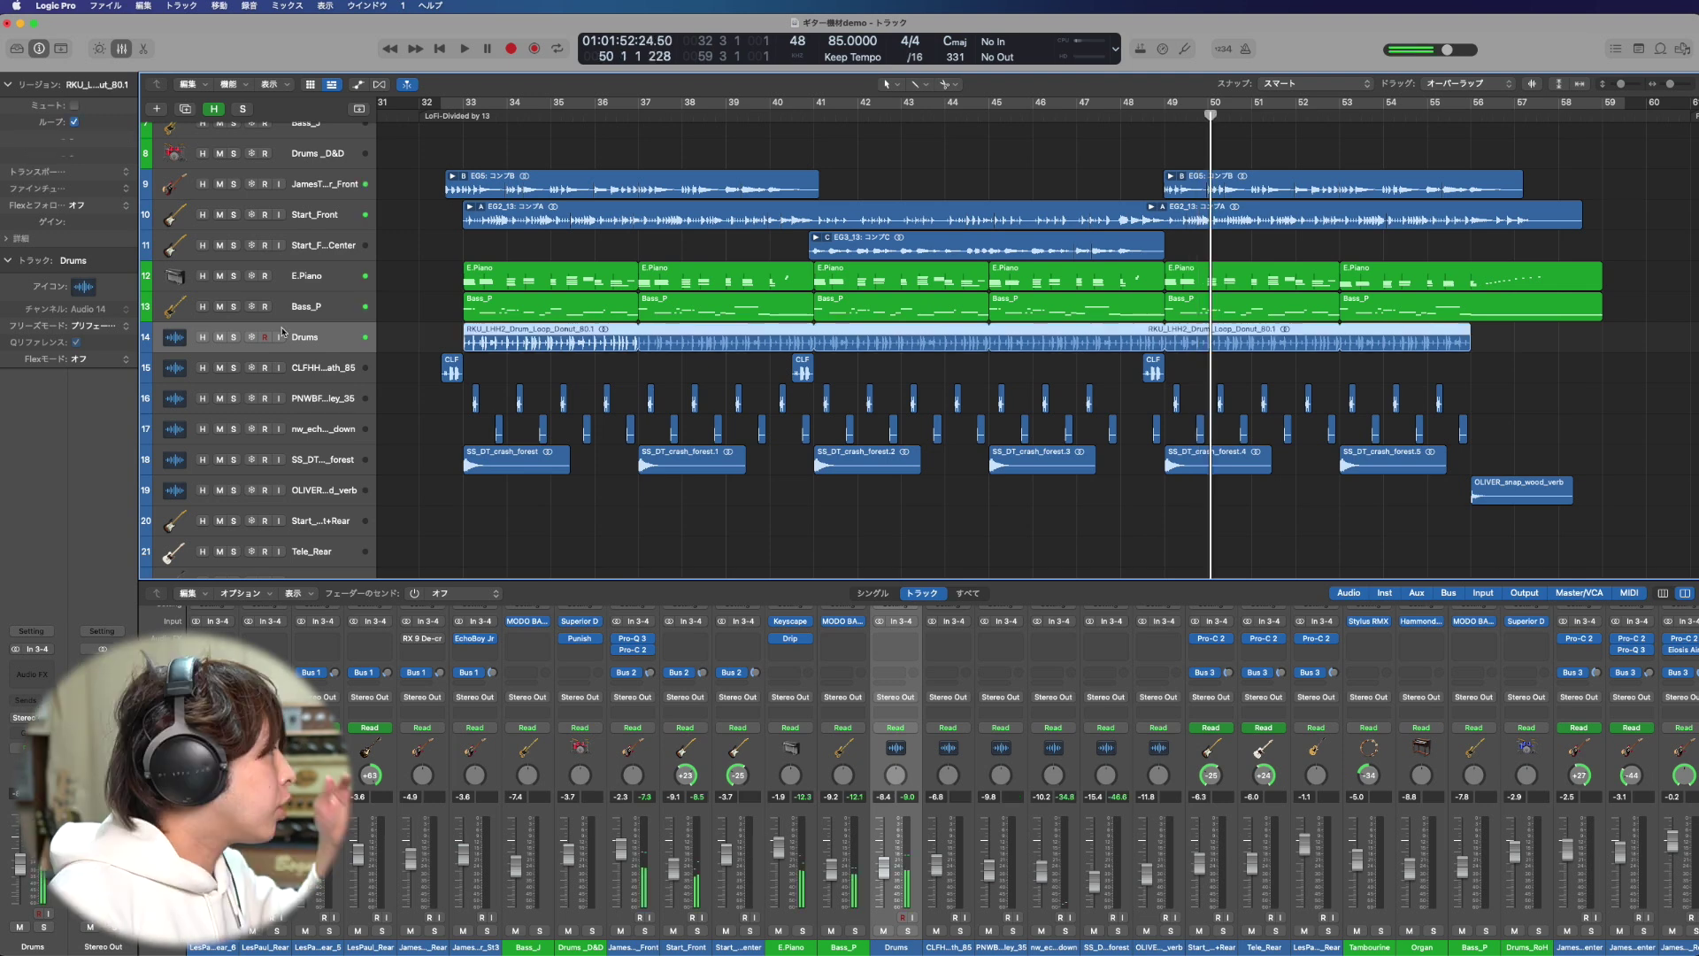
pyautogui.click(233, 337)
pyautogui.click(474, 108)
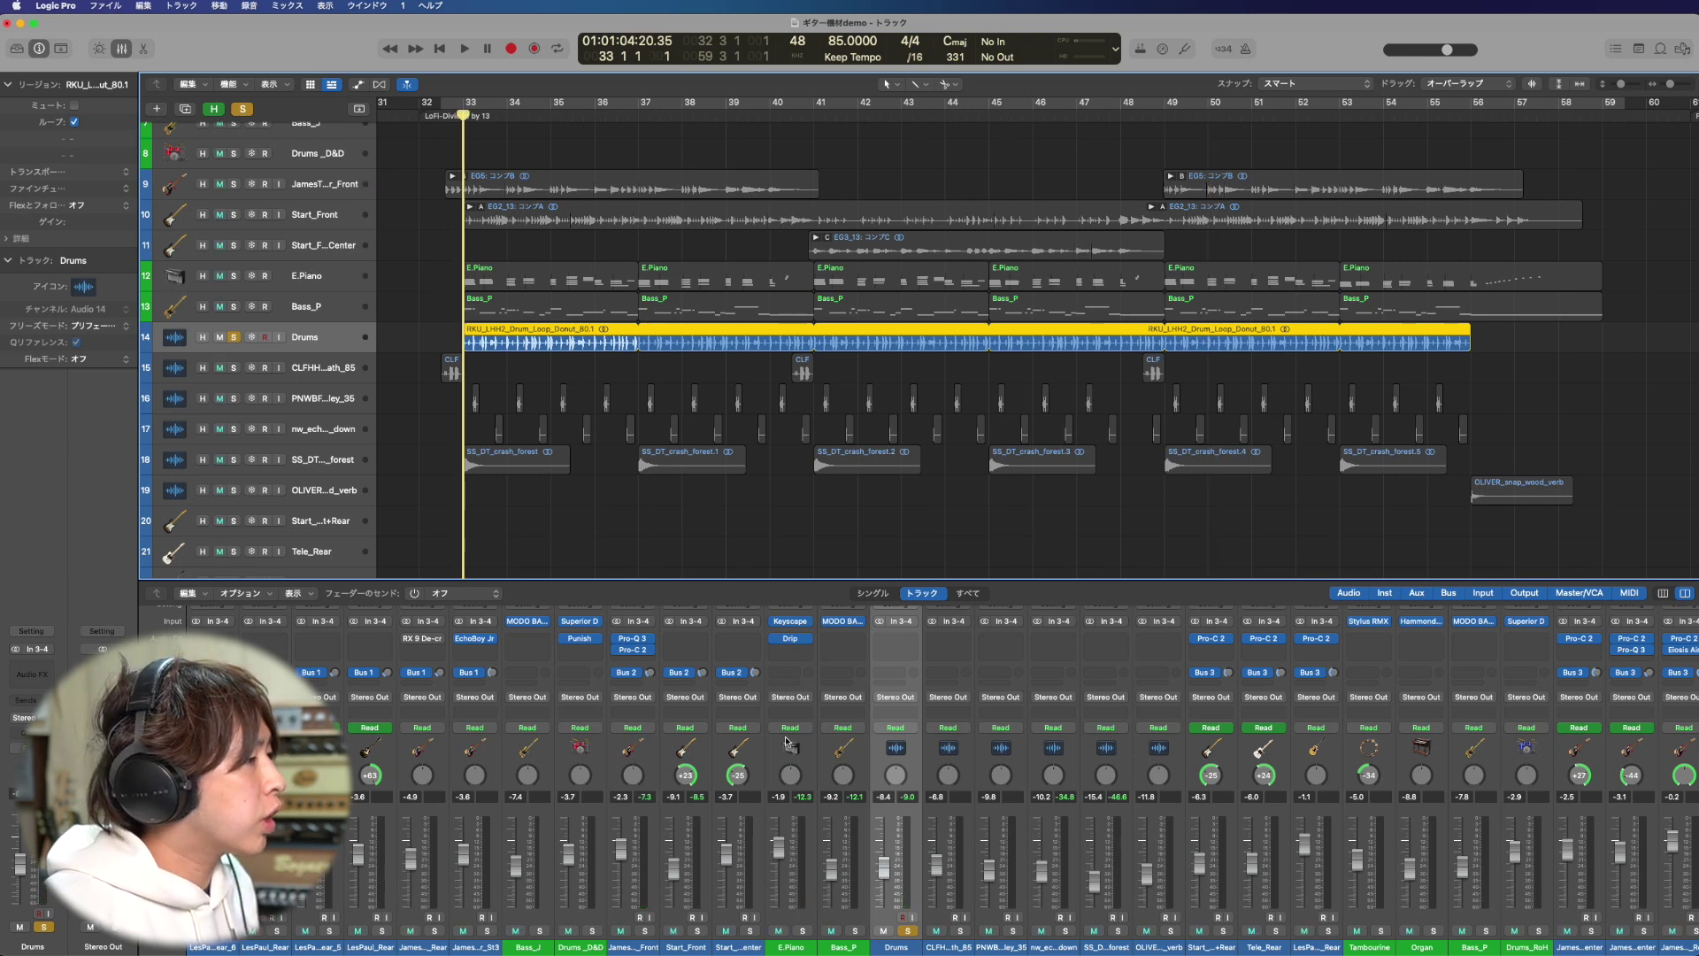
pyautogui.press('space')
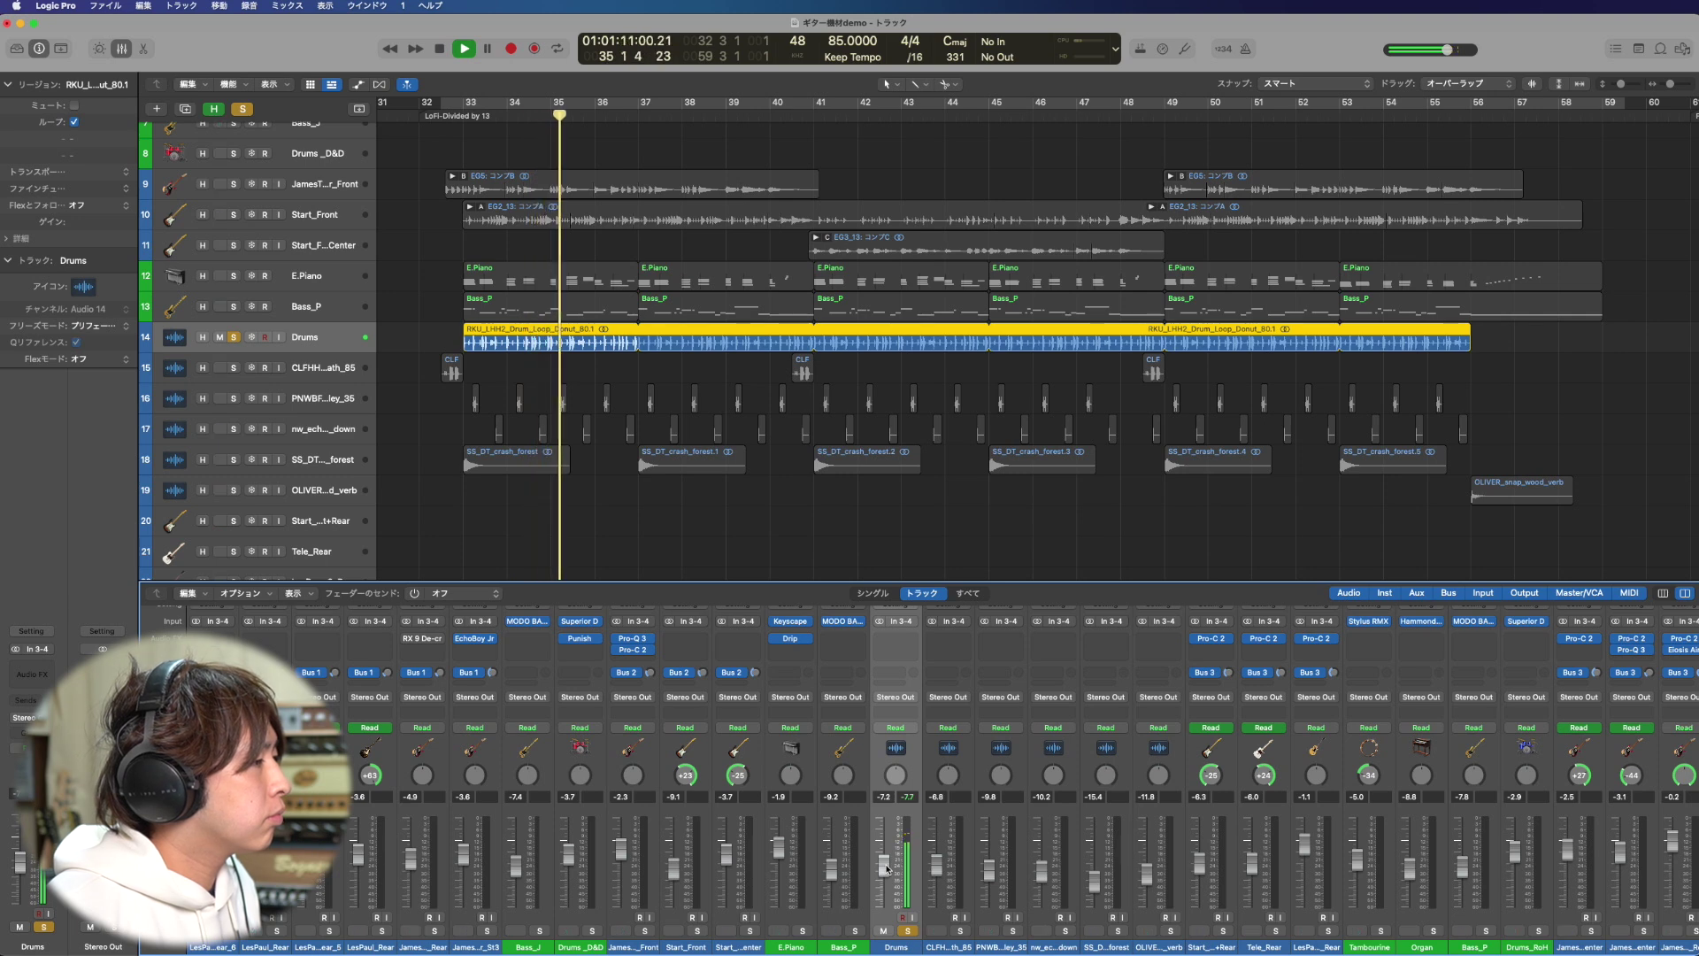
# Stop playback and switch the Drums solo off and back on to compare the full mix with the drums alone
pyautogui.press('space')
pyautogui.click(909, 931)
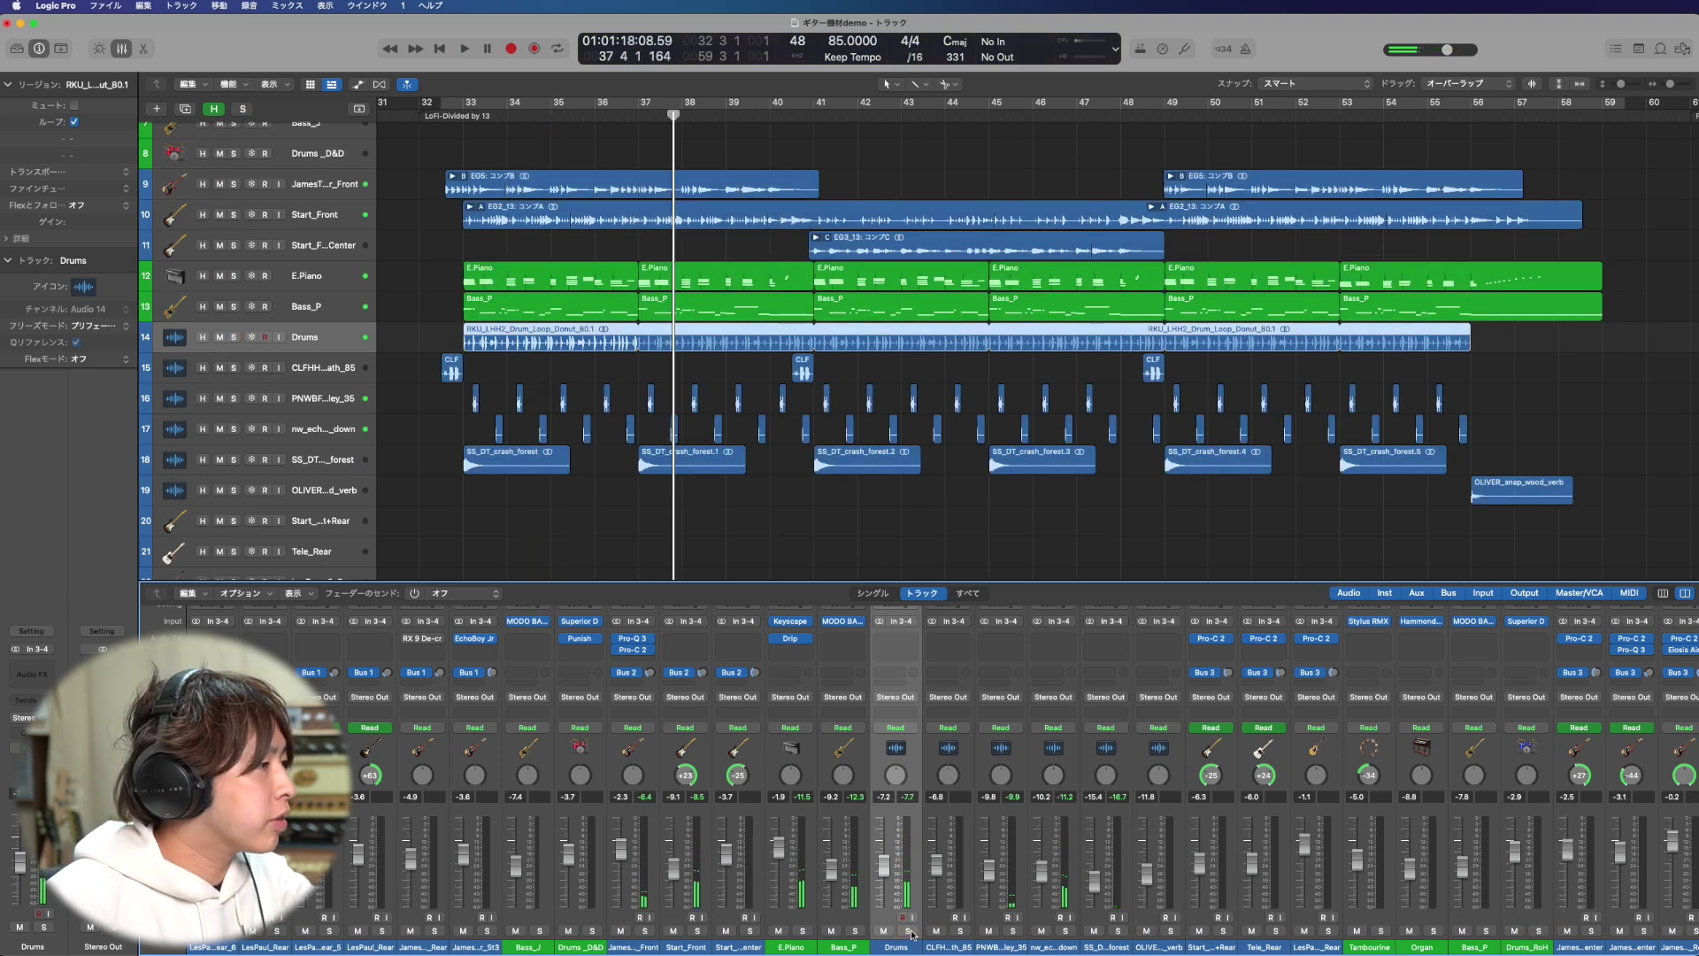
pyautogui.click(907, 931)
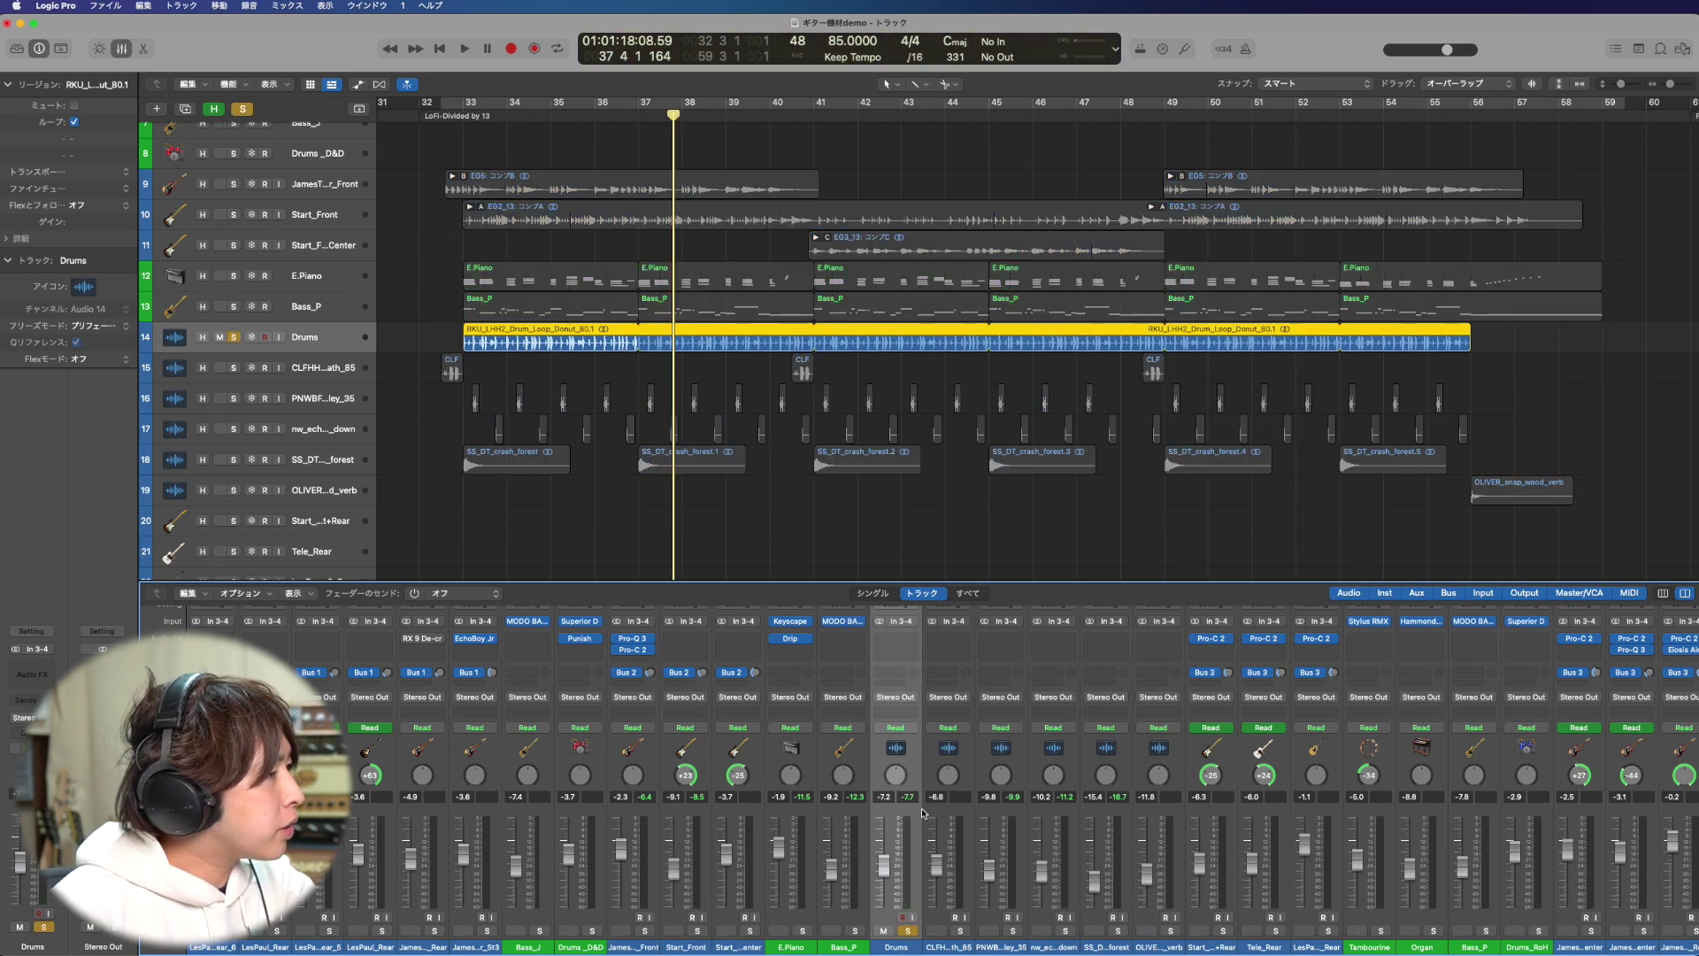
# Insert the bx_boom plug-in on the Drums channel and move its window fully into view
pyautogui.click(909, 642)
pyautogui.click(938, 699)
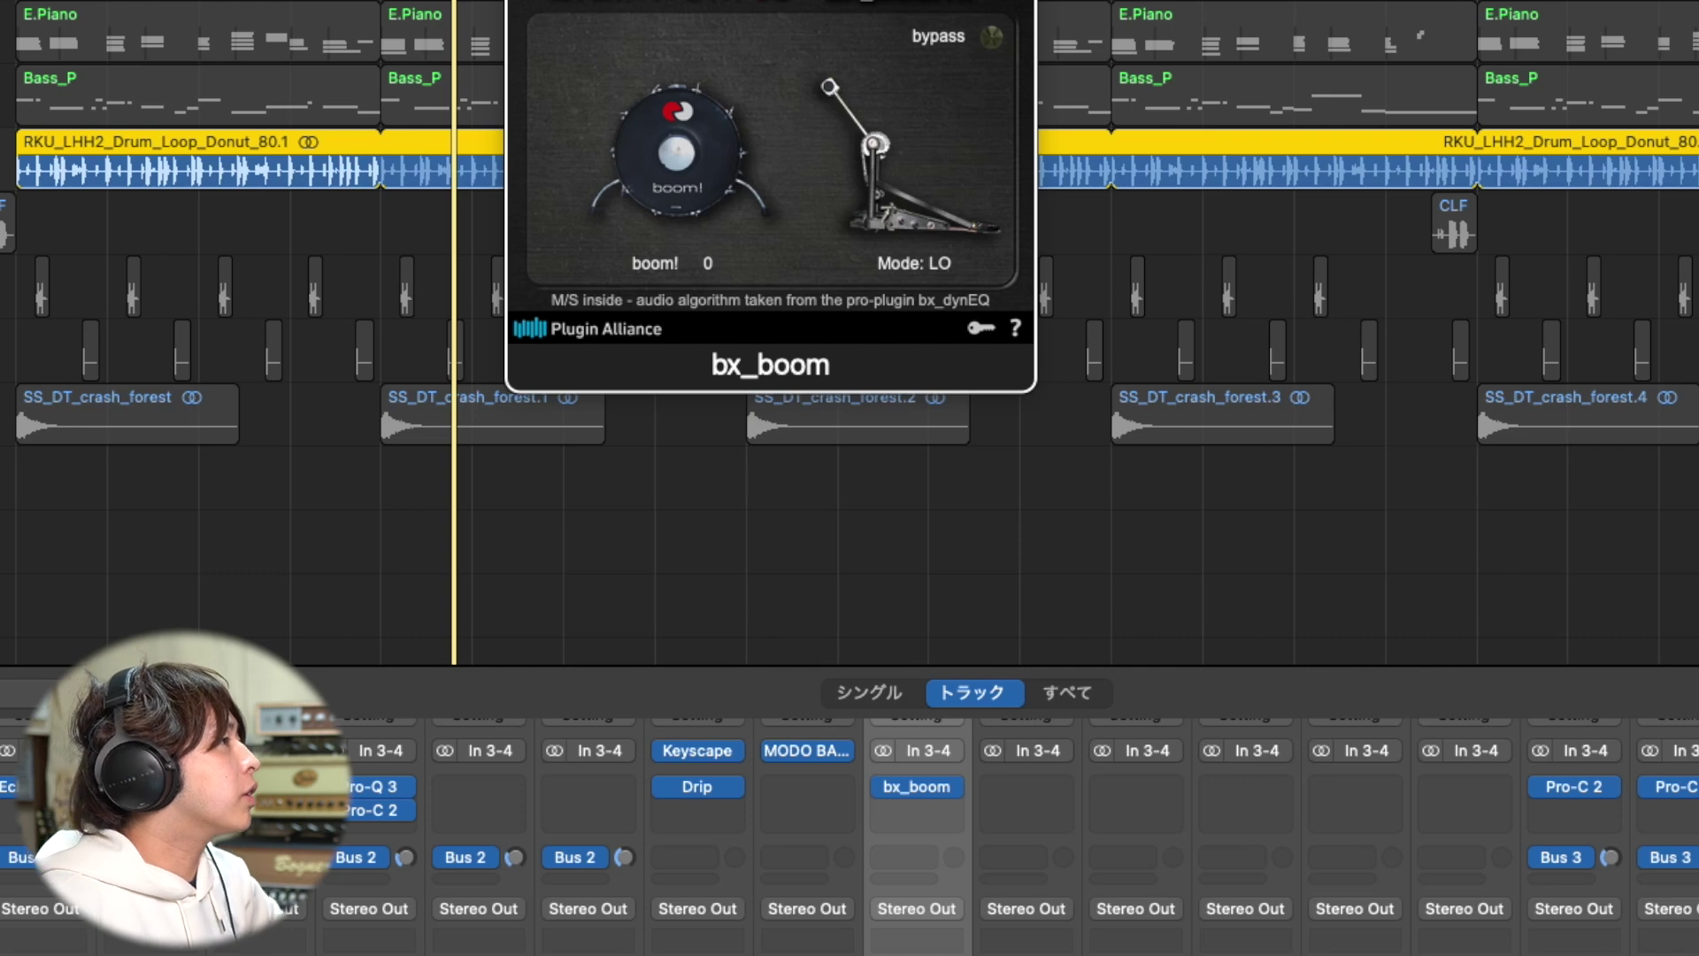
pyautogui.moveTo(850, 0); pyautogui.dragTo(936, 246)
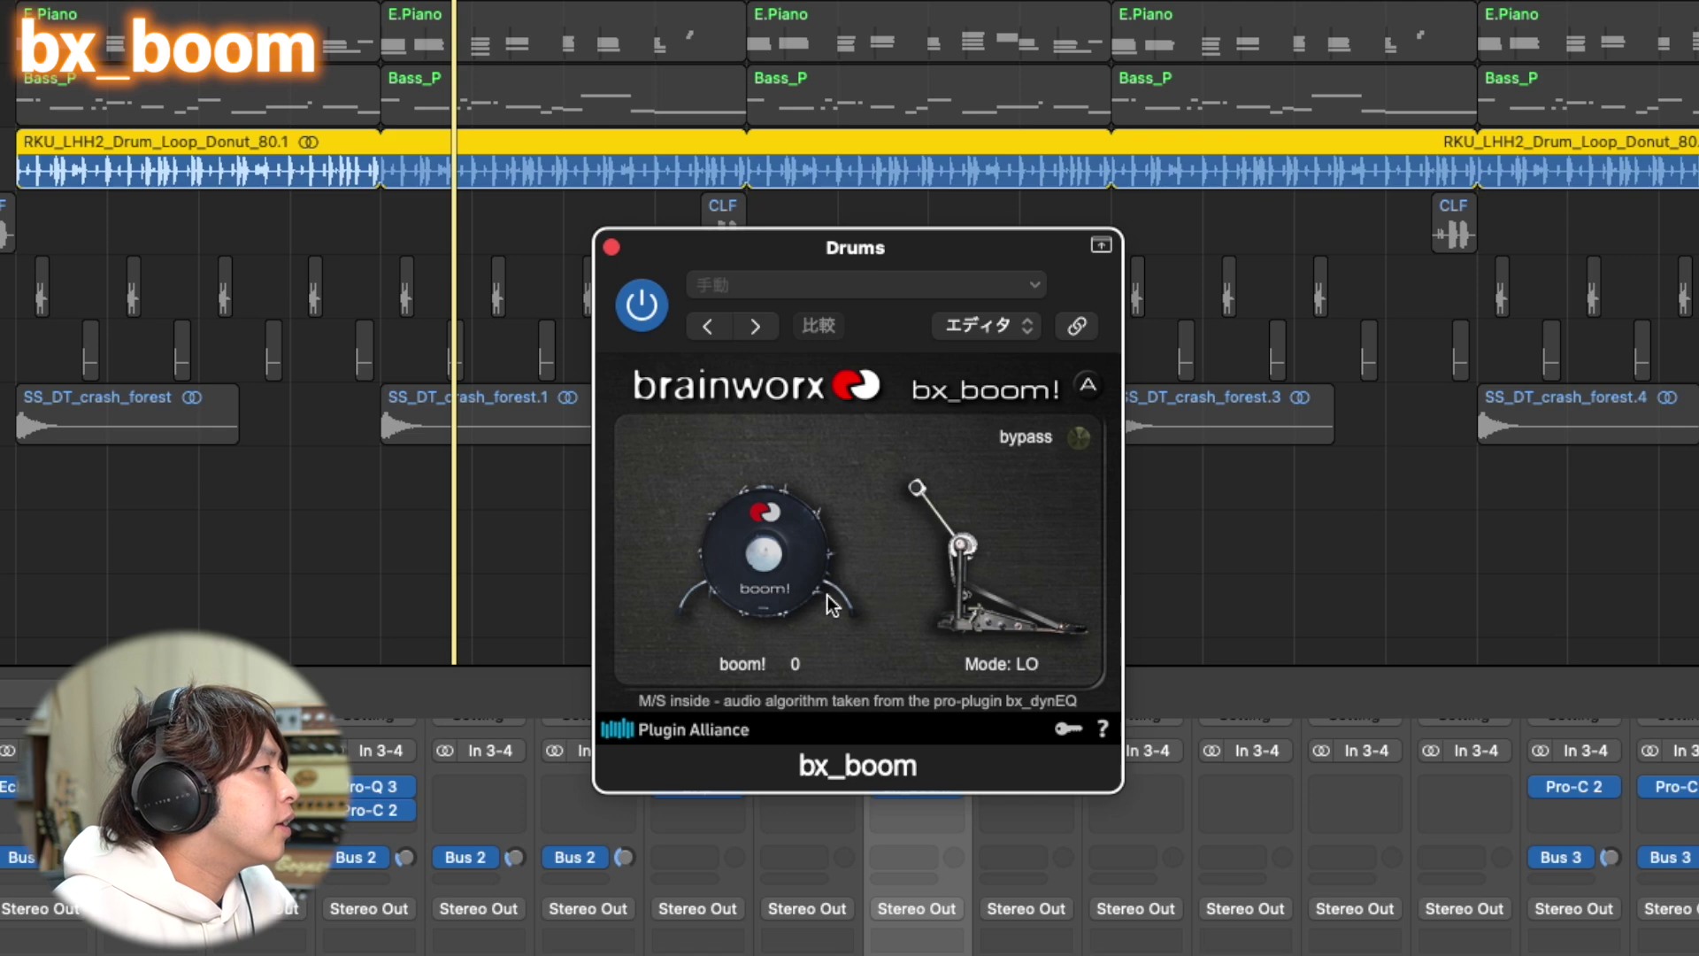
# Try bx_boom in LO mode on the drums with the boom amount raised to 69
pyautogui.moveTo(757, 570); pyautogui.dragTo(794, 648)
pyautogui.doubleClick(778, 593)
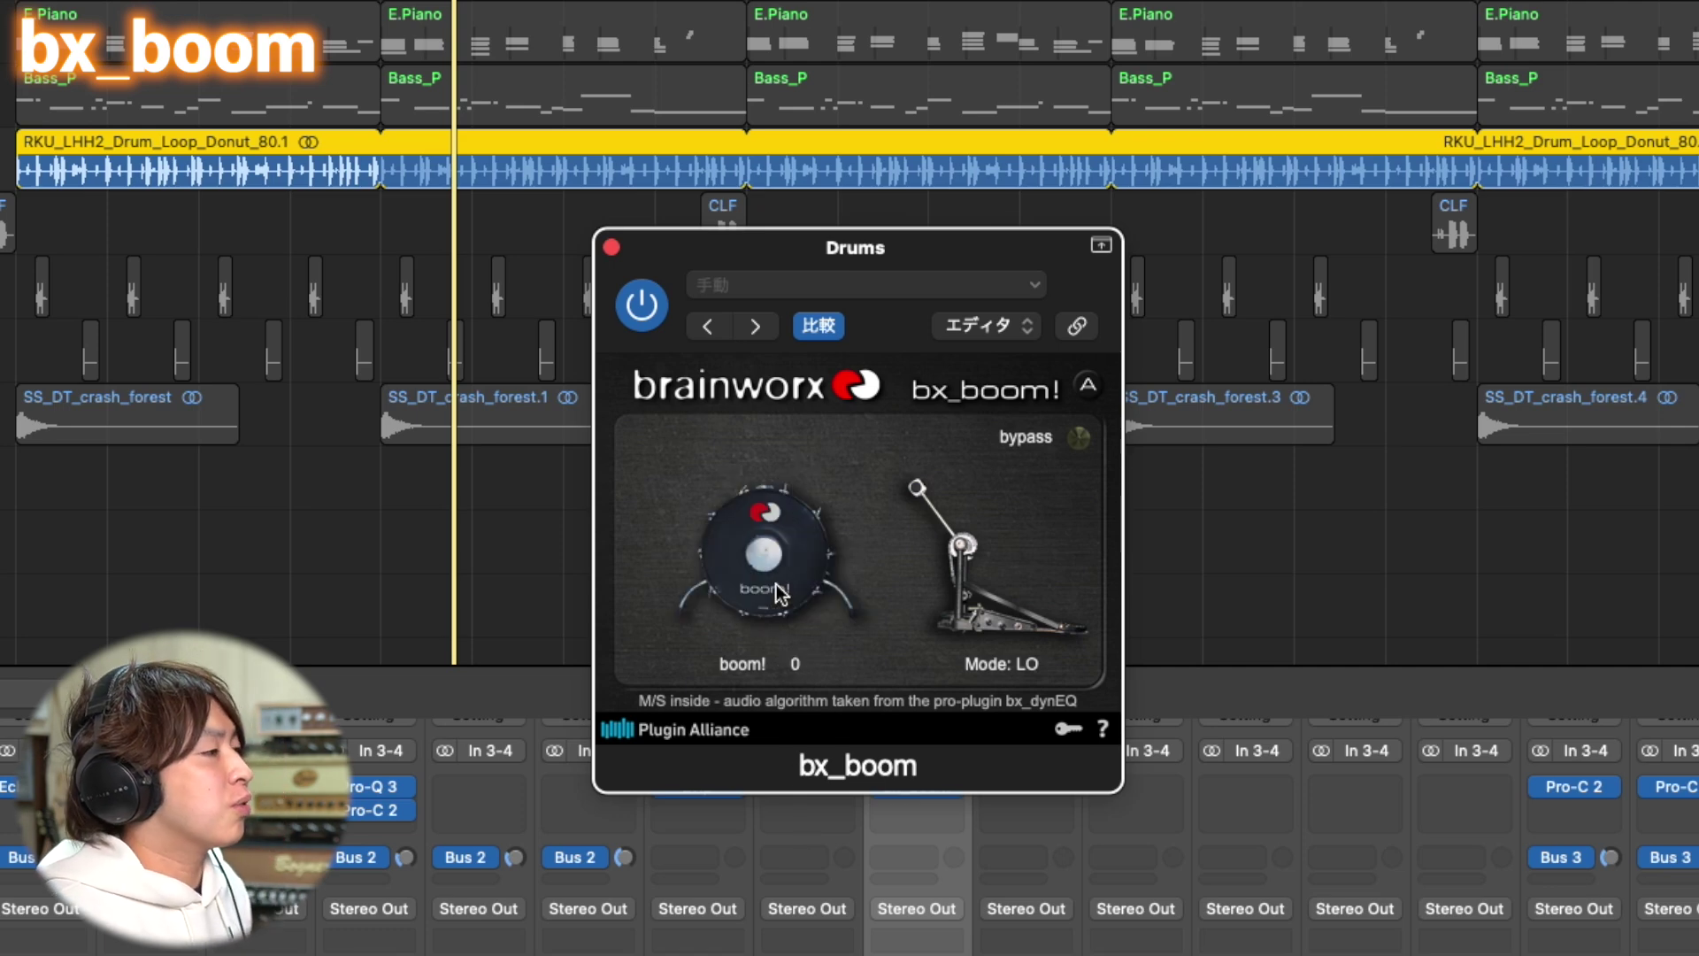
pyautogui.moveTo(779, 591); pyautogui.dragTo(784, 527)
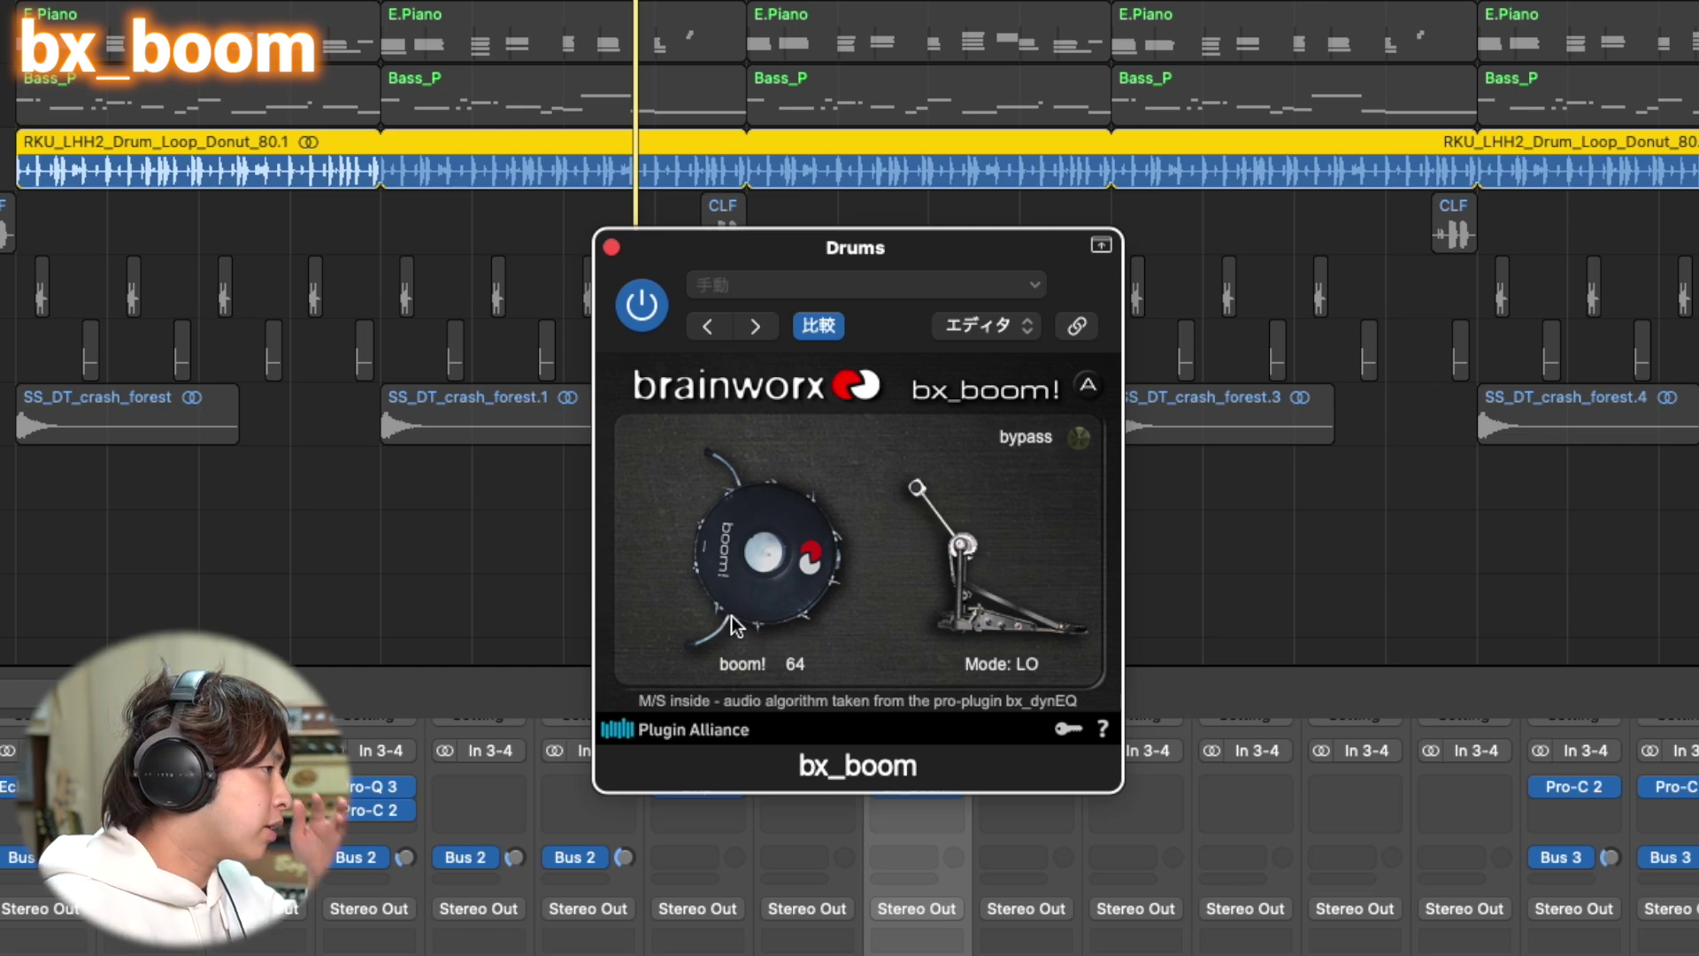
pyautogui.click(941, 508)
pyautogui.click(947, 522)
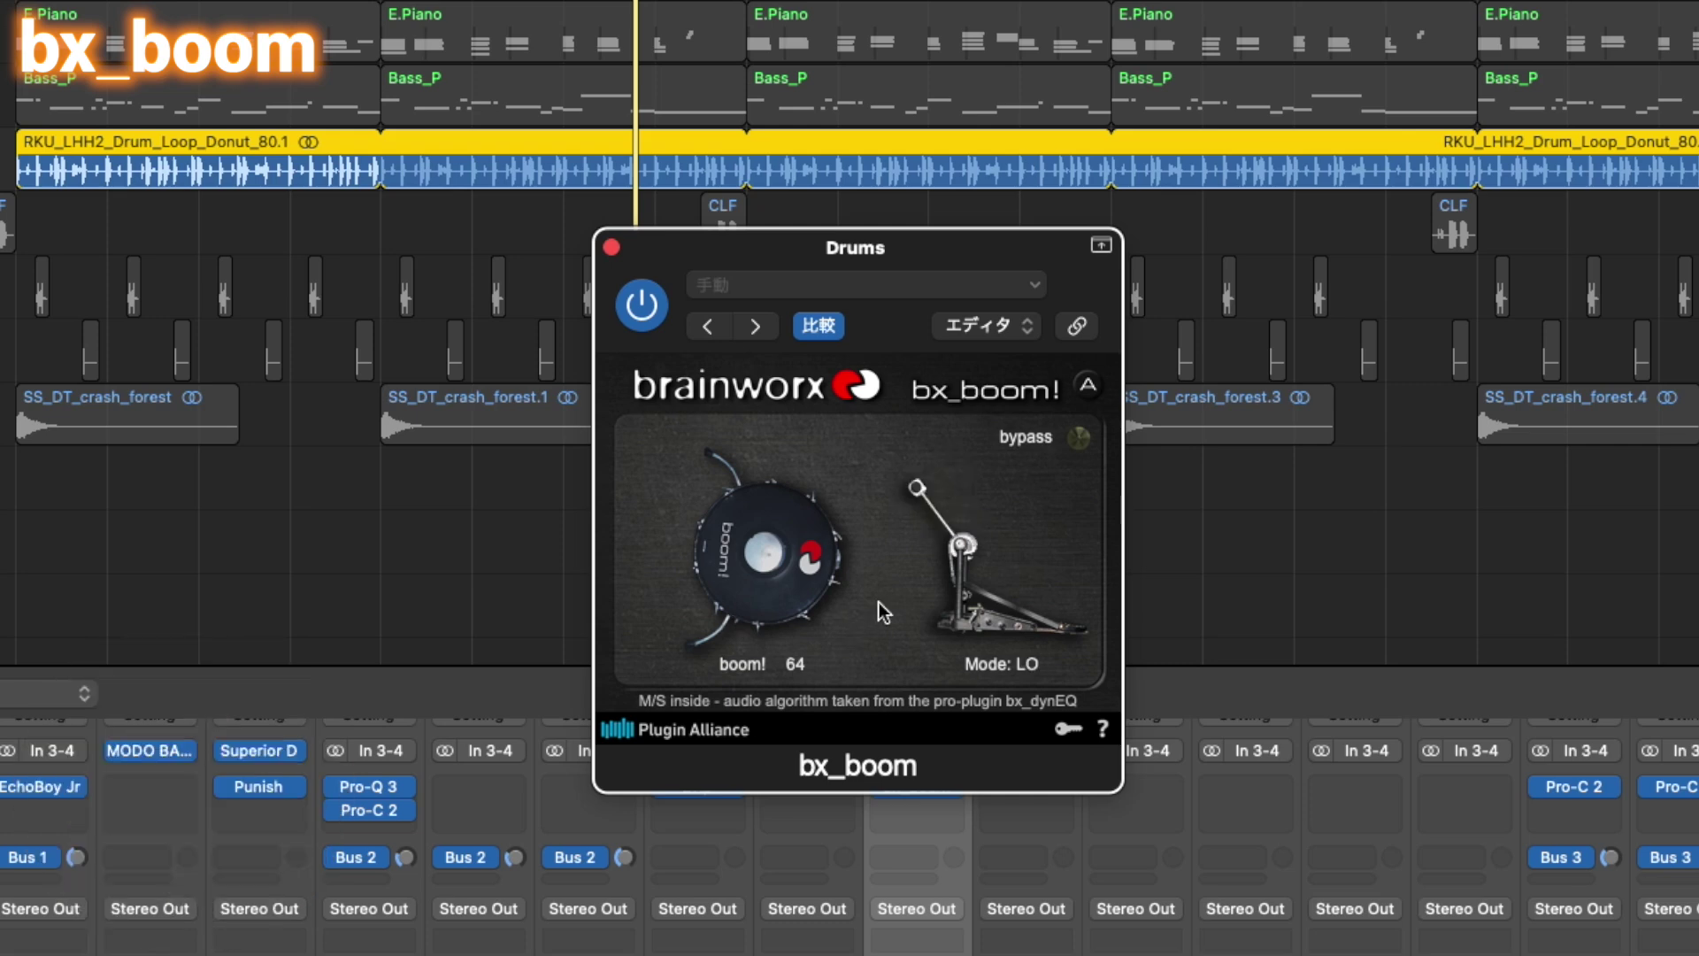
pyautogui.scroll(5, 761, 589)
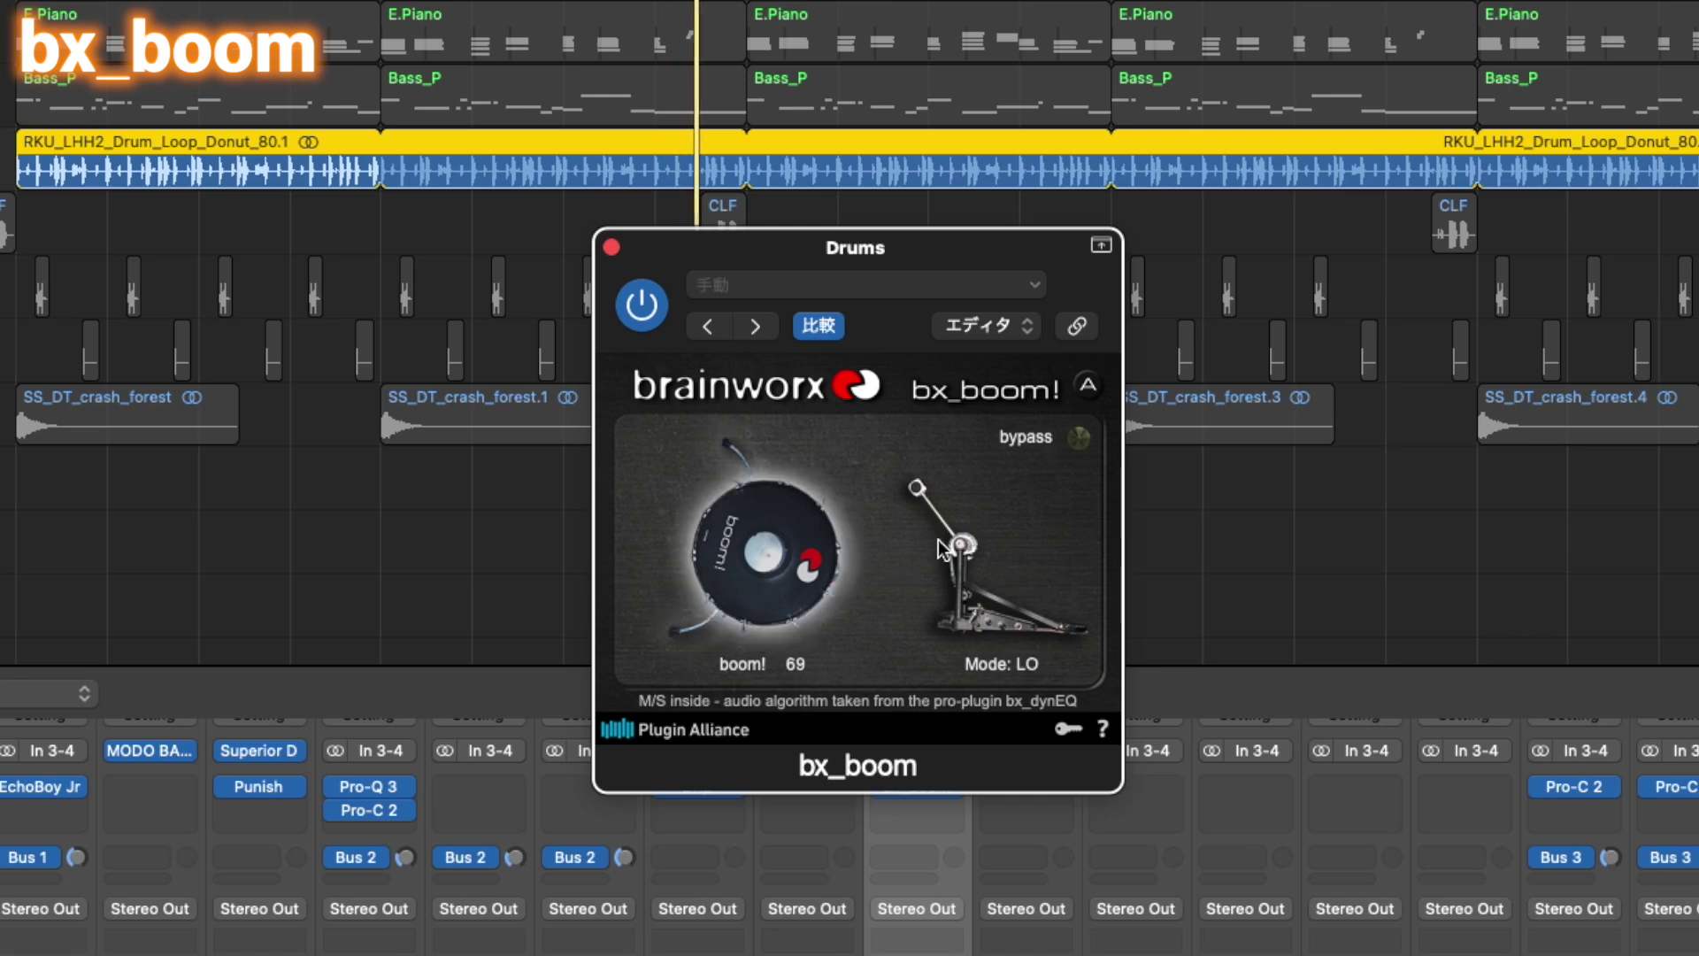
# Audition bx_boom's MID and HI modes, settle on MID and set the boom amount to 42
pyautogui.click(949, 462)
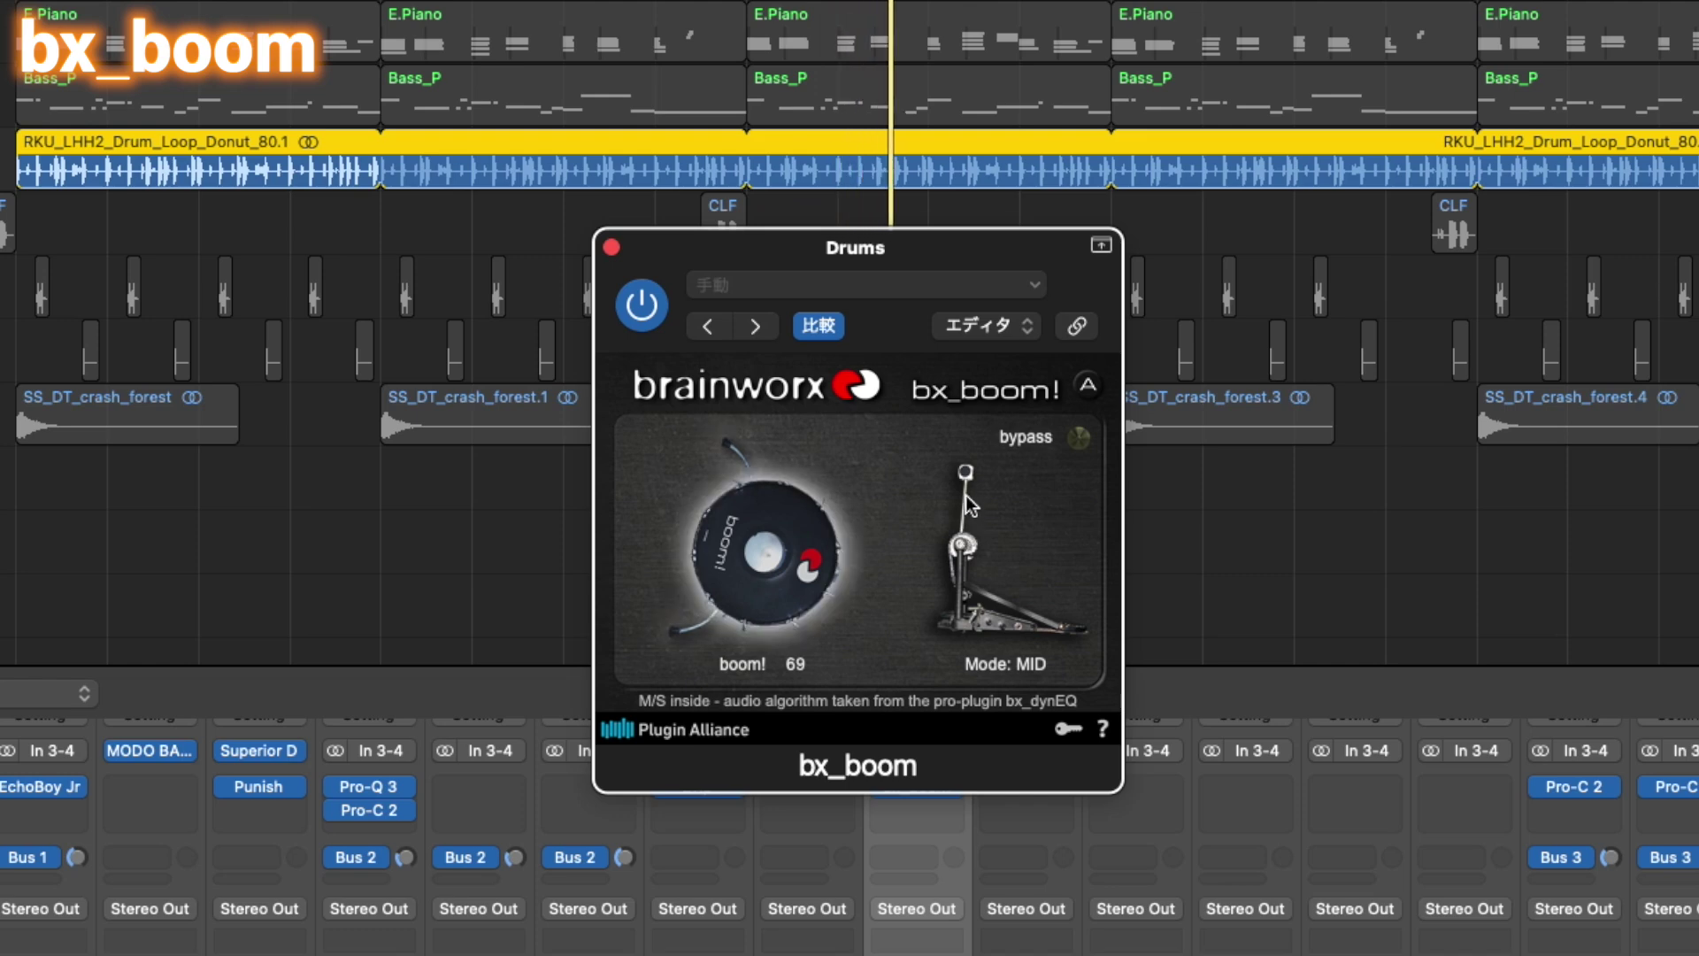
pyautogui.click(964, 491)
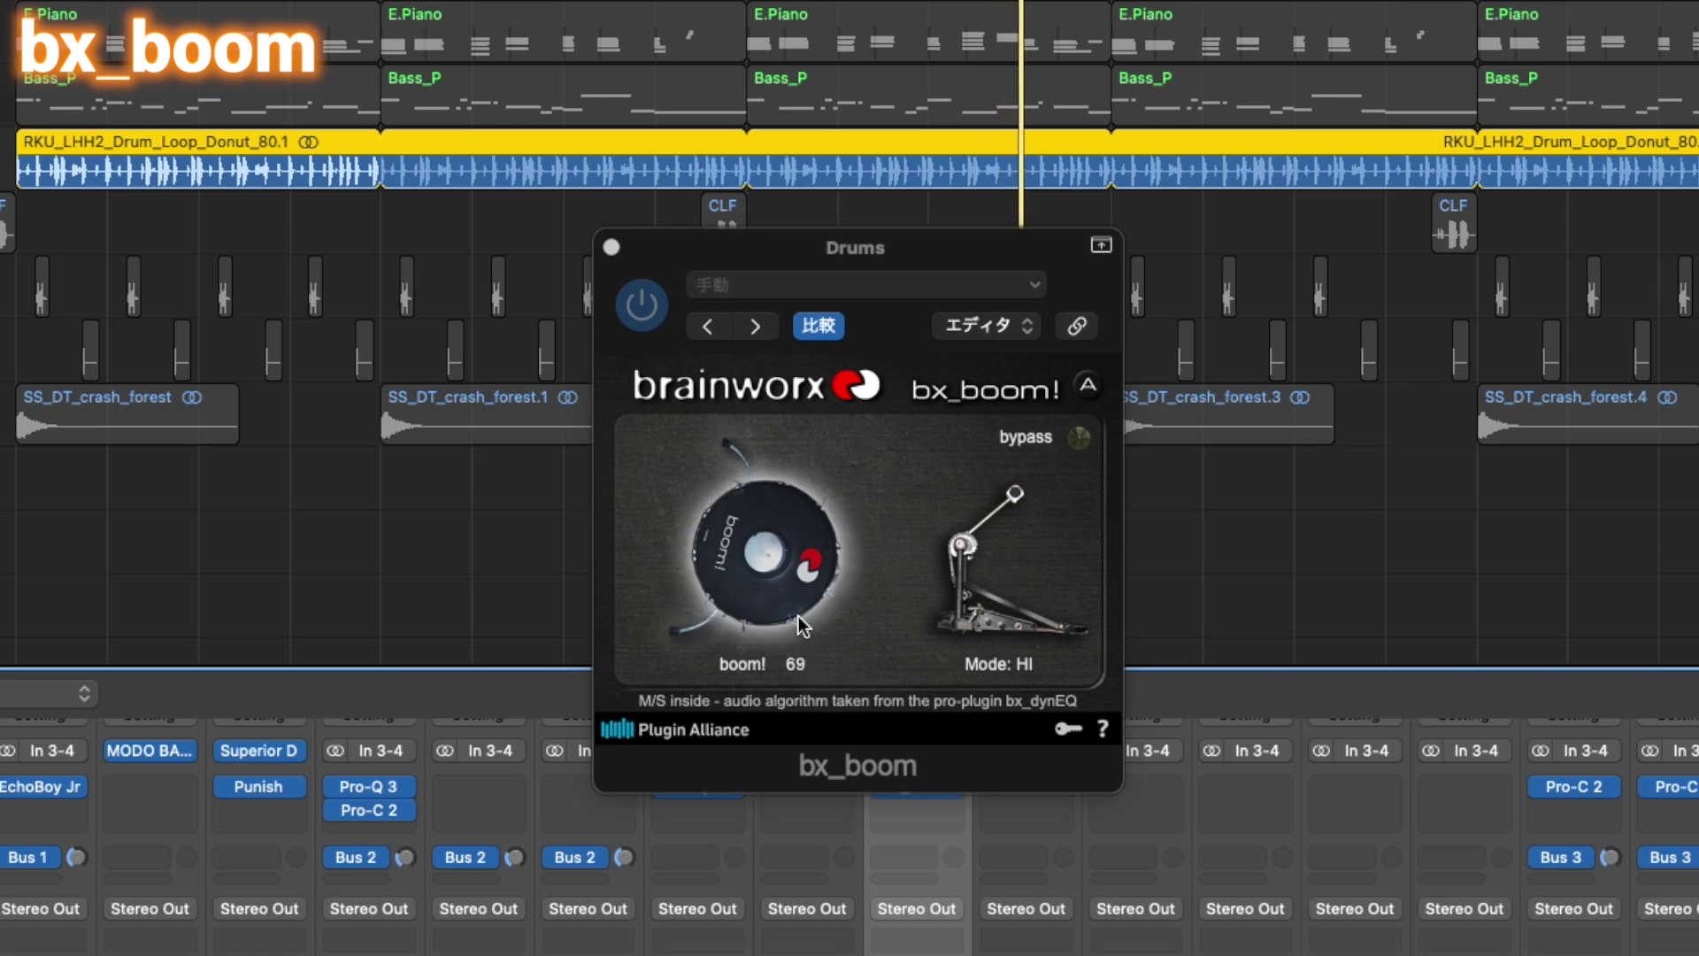
pyautogui.moveTo(786, 590); pyautogui.dragTo(761, 618)
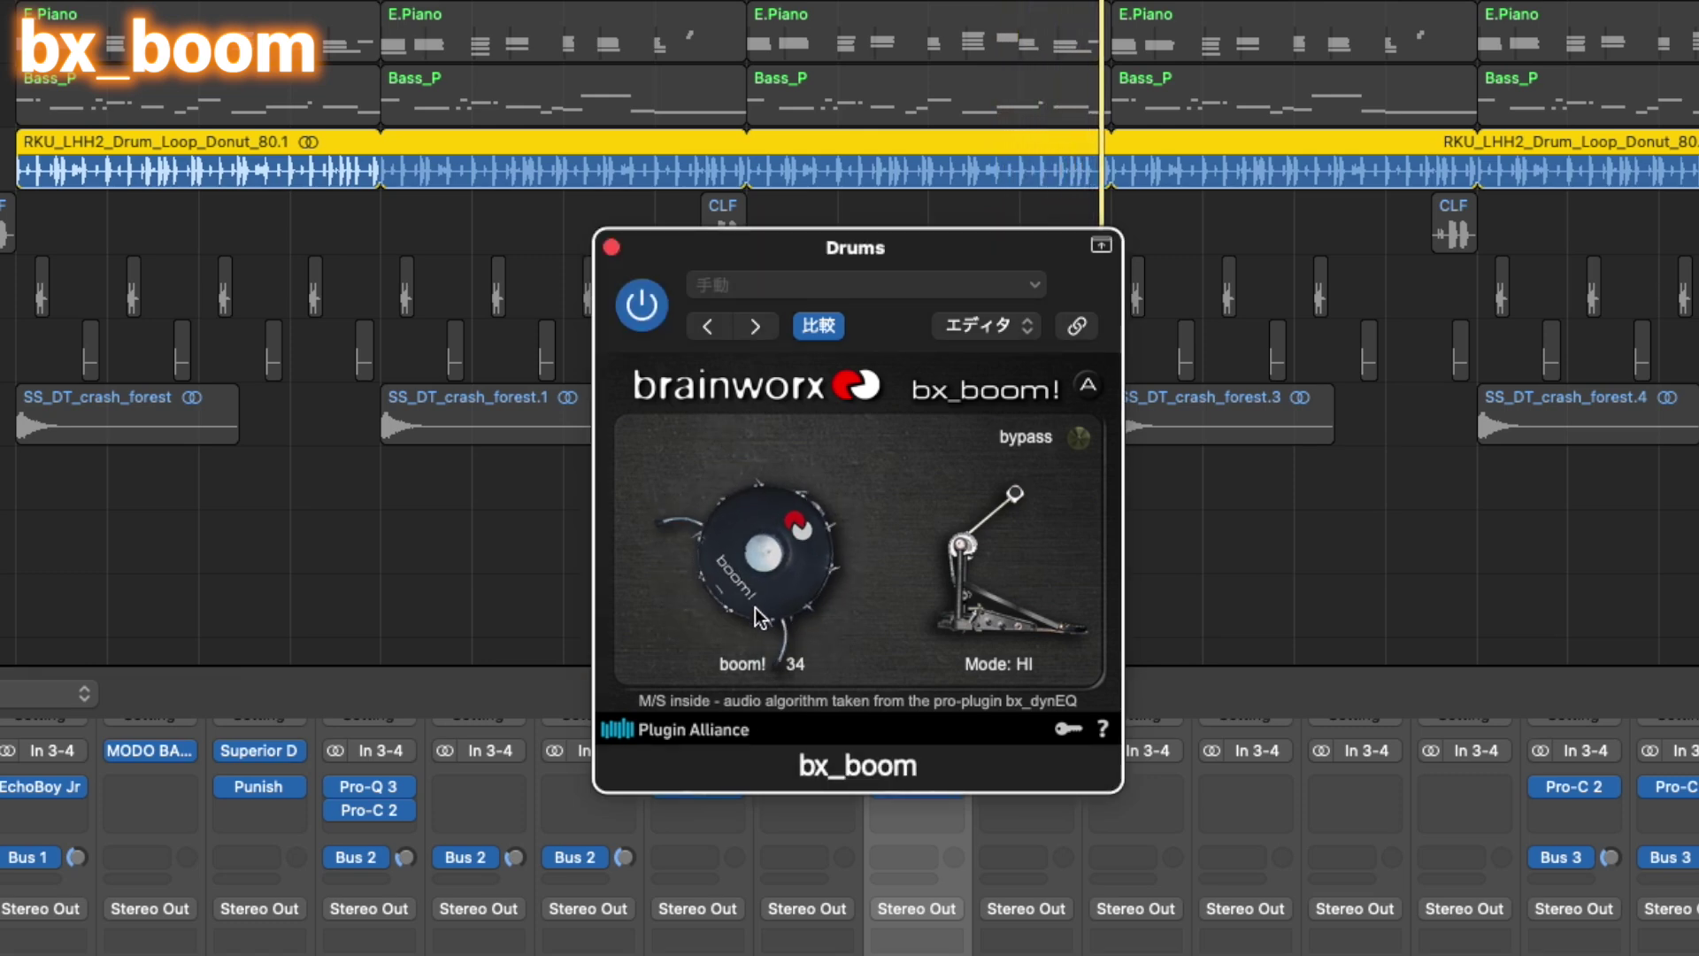
pyautogui.click(966, 550)
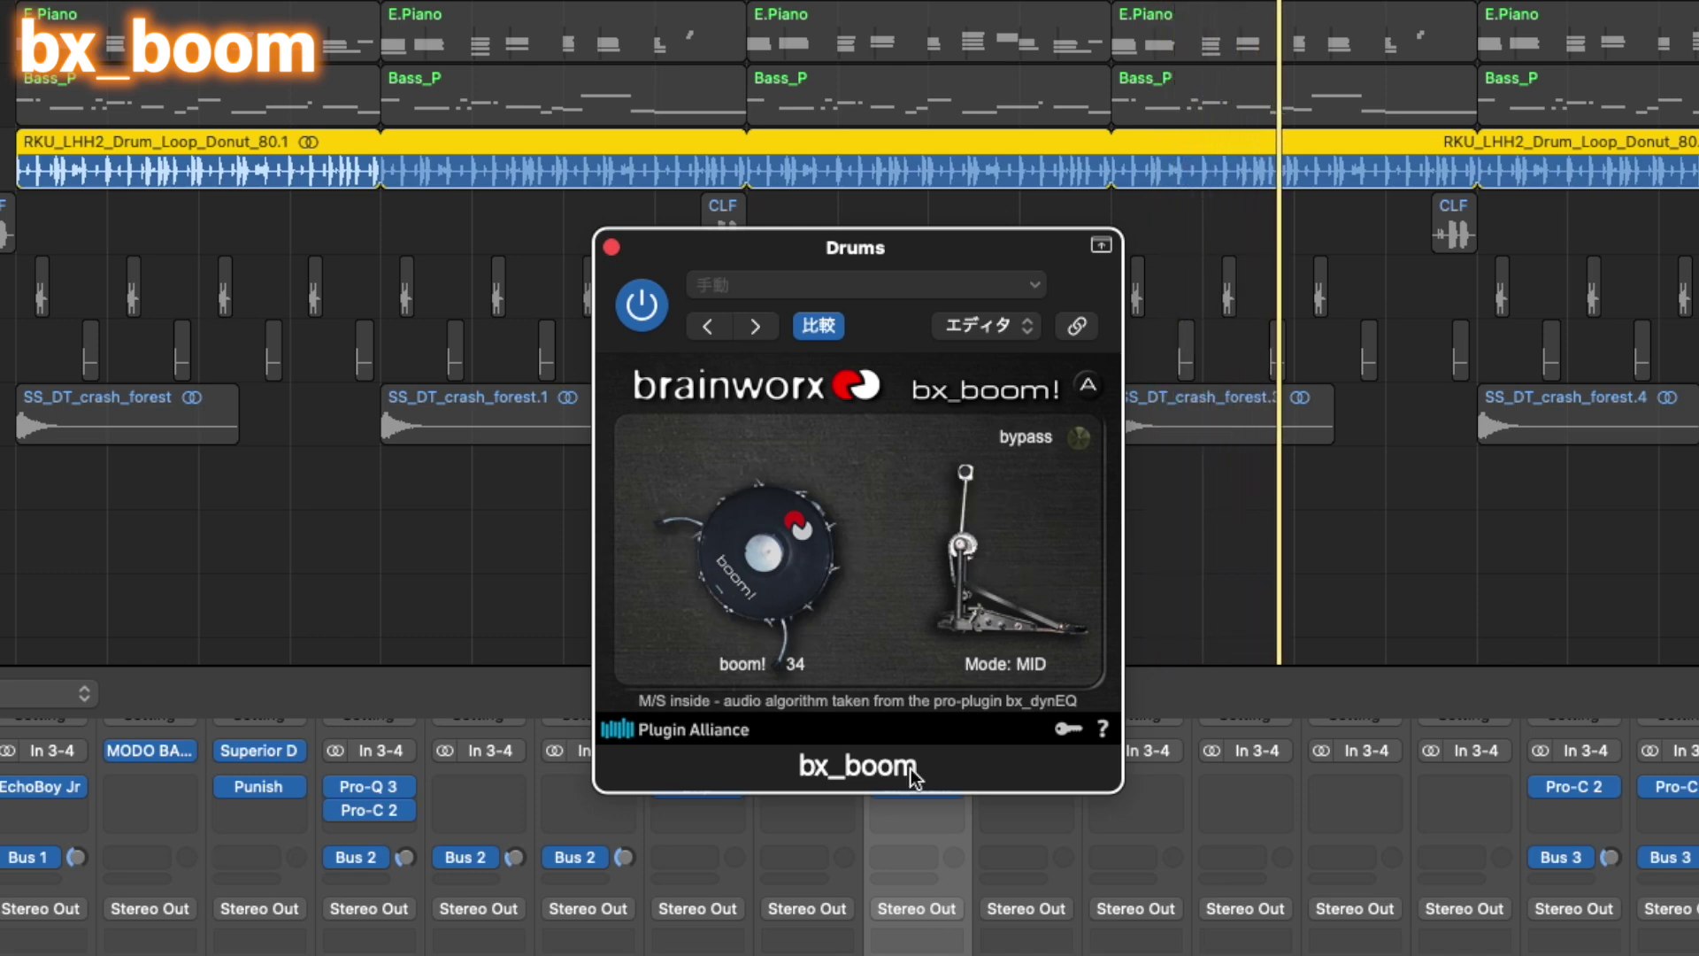
pyautogui.moveTo(784, 630); pyautogui.dragTo(800, 633)
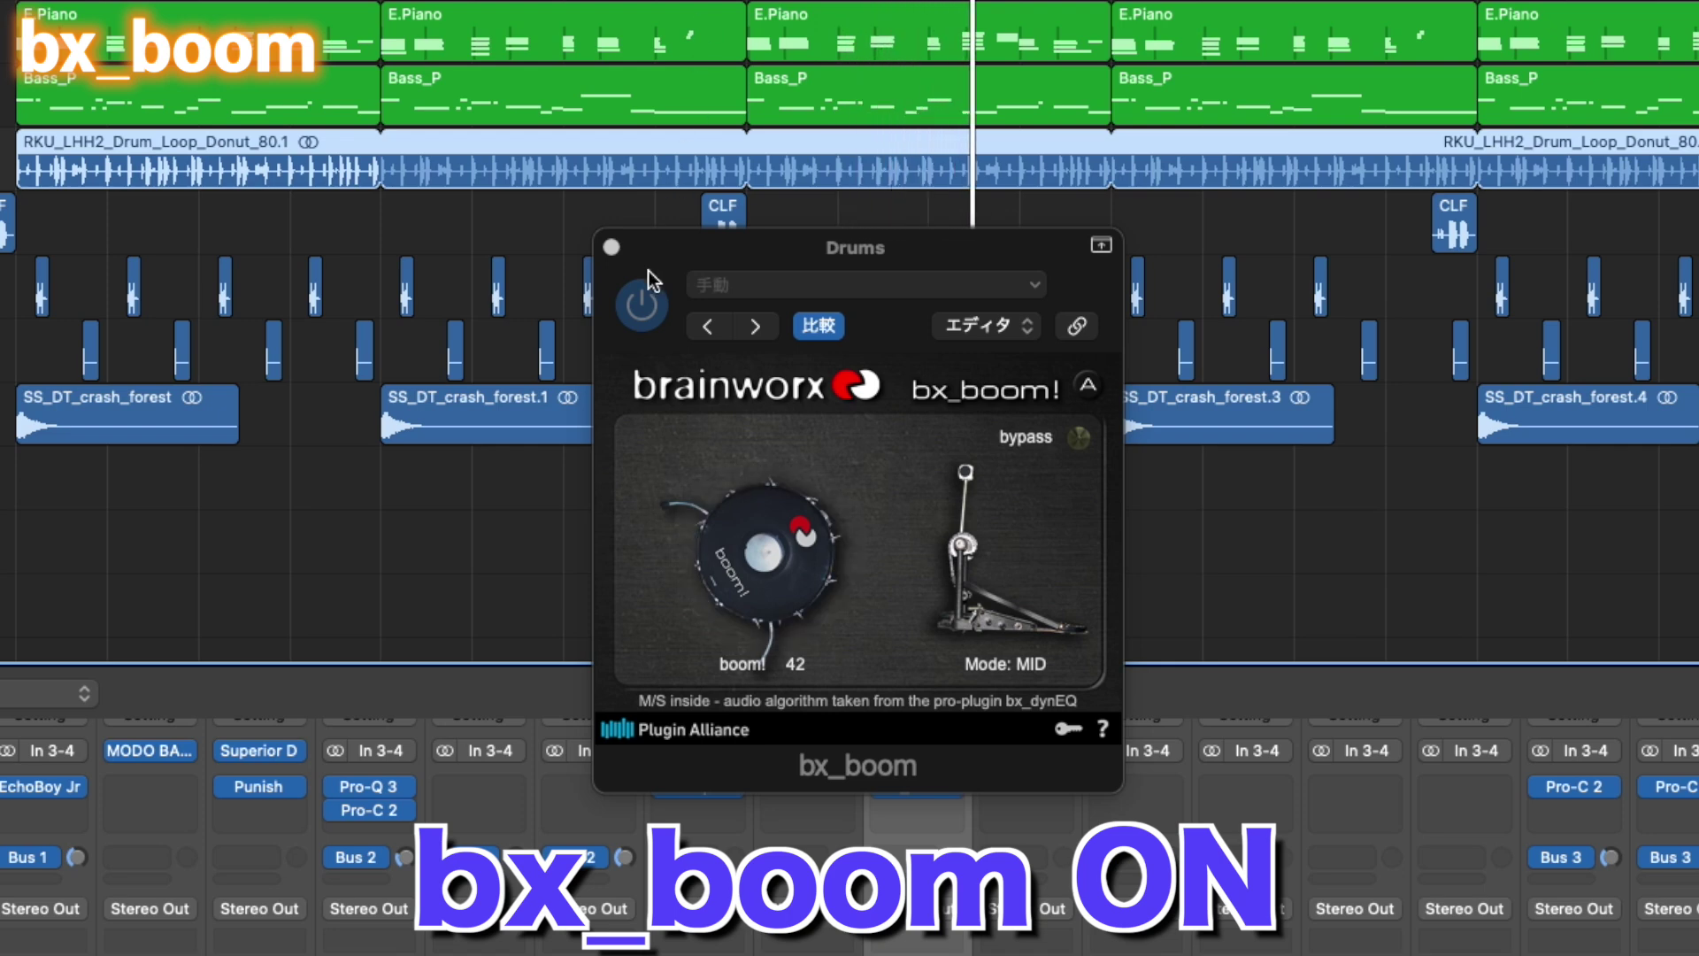
# Move the bx_boom window aside and toggle the plug-in's bypass to compare the mix with and without it
pyautogui.moveTo(876, 252); pyautogui.dragTo(824, 206)
pyautogui.click(601, 271)
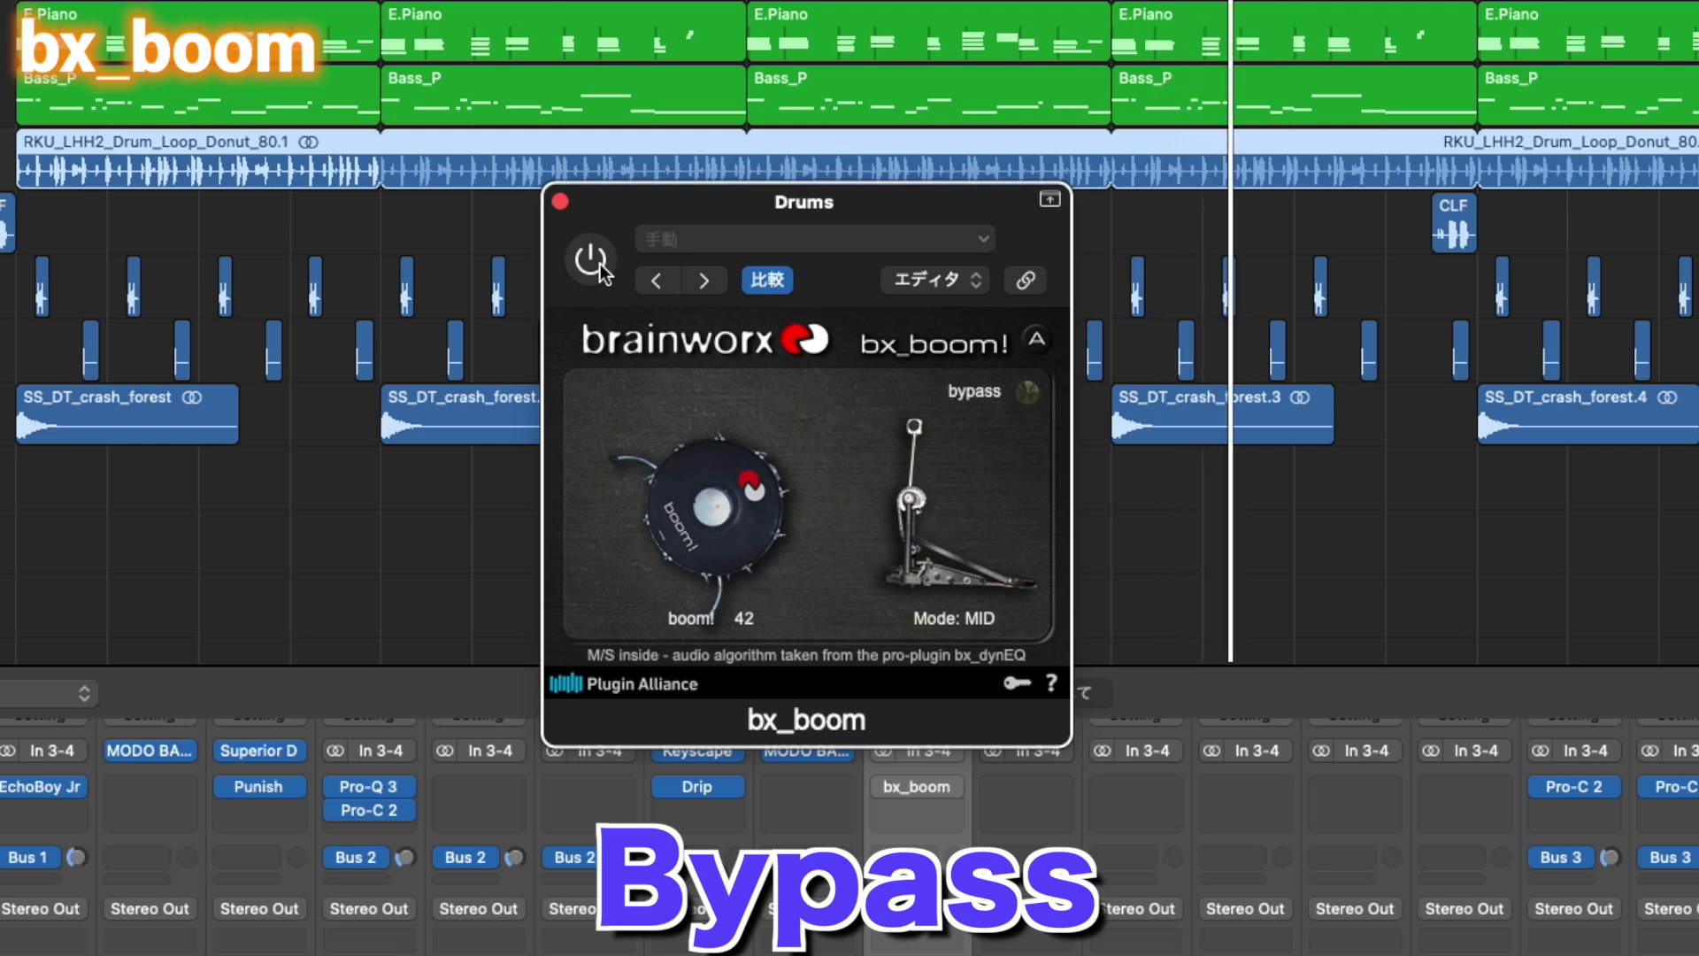
pyautogui.click(601, 271)
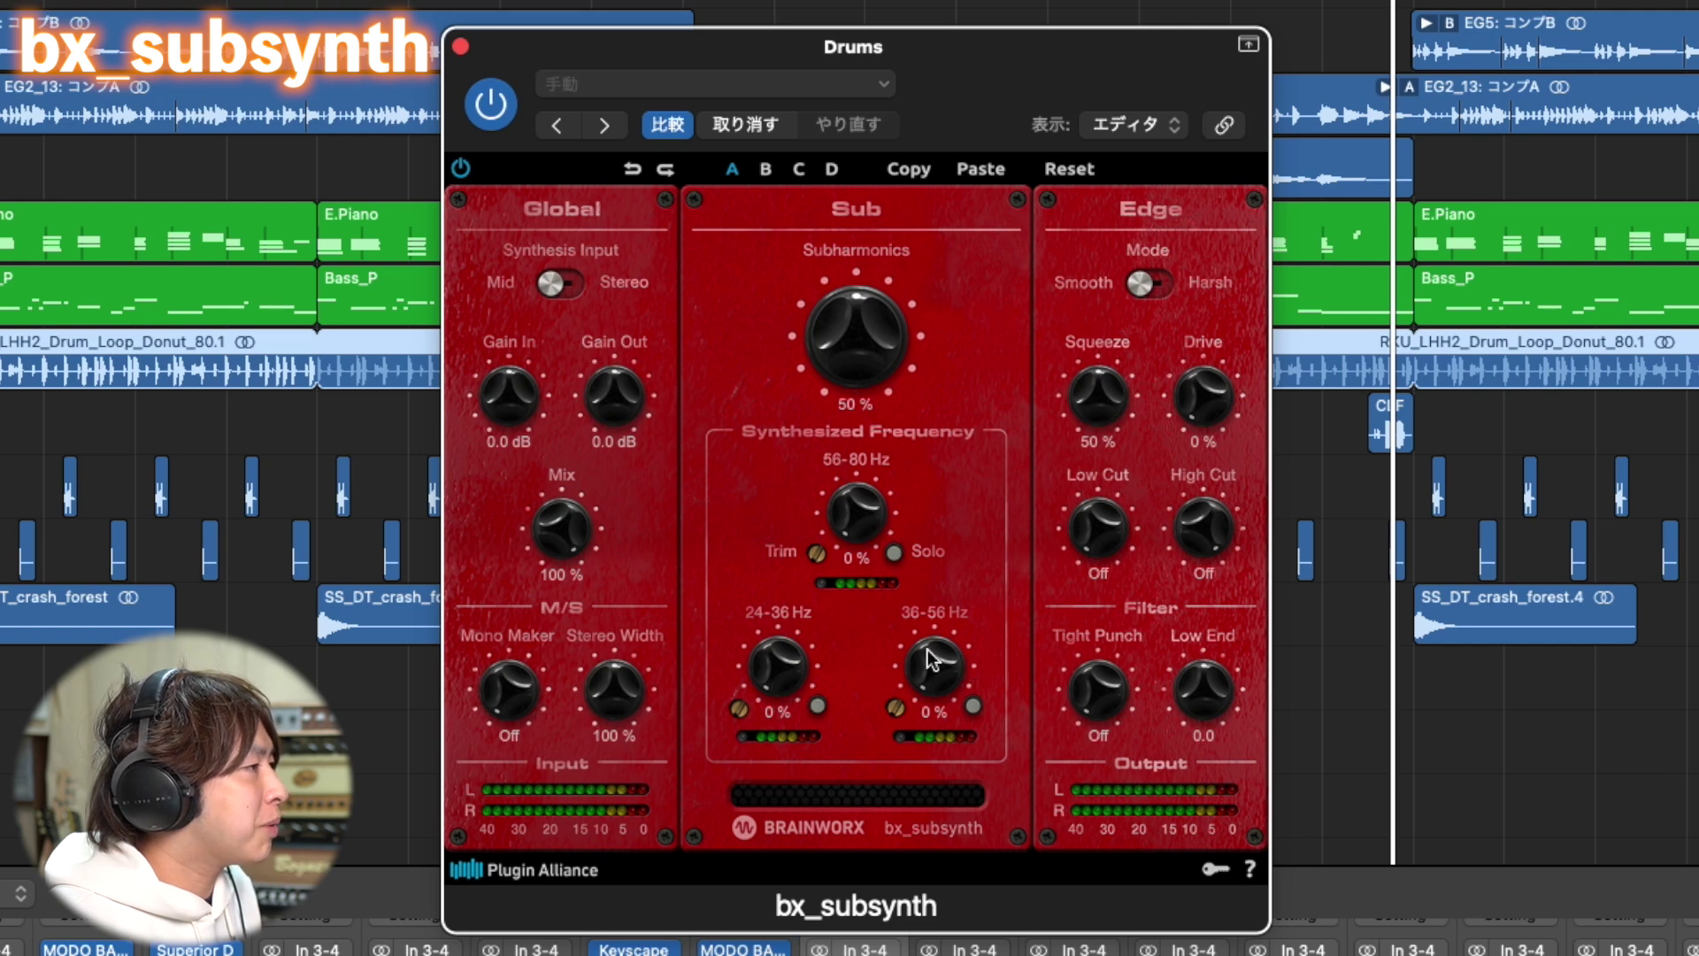
# In bx_subsynth, keep Subharmonics at 50% and set 56-80 Hz to about 62%, 36-56 Hz to 43% and 24-36 Hz to 51%
pyautogui.moveTo(883, 383)
pyautogui.mouseDown()
pyautogui.moveTo(880, 447)
pyautogui.moveTo(867, 362)
pyautogui.mouseUp()
pyautogui.keyDown('alt'); pyautogui.click(861, 345); pyautogui.keyUp('alt')
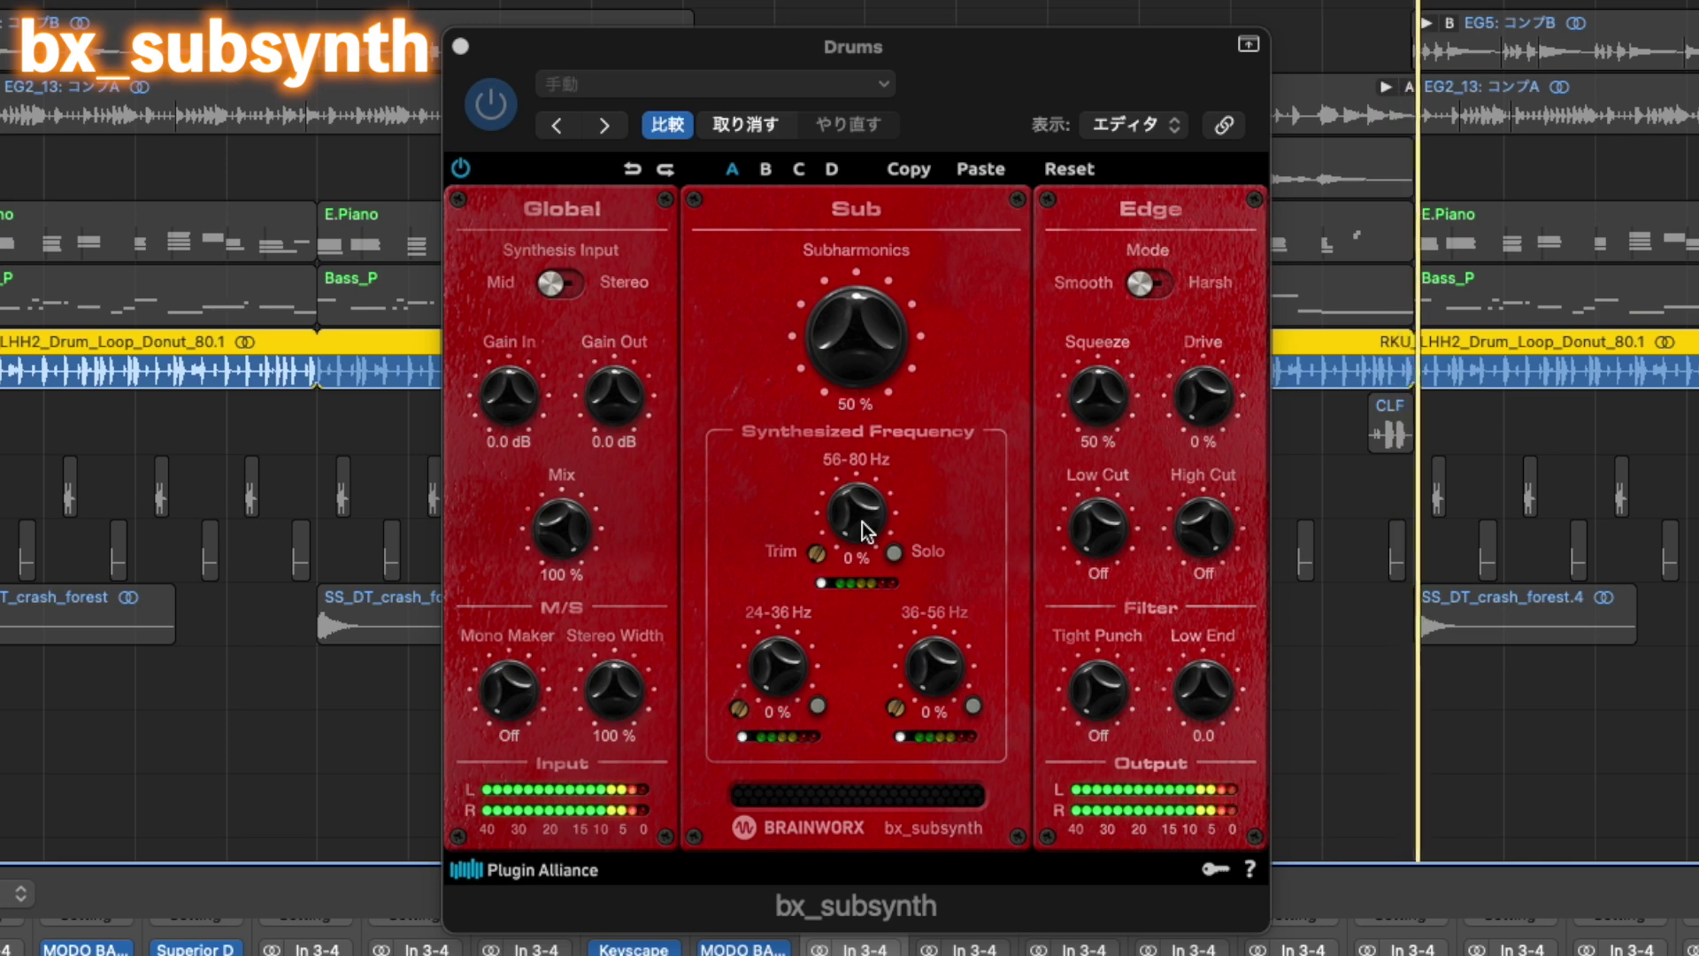
pyautogui.moveTo(865, 529); pyautogui.dragTo(884, 401)
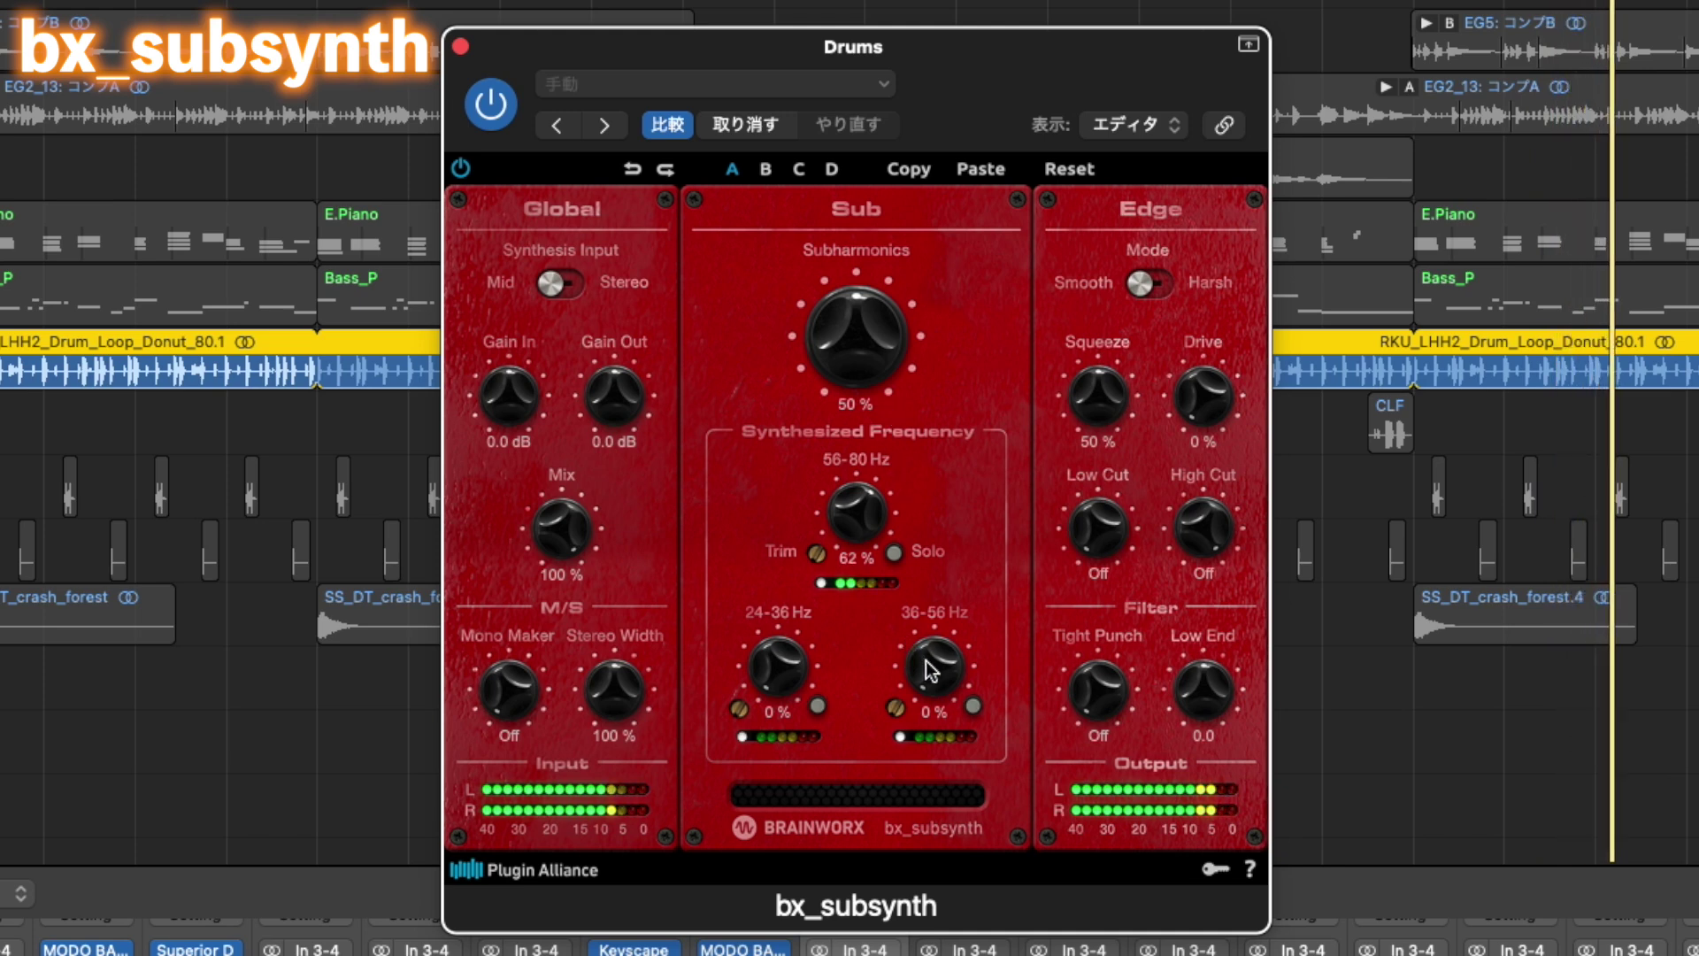
pyautogui.moveTo(933, 670); pyautogui.dragTo(947, 571)
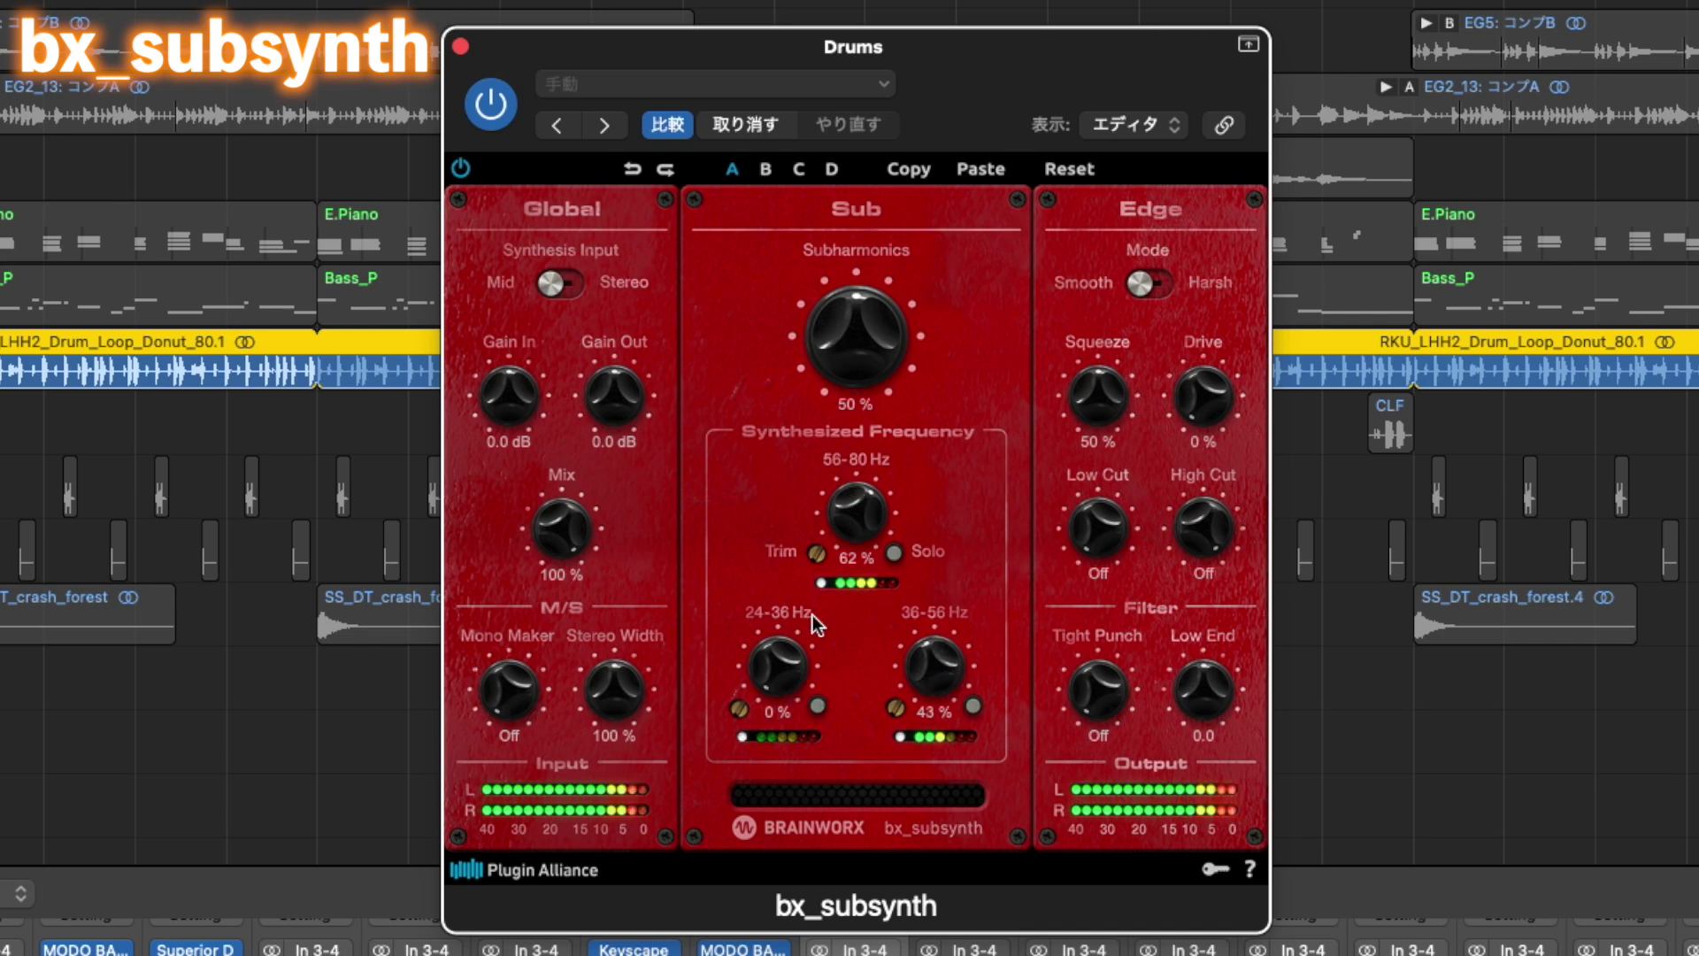
pyautogui.moveTo(776, 676); pyautogui.dragTo(792, 581)
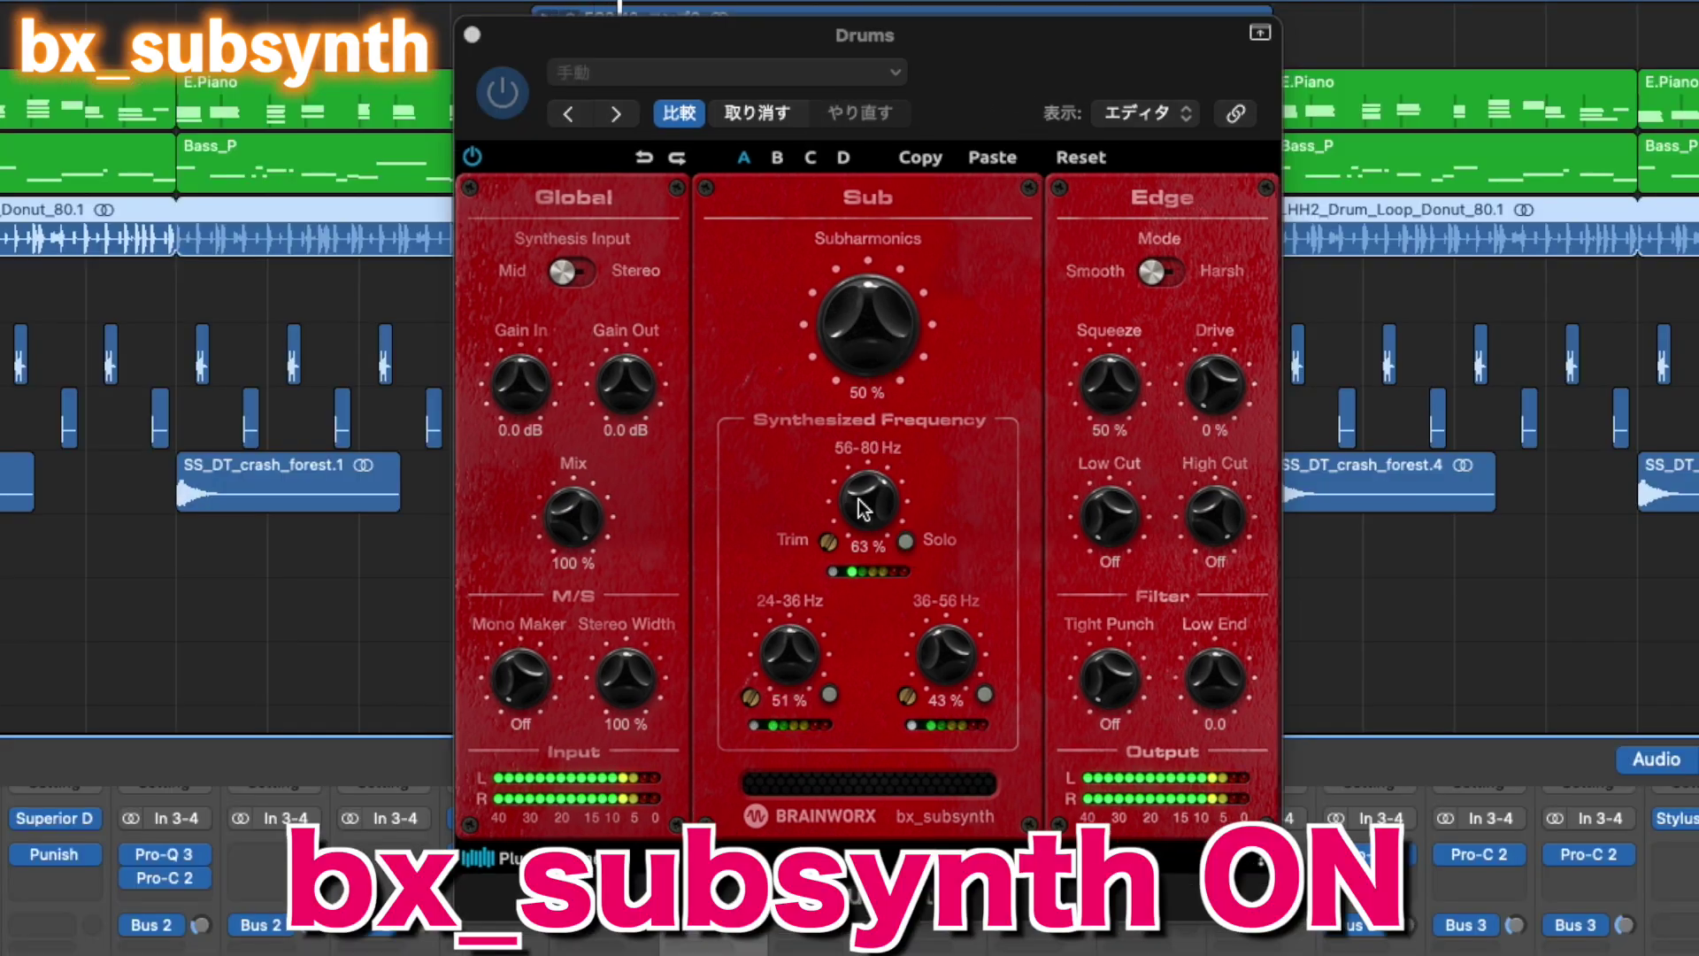
# Raise Subharmonics to 54% and the 56-80 Hz band to 66%, and compare bx_subsynth active and bypassed
pyautogui.moveTo(864, 508); pyautogui.dragTo(863, 502)
pyautogui.scroll(2, 879, 351)
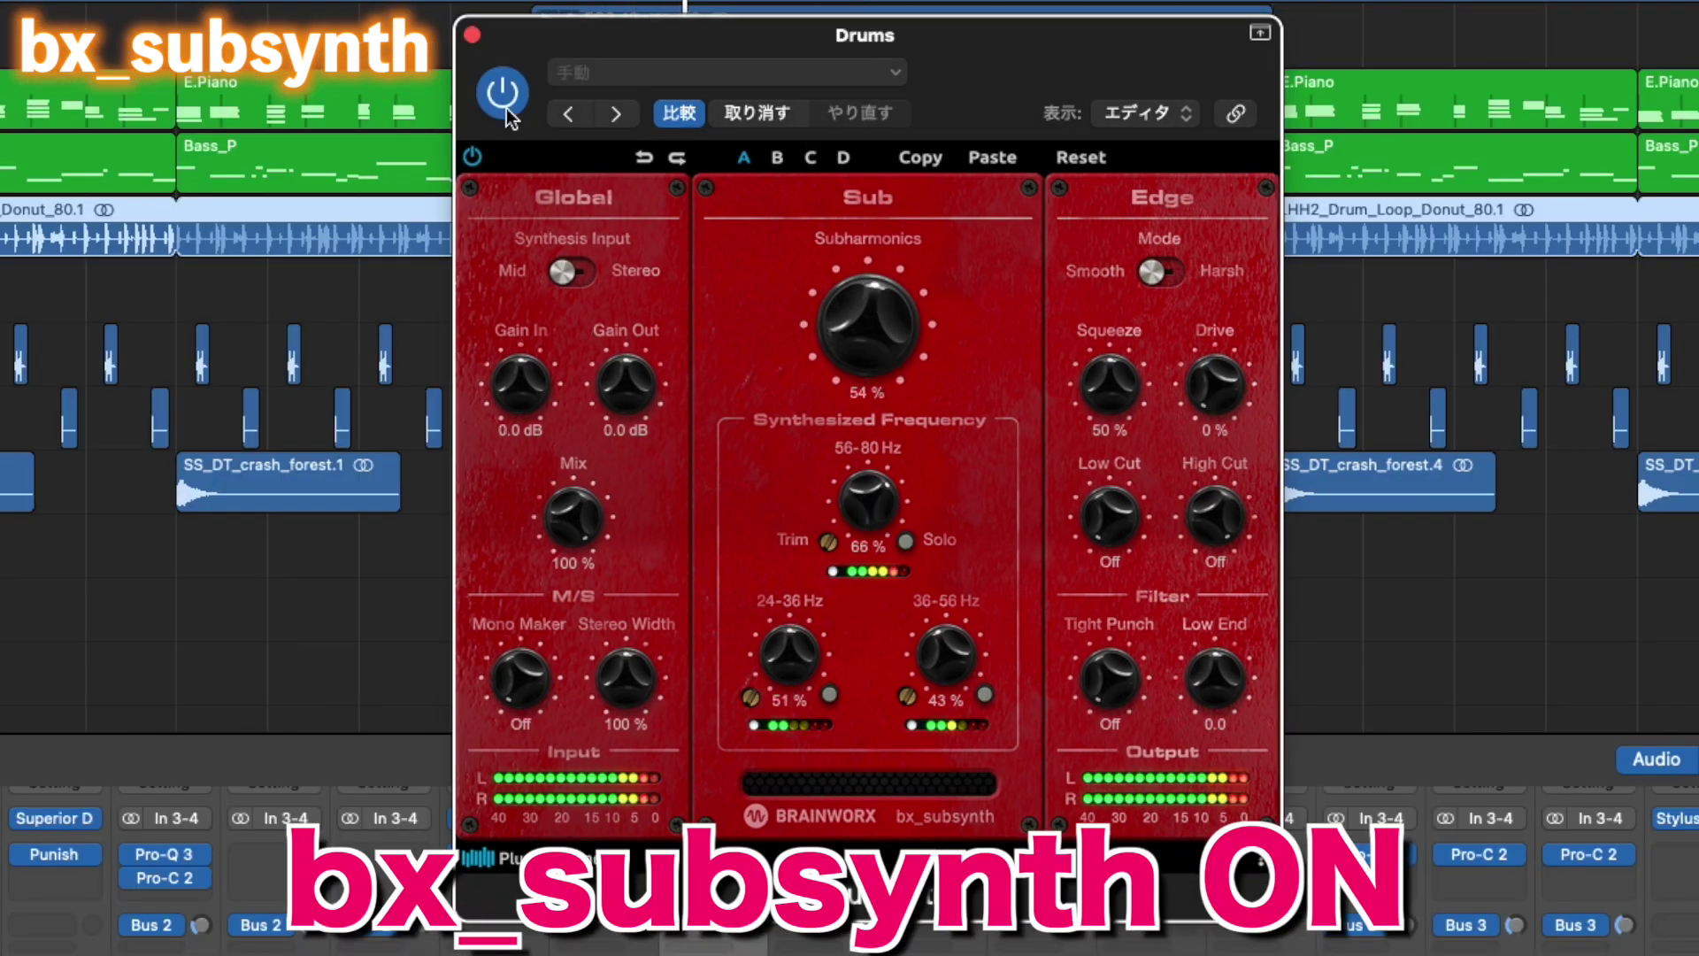
pyautogui.click(470, 160)
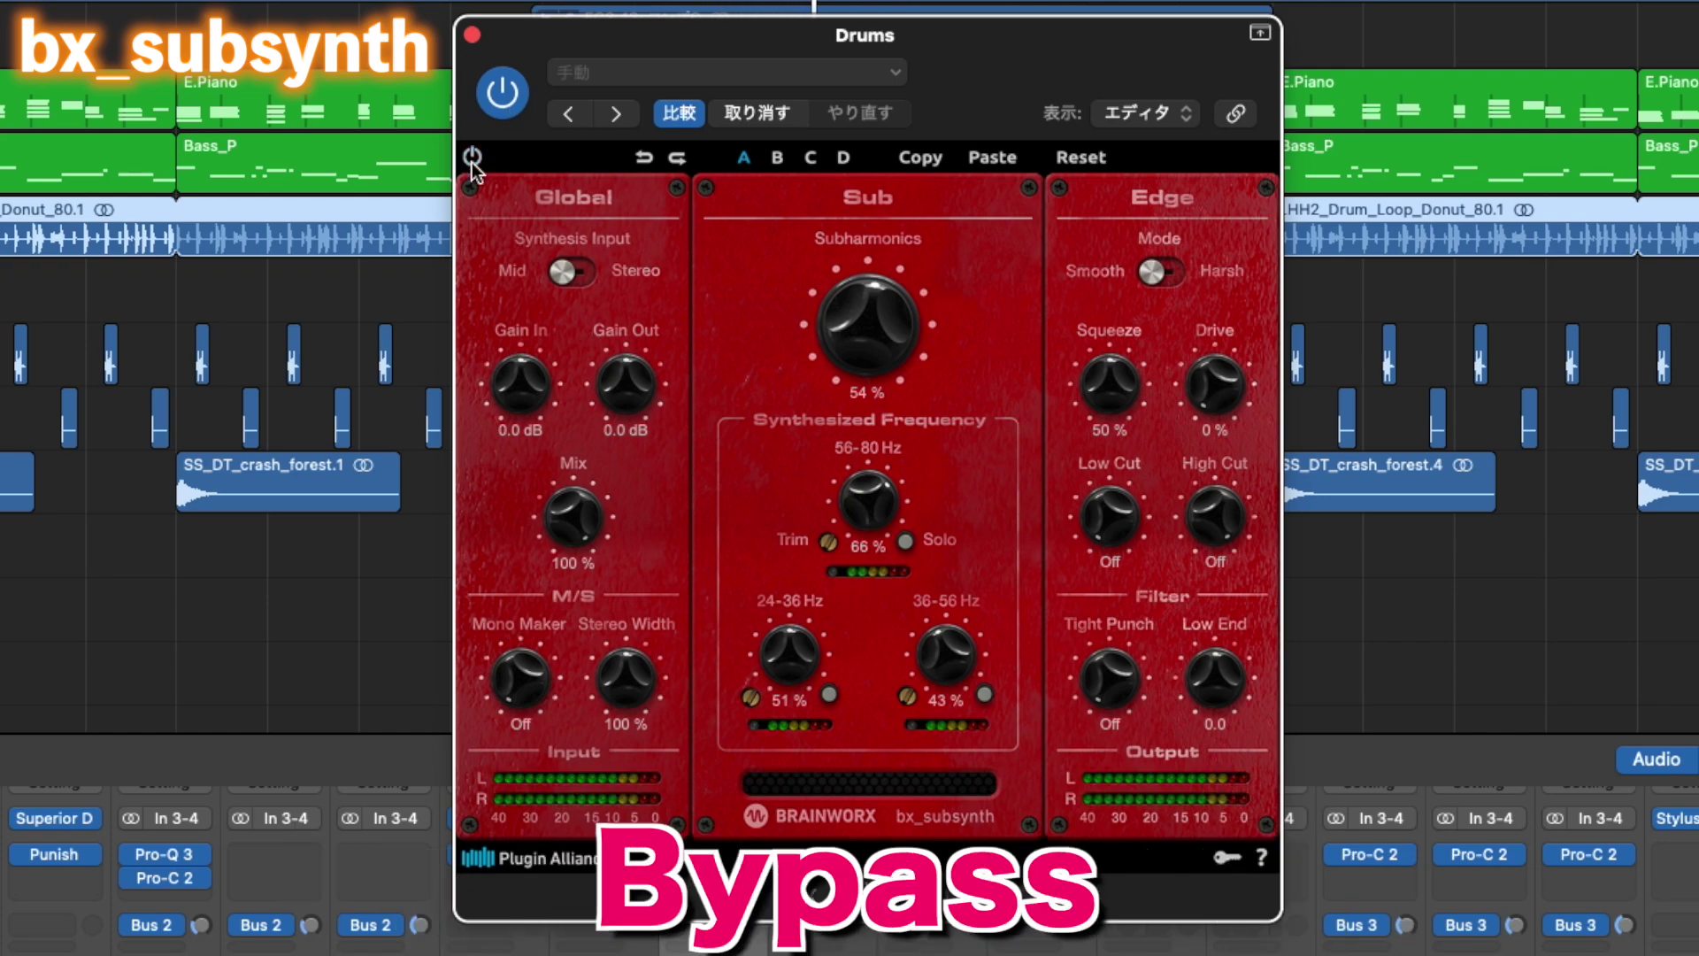
pyautogui.click(472, 160)
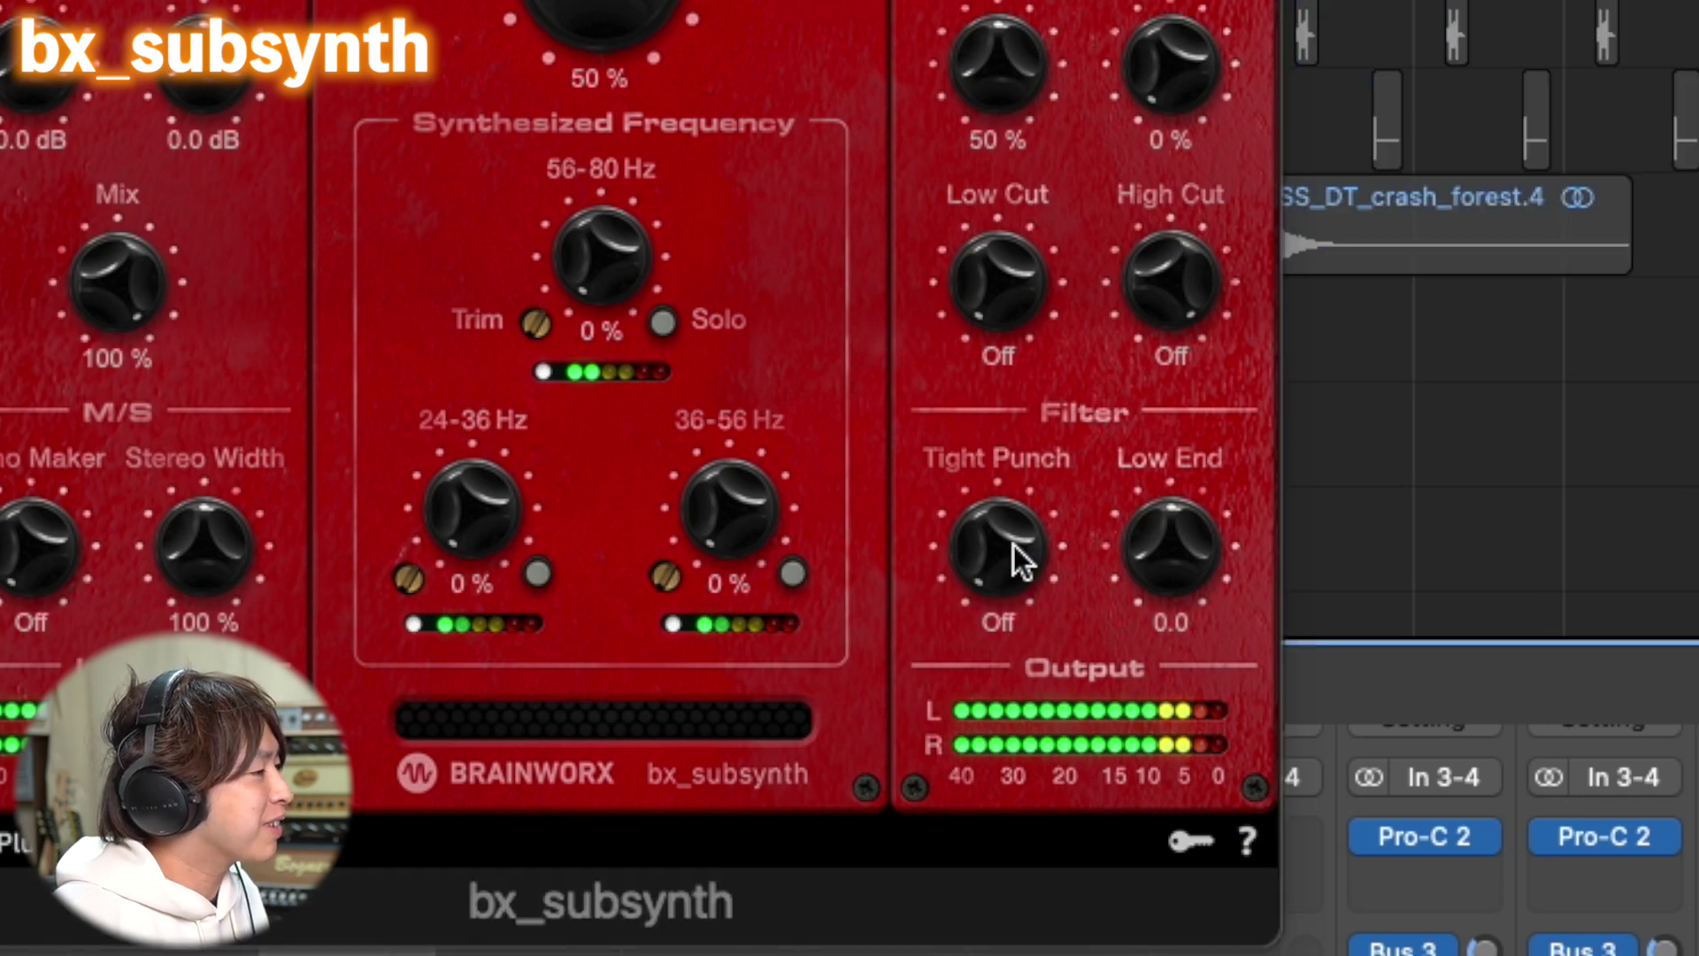
# Set bx_subsynth's Tight Punch filter to 51 Hz and toggle the plug-in's bypass to compare the result
pyautogui.moveTo(1012, 550); pyautogui.dragTo(1058, 320)
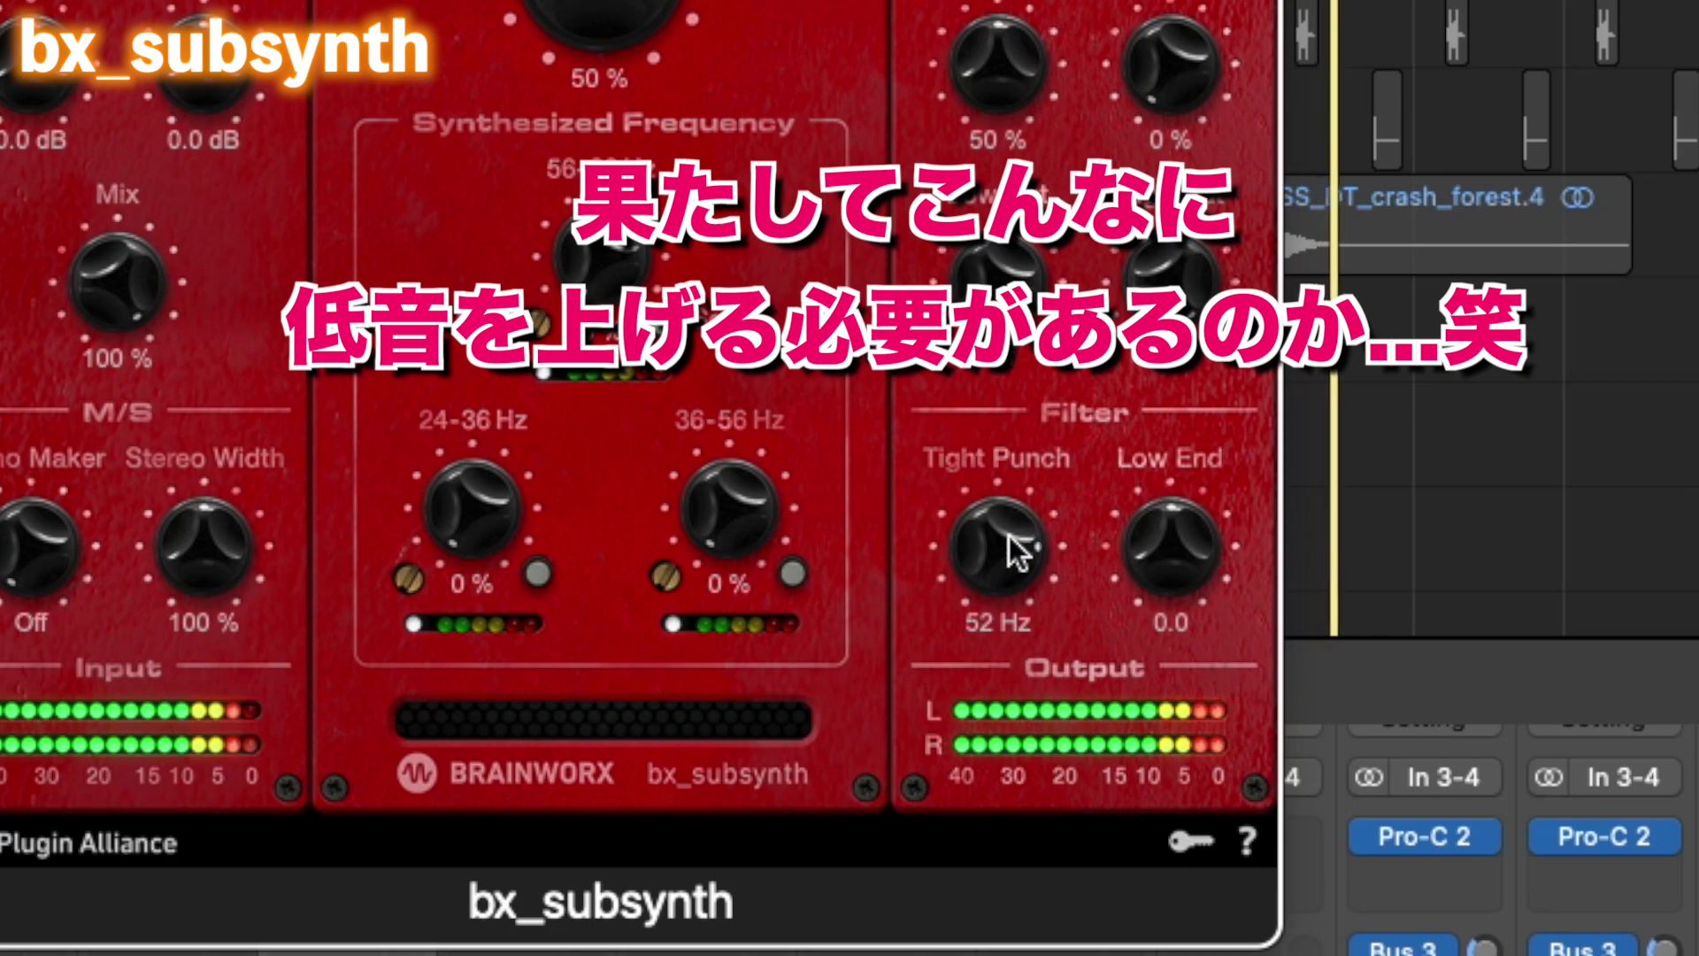
pyautogui.scroll(-1, 1017, 563)
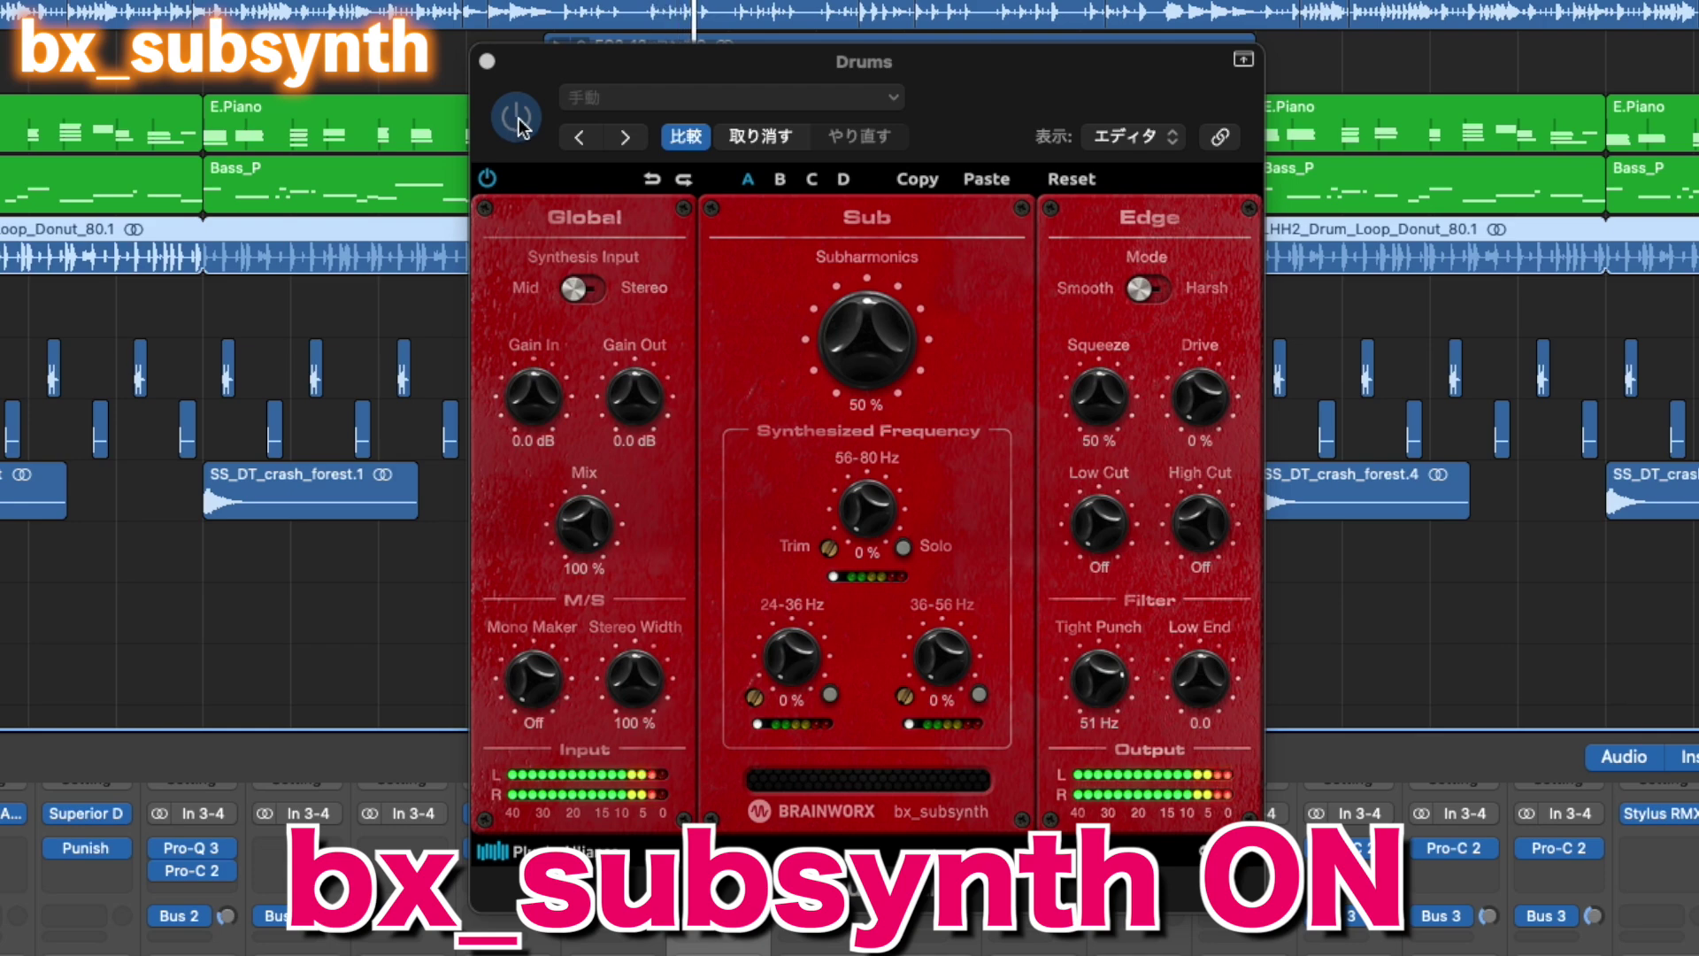
pyautogui.click(518, 122)
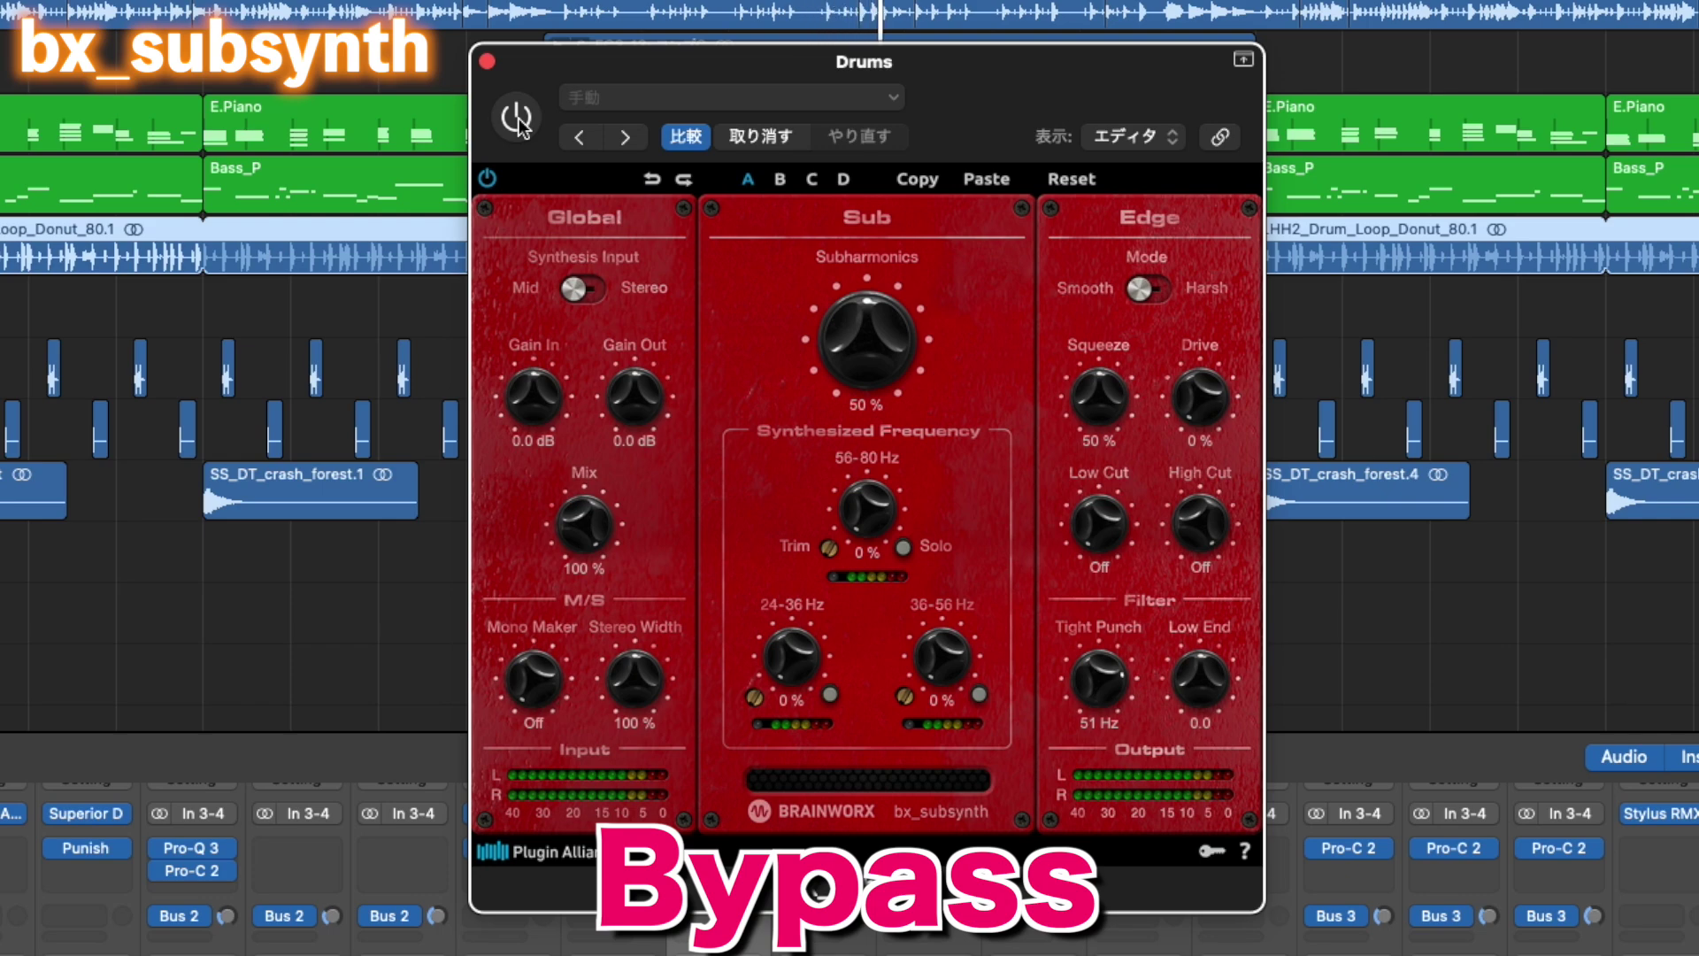
pyautogui.click(519, 119)
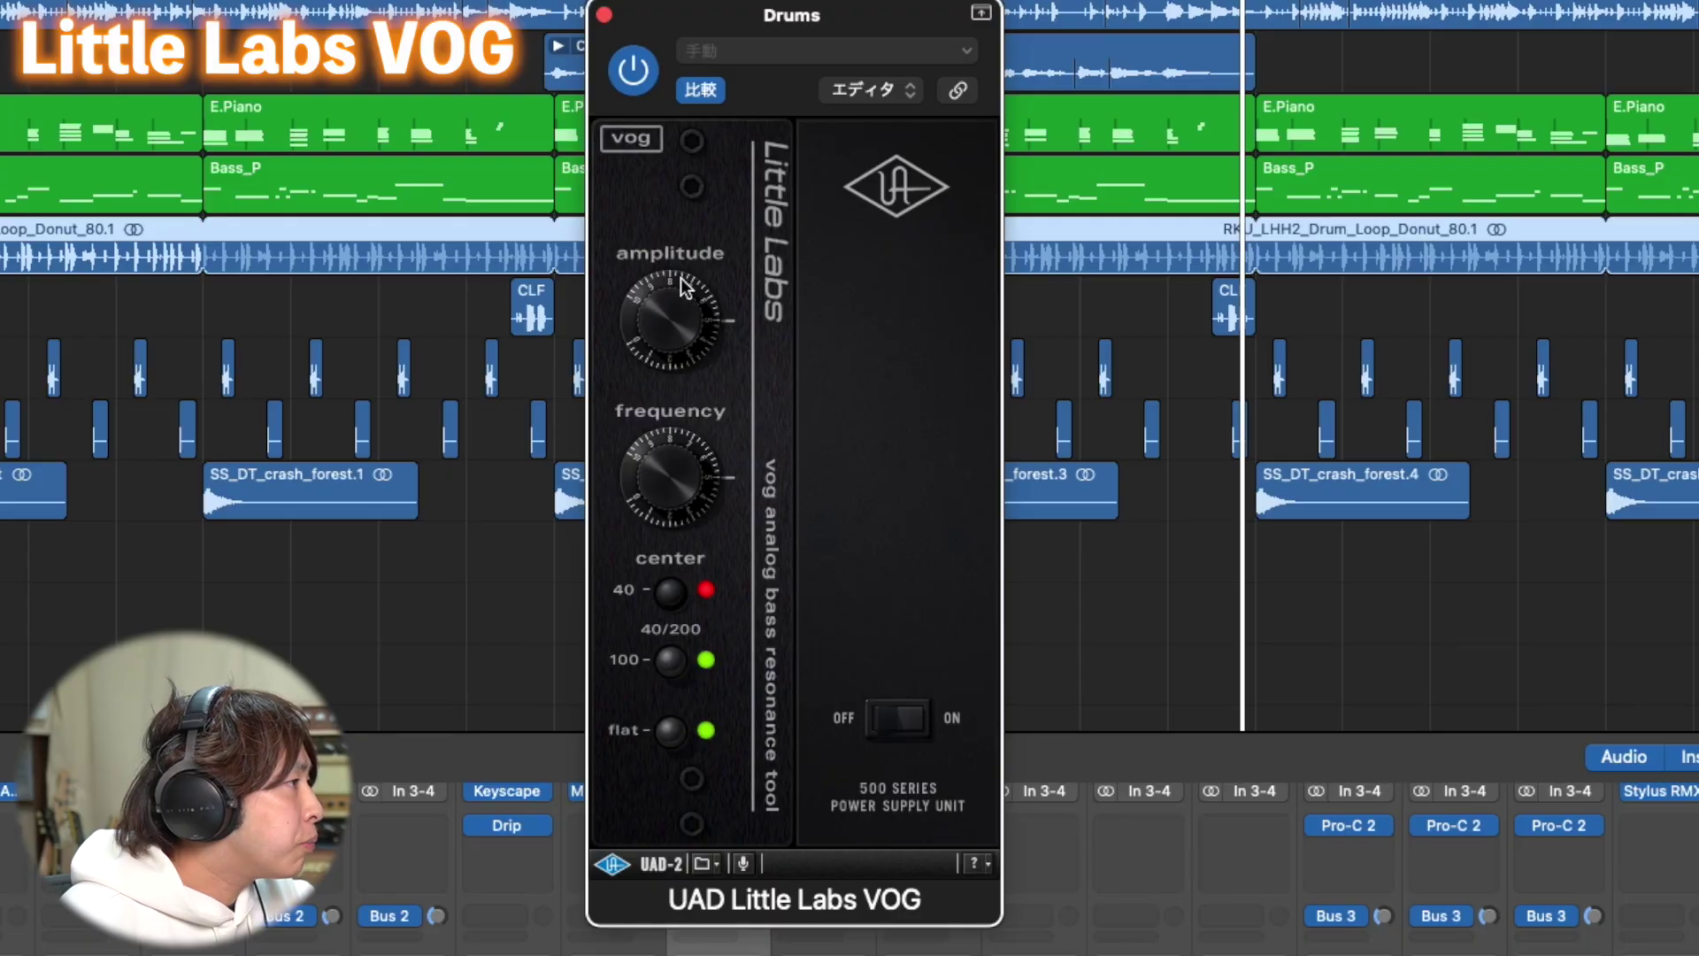
# Try out the amplitude and frequency knobs of the Little Labs VOG plug-in on the Drums channel
pyautogui.moveTo(666, 311); pyautogui.dragTo(691, 350)
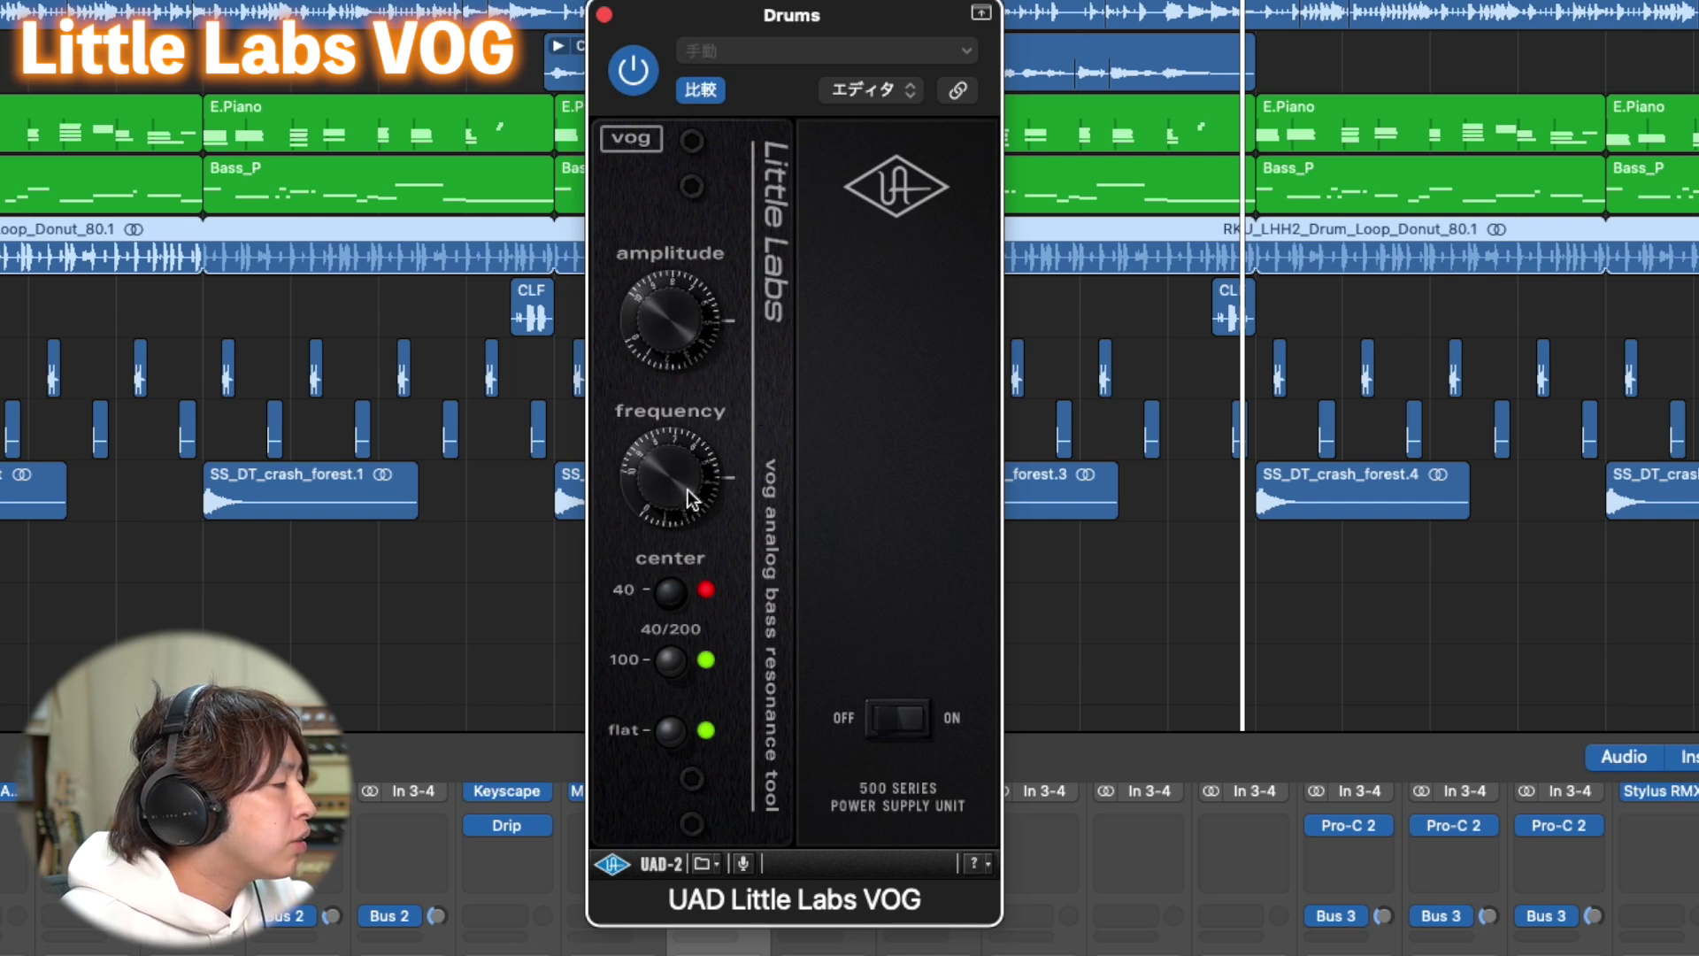
pyautogui.moveTo(697, 431); pyautogui.dragTo(699, 485)
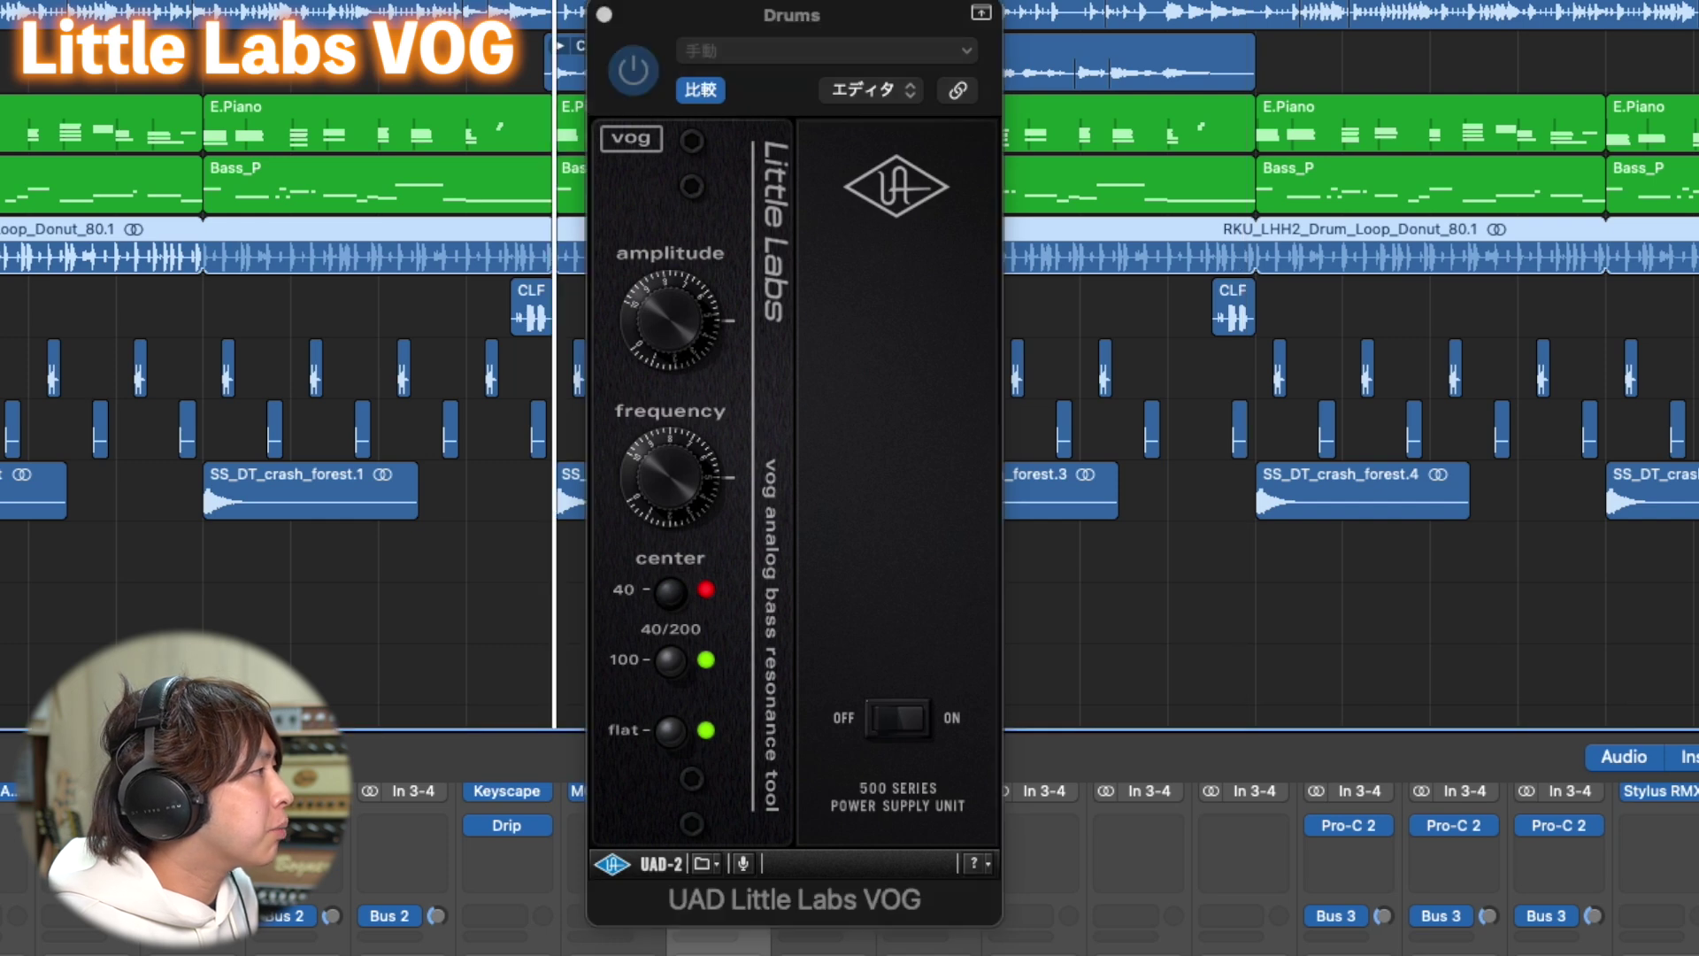
# Solo the Drums track and raise the VOG amplitude while sweeping its frequency up and back down
pyautogui.hotkey('ctrl', 's')
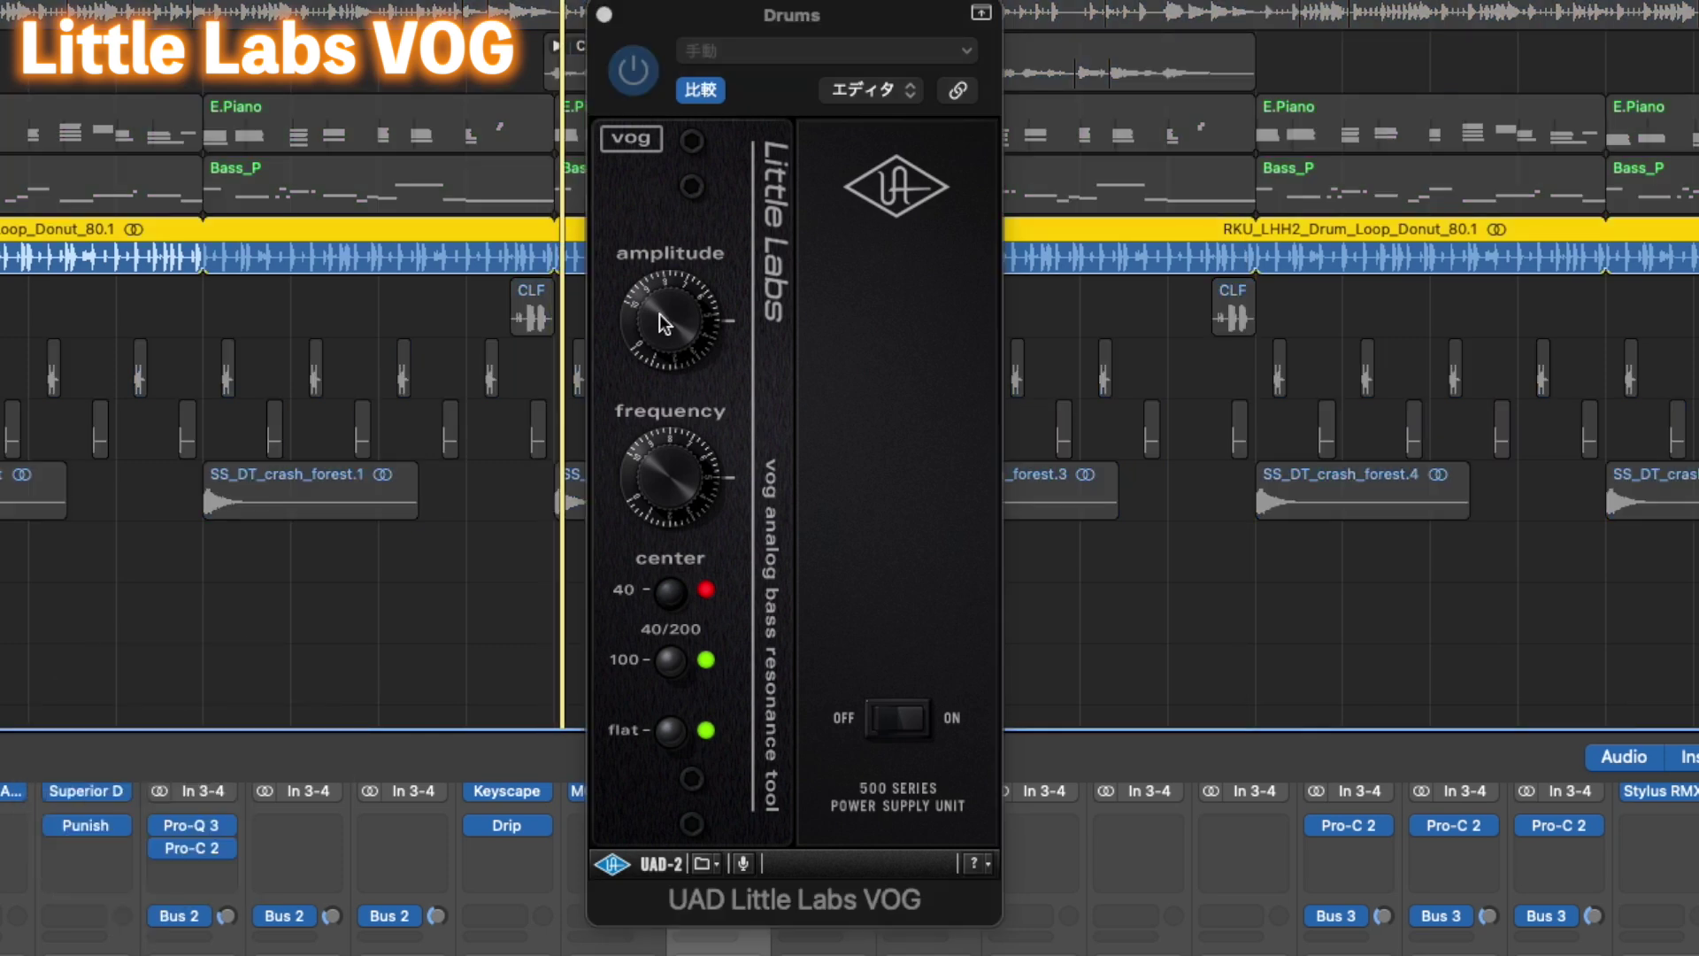
pyautogui.click(719, 511)
pyautogui.moveTo(688, 334); pyautogui.dragTo(708, 194)
pyautogui.moveTo(696, 310); pyautogui.dragTo(682, 309)
pyautogui.moveTo(659, 487); pyautogui.dragTo(679, 400)
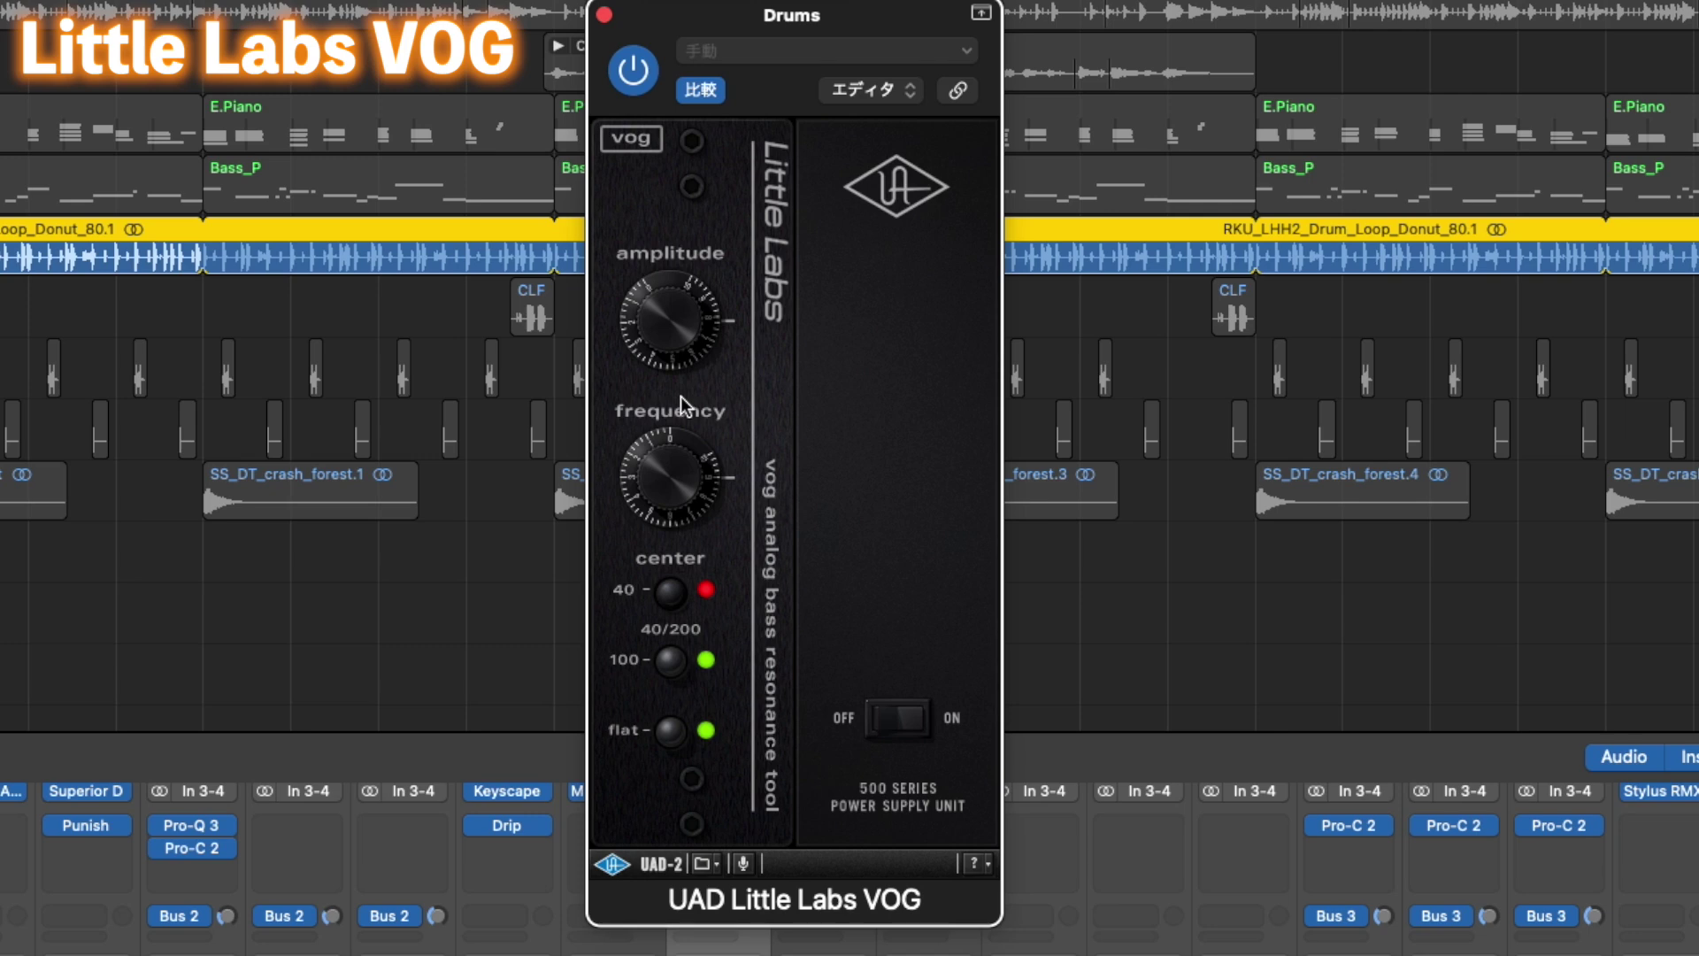
pyautogui.moveTo(682, 414); pyautogui.dragTo(682, 630)
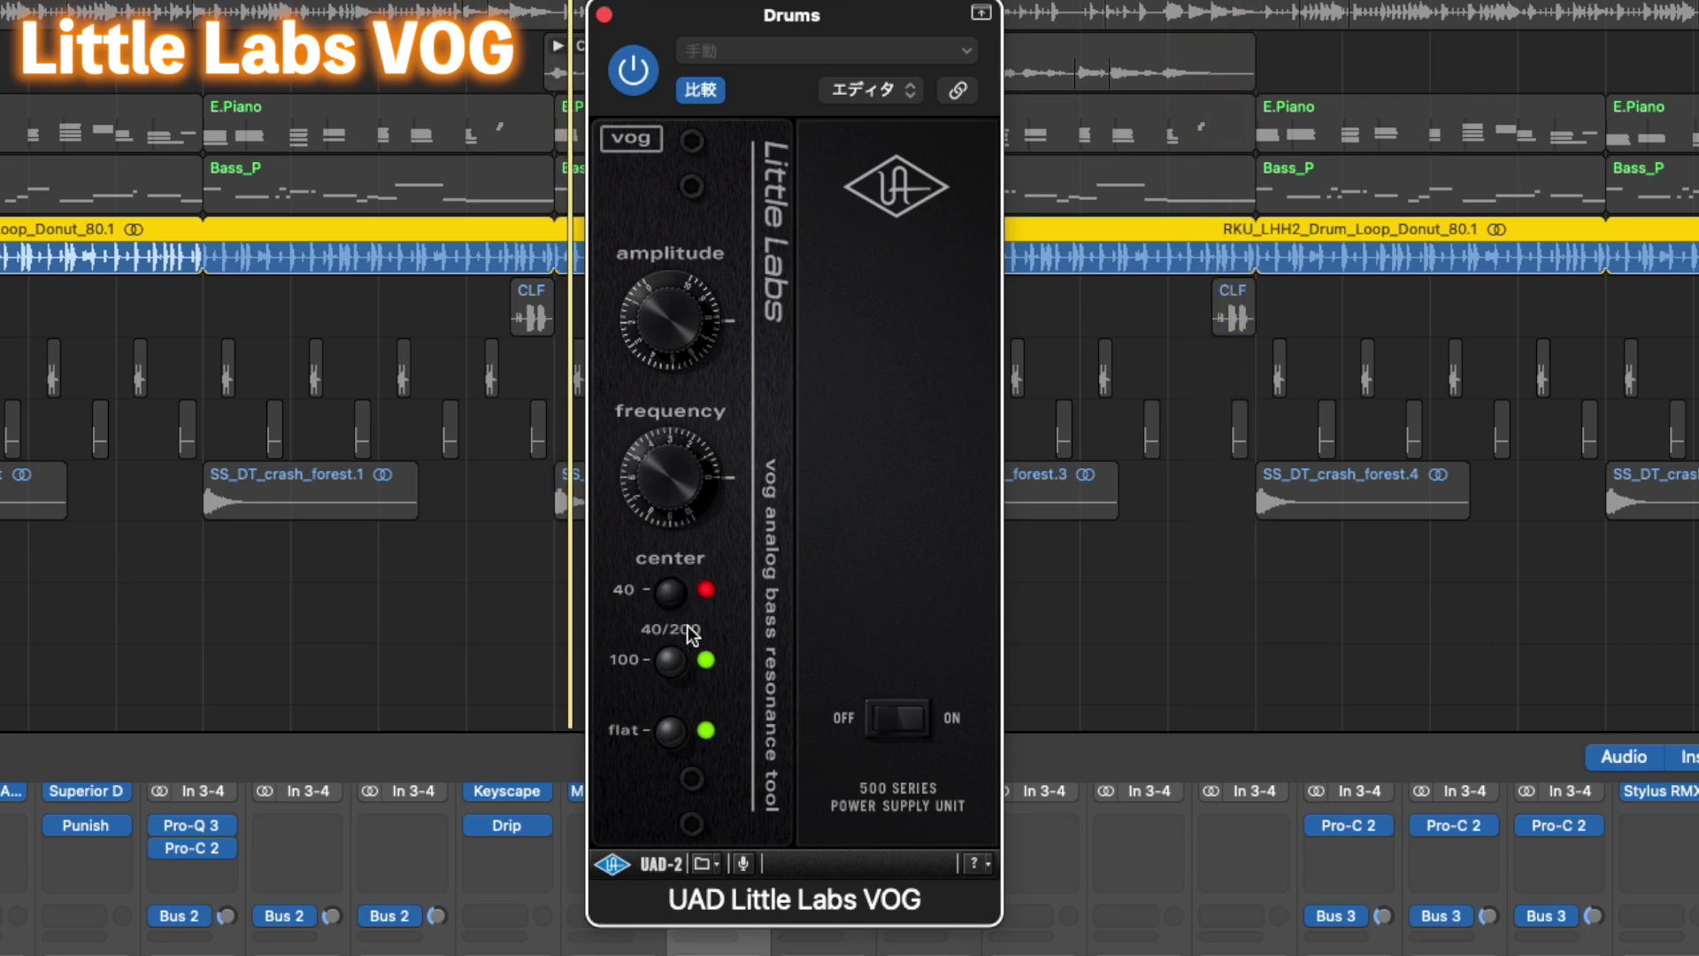
# Try the VOG's 100 Hz center, return it to 40 Hz and readjust the frequency knob
pyautogui.click(1147, 626)
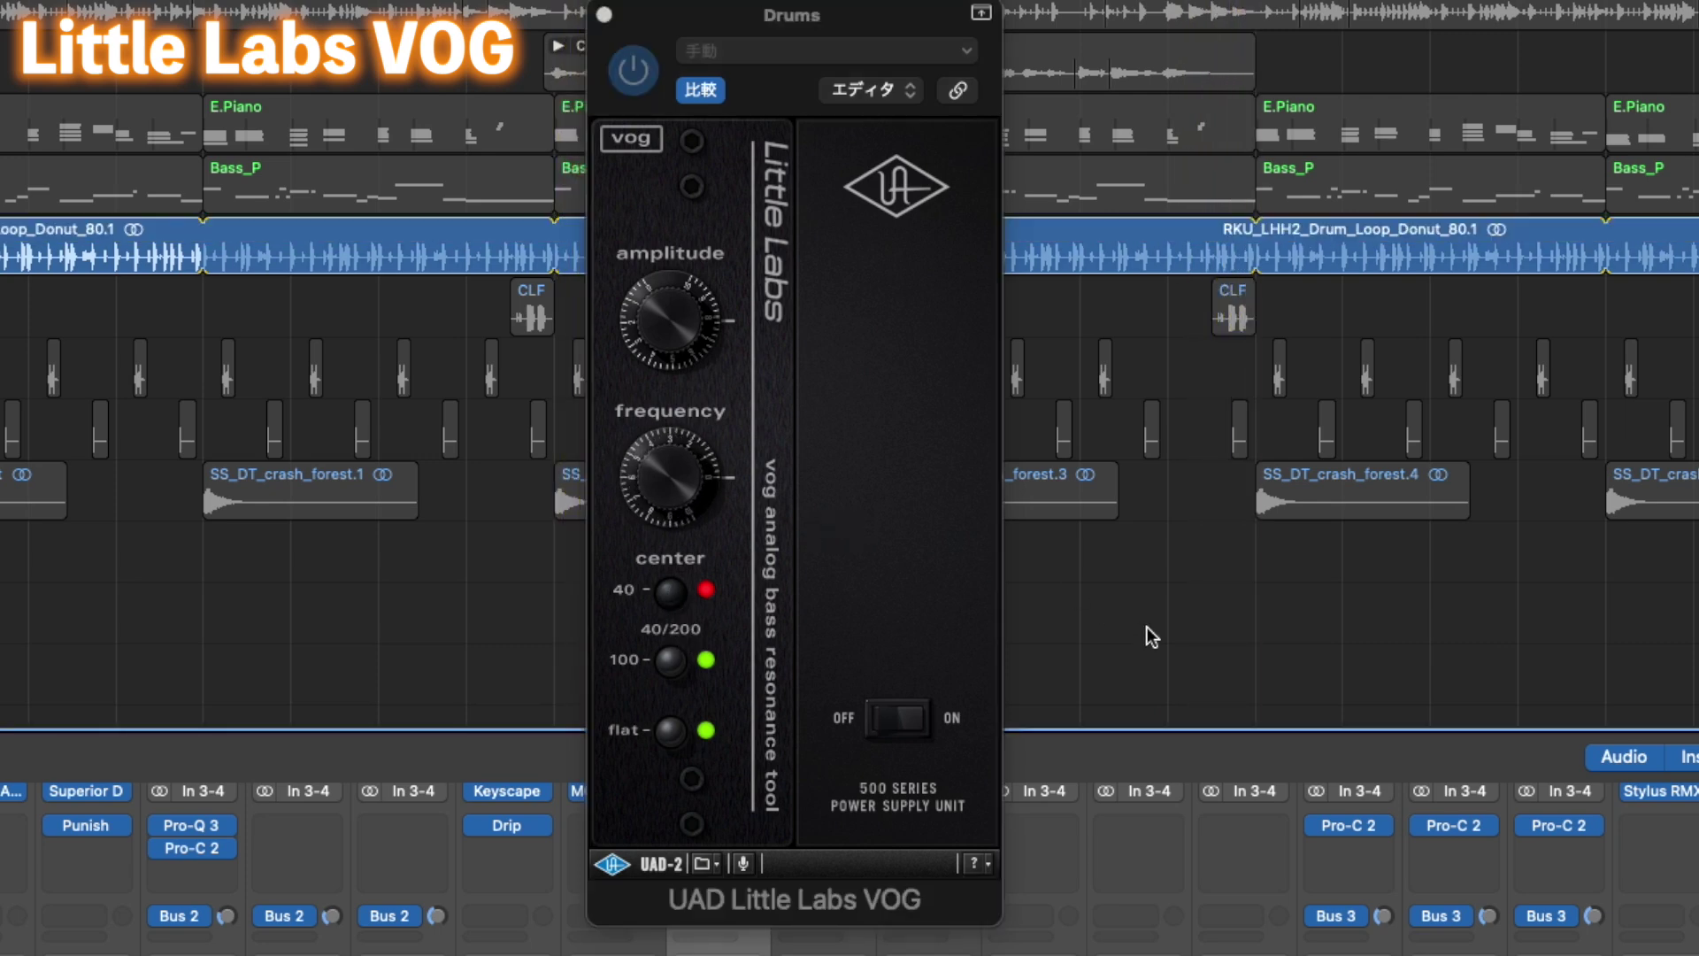
pyautogui.click(671, 660)
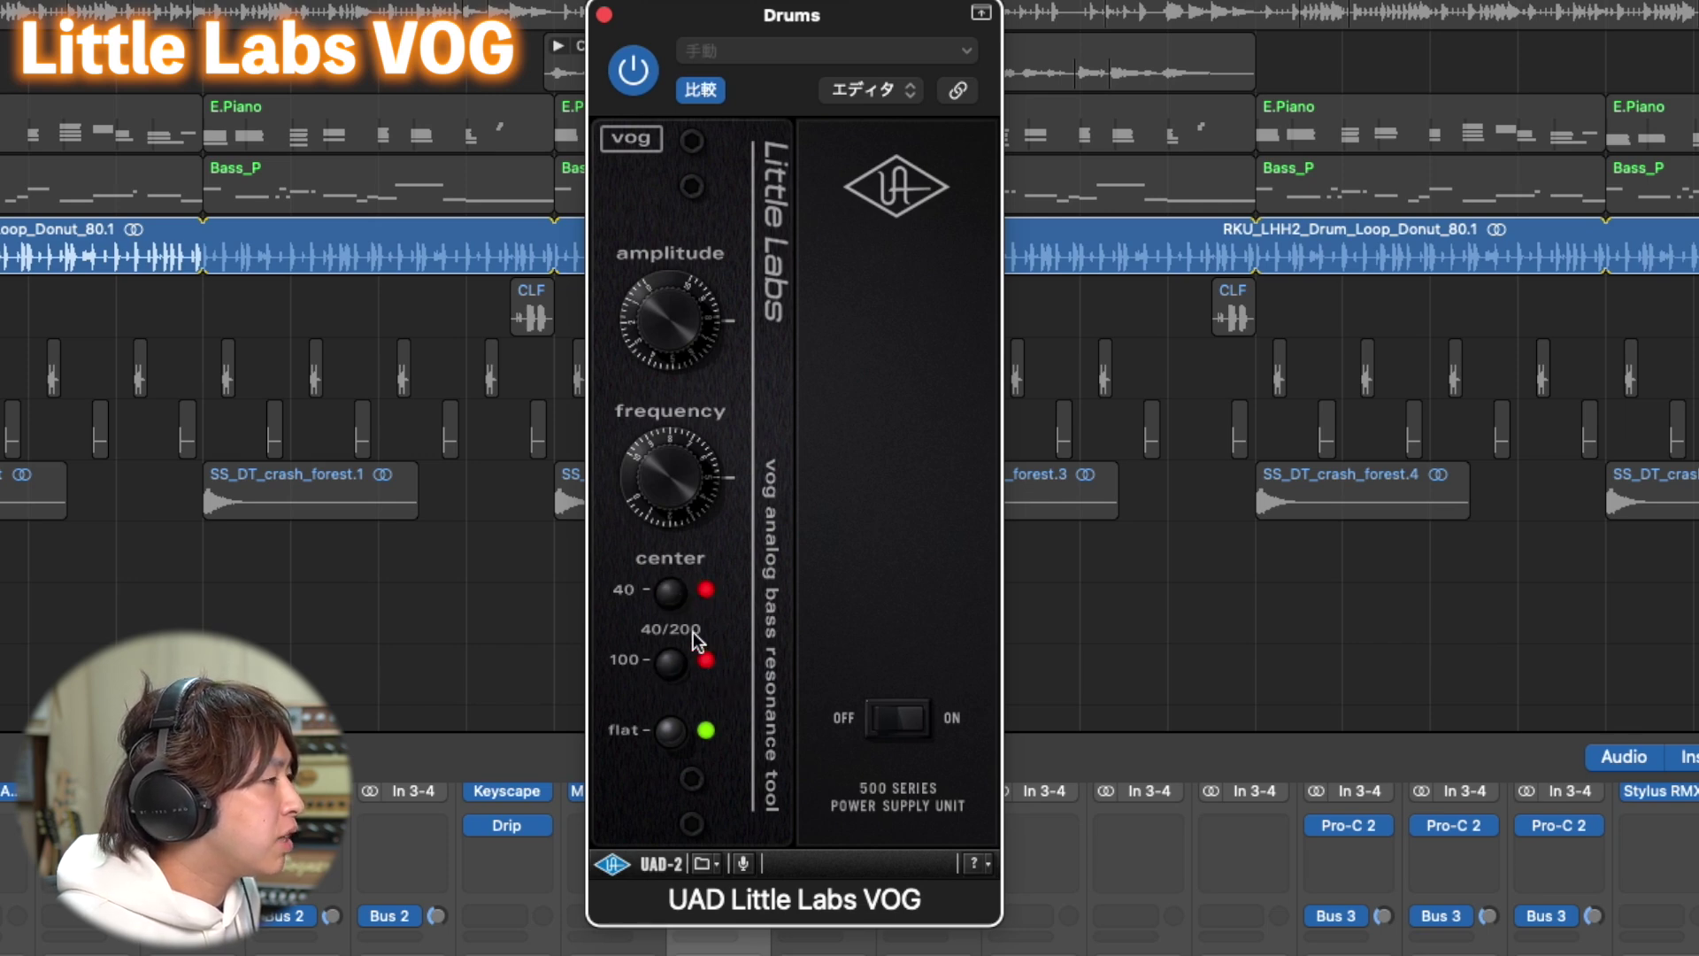
pyautogui.click(672, 593)
pyautogui.moveTo(661, 485); pyautogui.dragTo(666, 470)
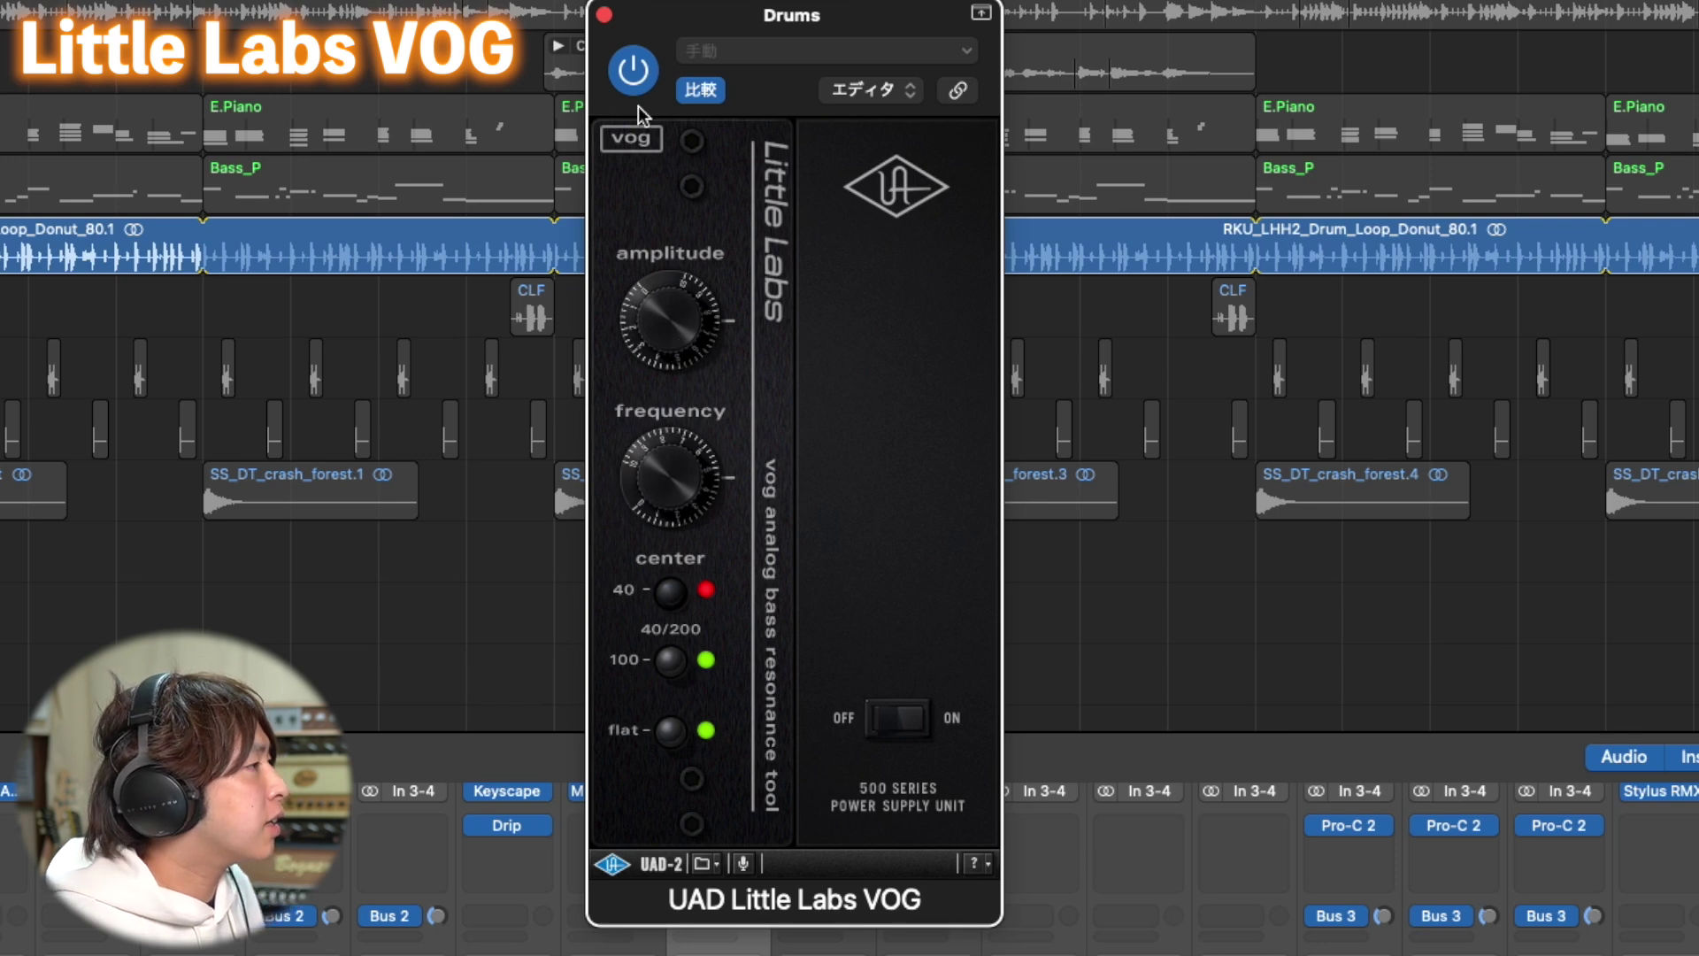
# Compare the Little Labs VOG bypassed and active while the full mix plays
pyautogui.click(633, 72)
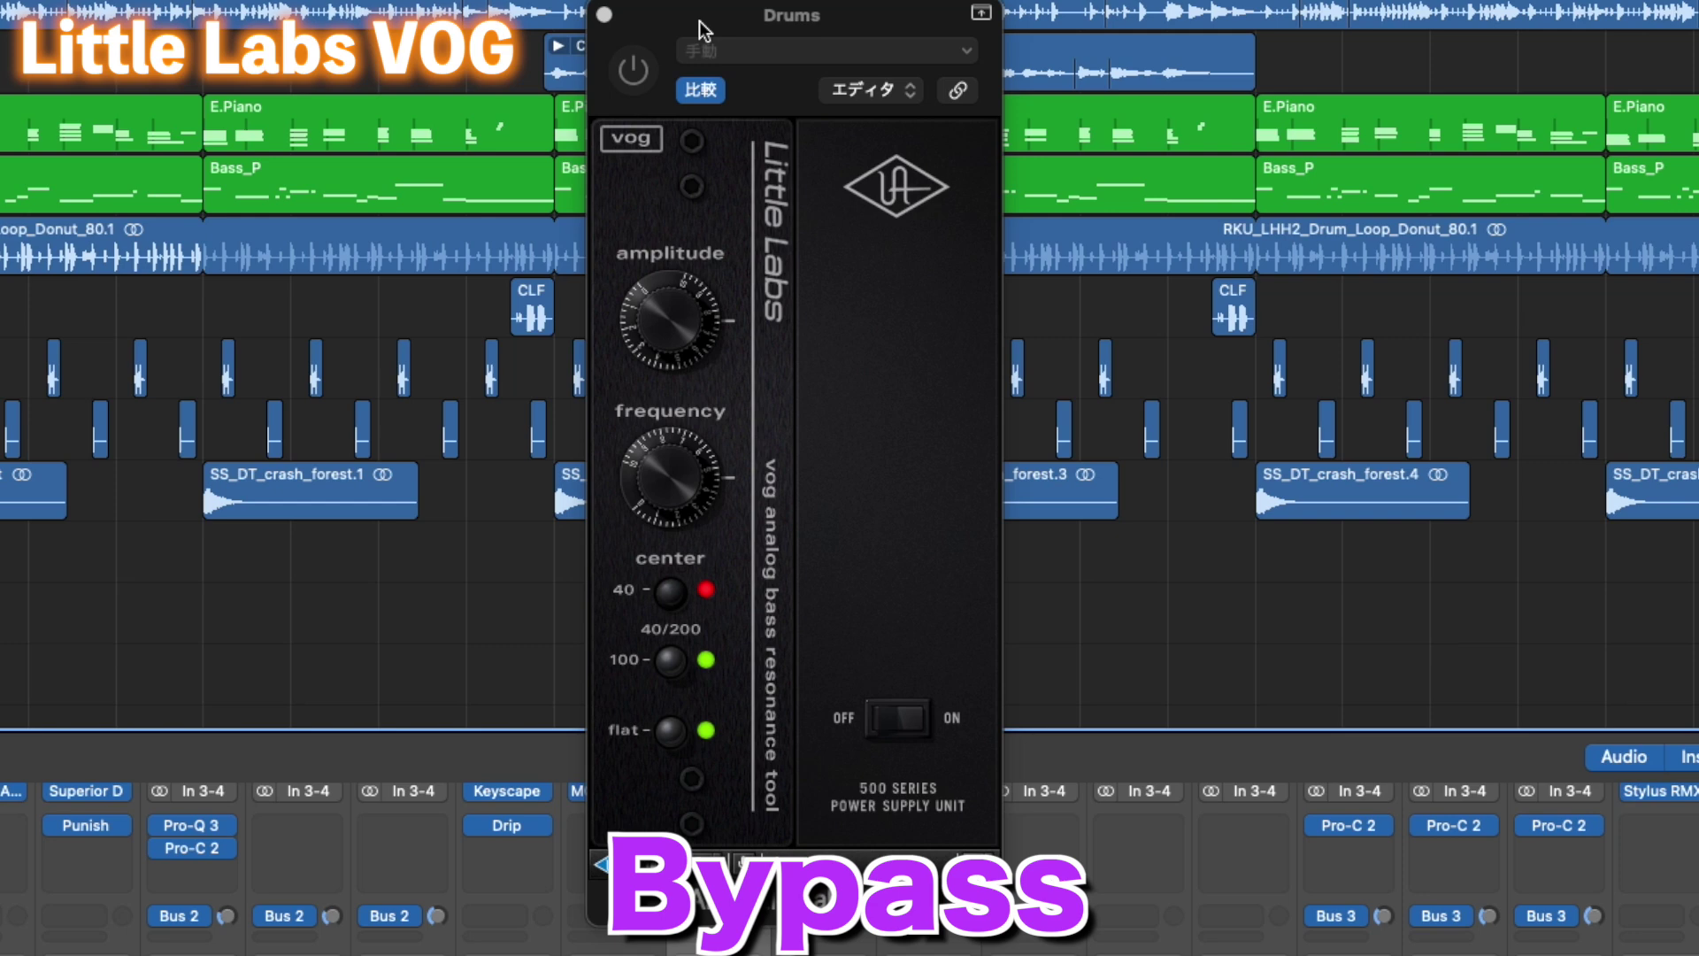
pyautogui.click(633, 73)
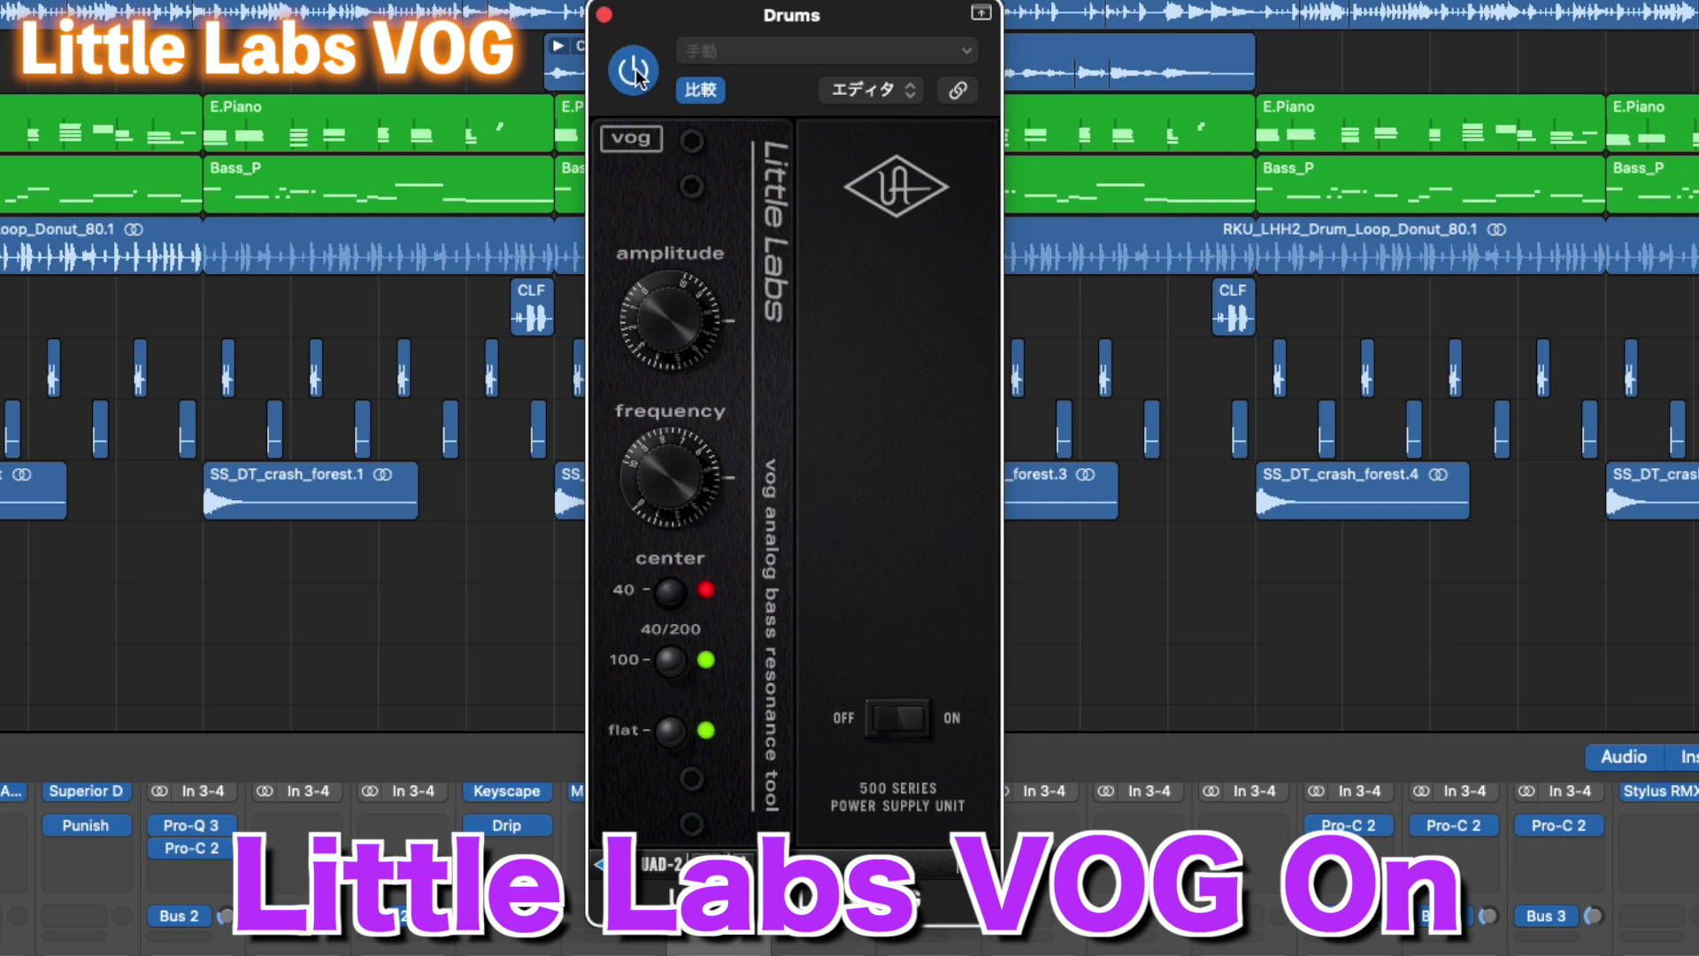
pyautogui.click(634, 73)
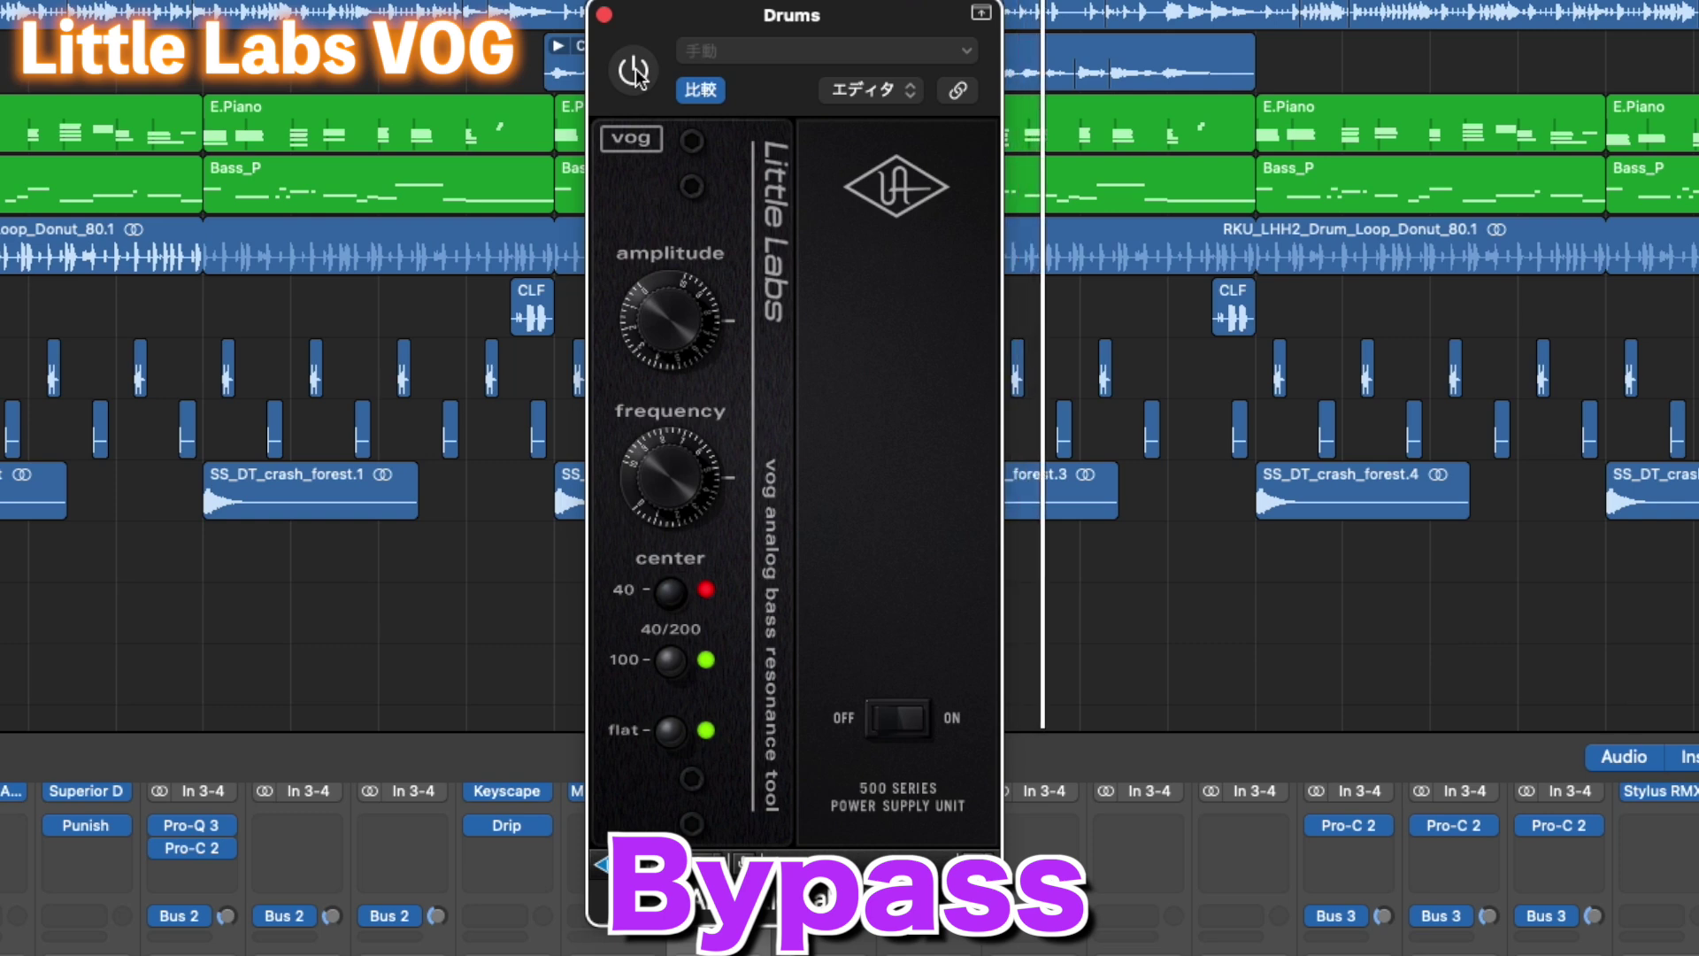
pyautogui.click(634, 72)
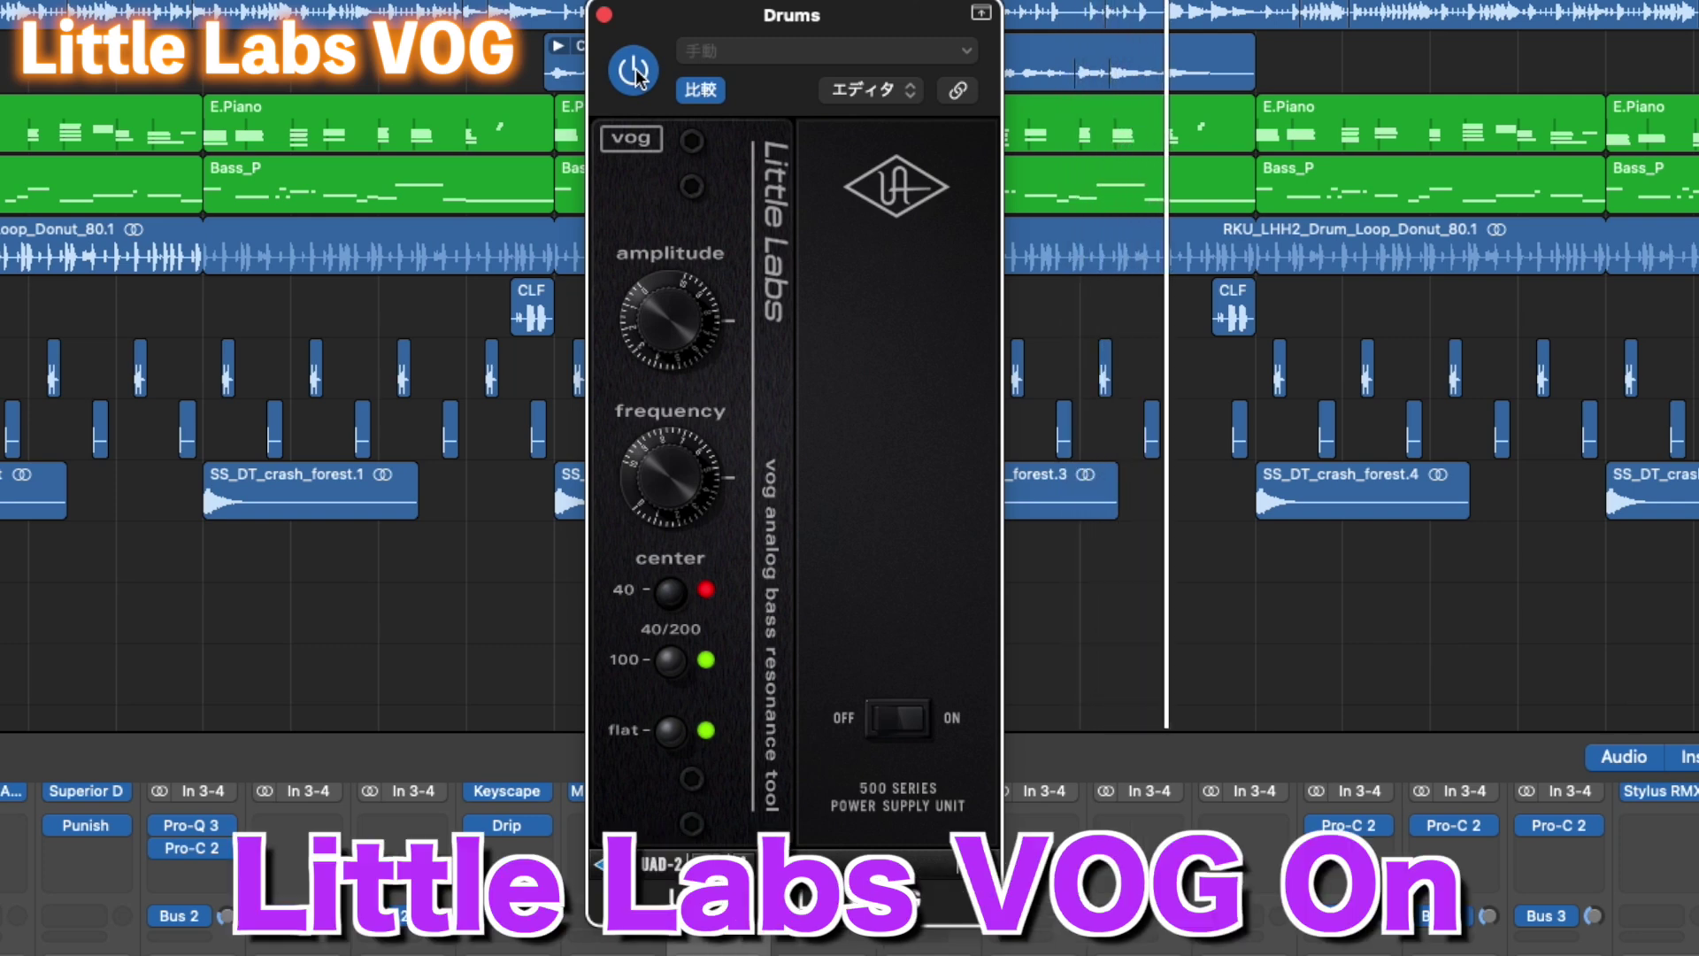
pyautogui.click(1122, 665)
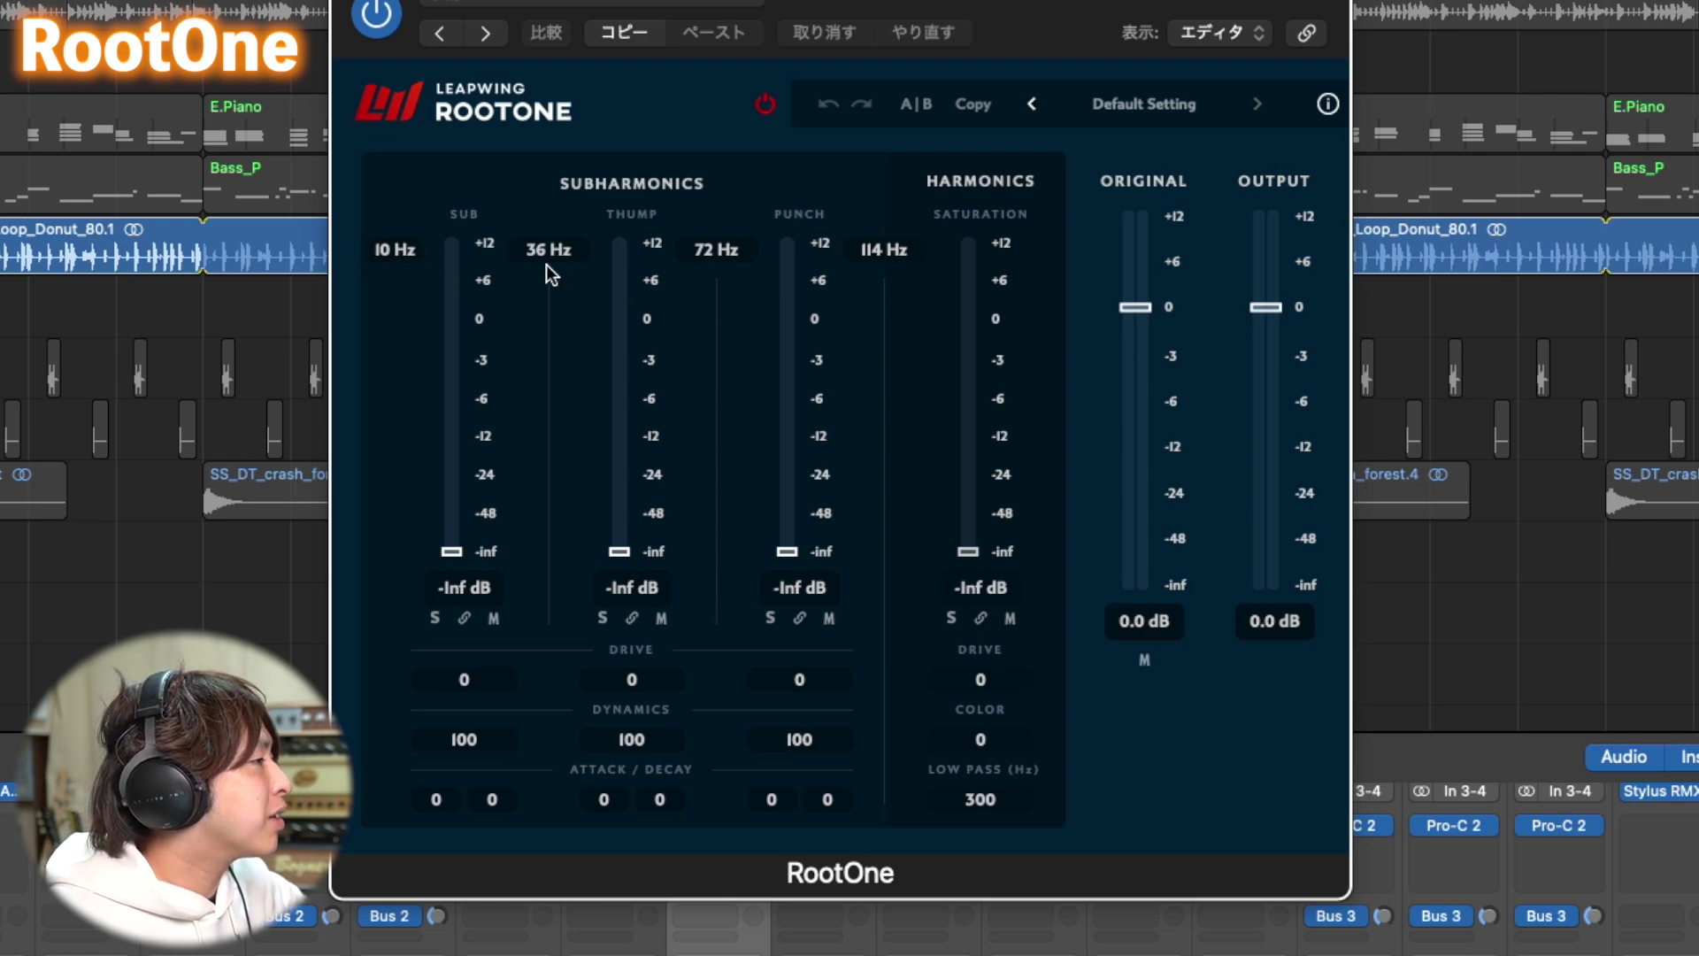
# Set RootOne's crossover between Sub and Thump to 46 Hz, and raise the Thump level to about -0.8 dB during playback
pyautogui.moveTo(545, 252); pyautogui.dragTo(544, 279)
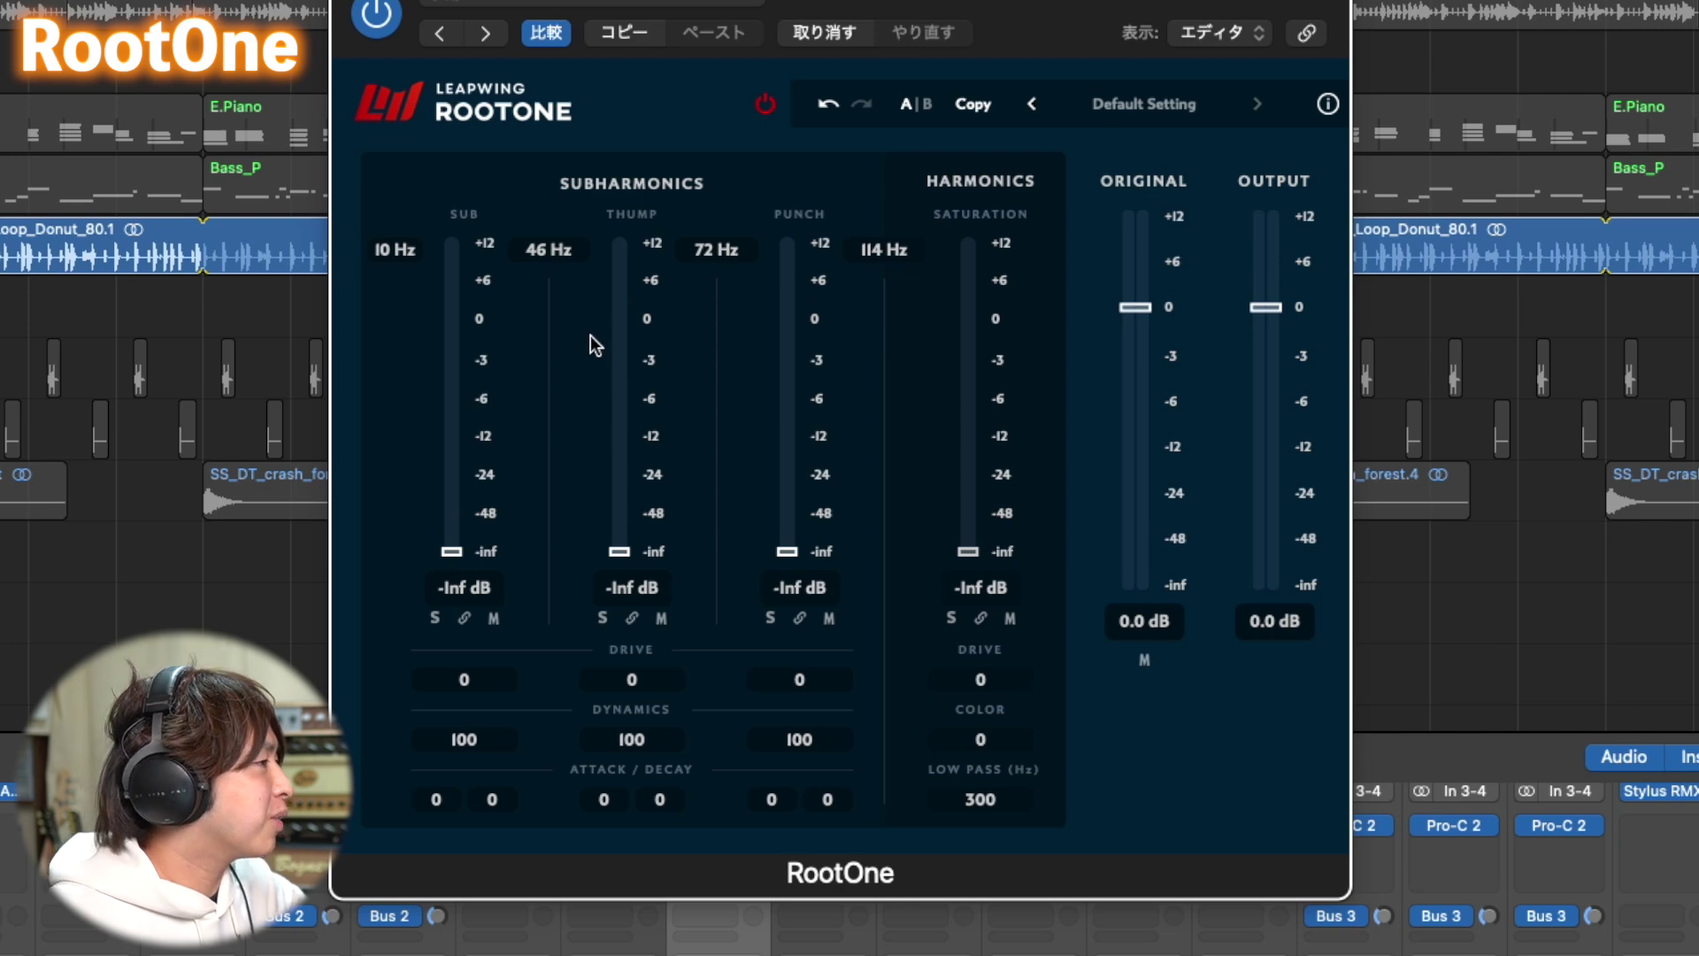
pyautogui.moveTo(619, 527); pyautogui.dragTo(618, 581)
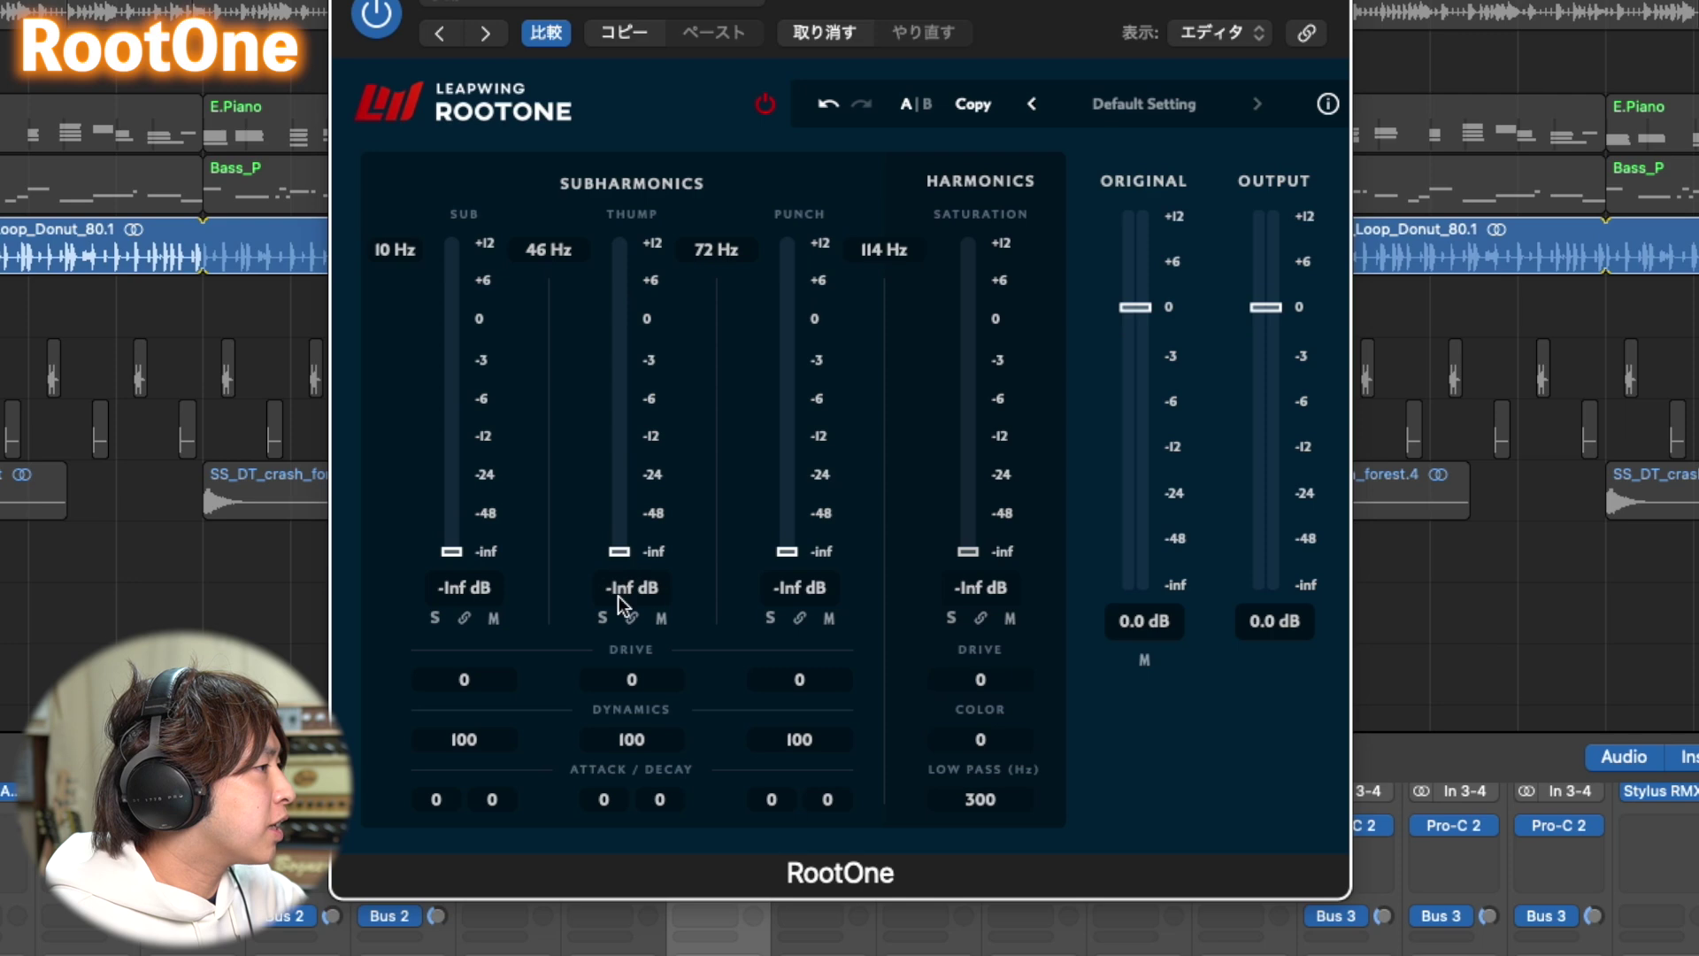
pyautogui.press('space')
pyautogui.moveTo(618, 552); pyautogui.dragTo(635, 302)
pyautogui.scroll(1, 630, 324)
pyautogui.scroll(1, 623, 382)
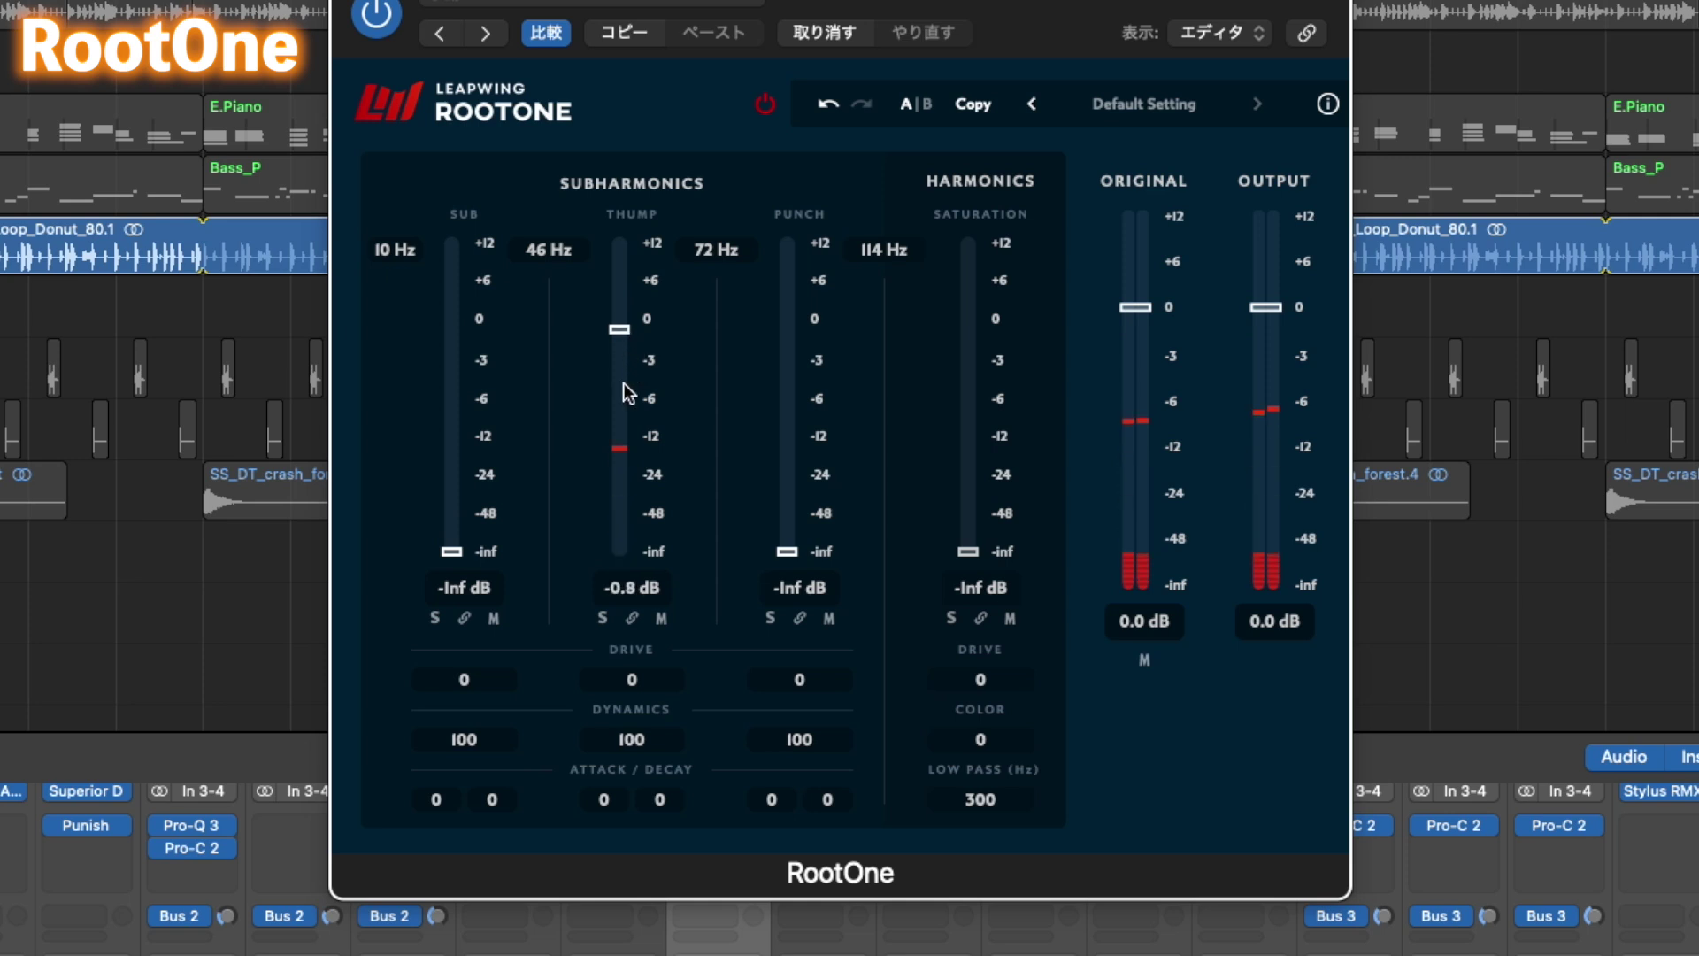
# Audition the Thump band soloed while moving its level, then unsolo it and lower it to -1.8 dB
pyautogui.click(601, 617)
pyautogui.scroll(5, 632, 327)
pyautogui.scroll(-3, 628, 308)
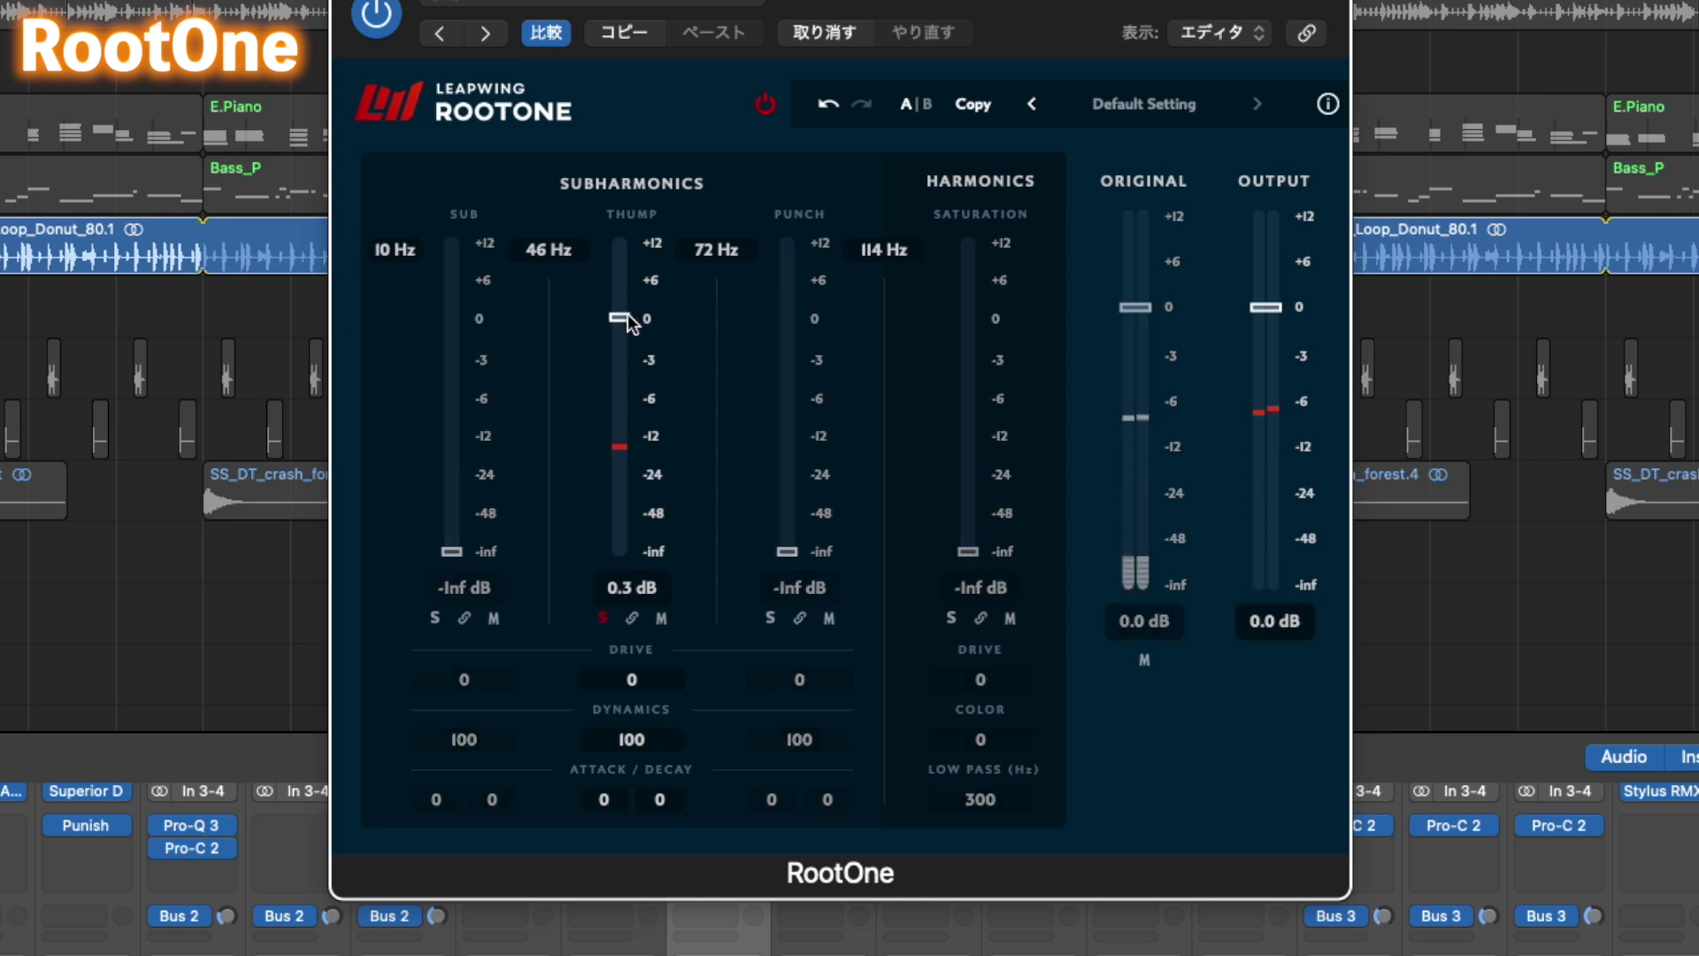
pyautogui.click(603, 616)
pyautogui.scroll(-3, 618, 336)
# Bring in the Punch band at -3.4 dB, checking it soloed, and lower Thump to -2.7 dB
pyautogui.click(789, 554)
pyautogui.moveTo(788, 555); pyautogui.dragTo(794, 305)
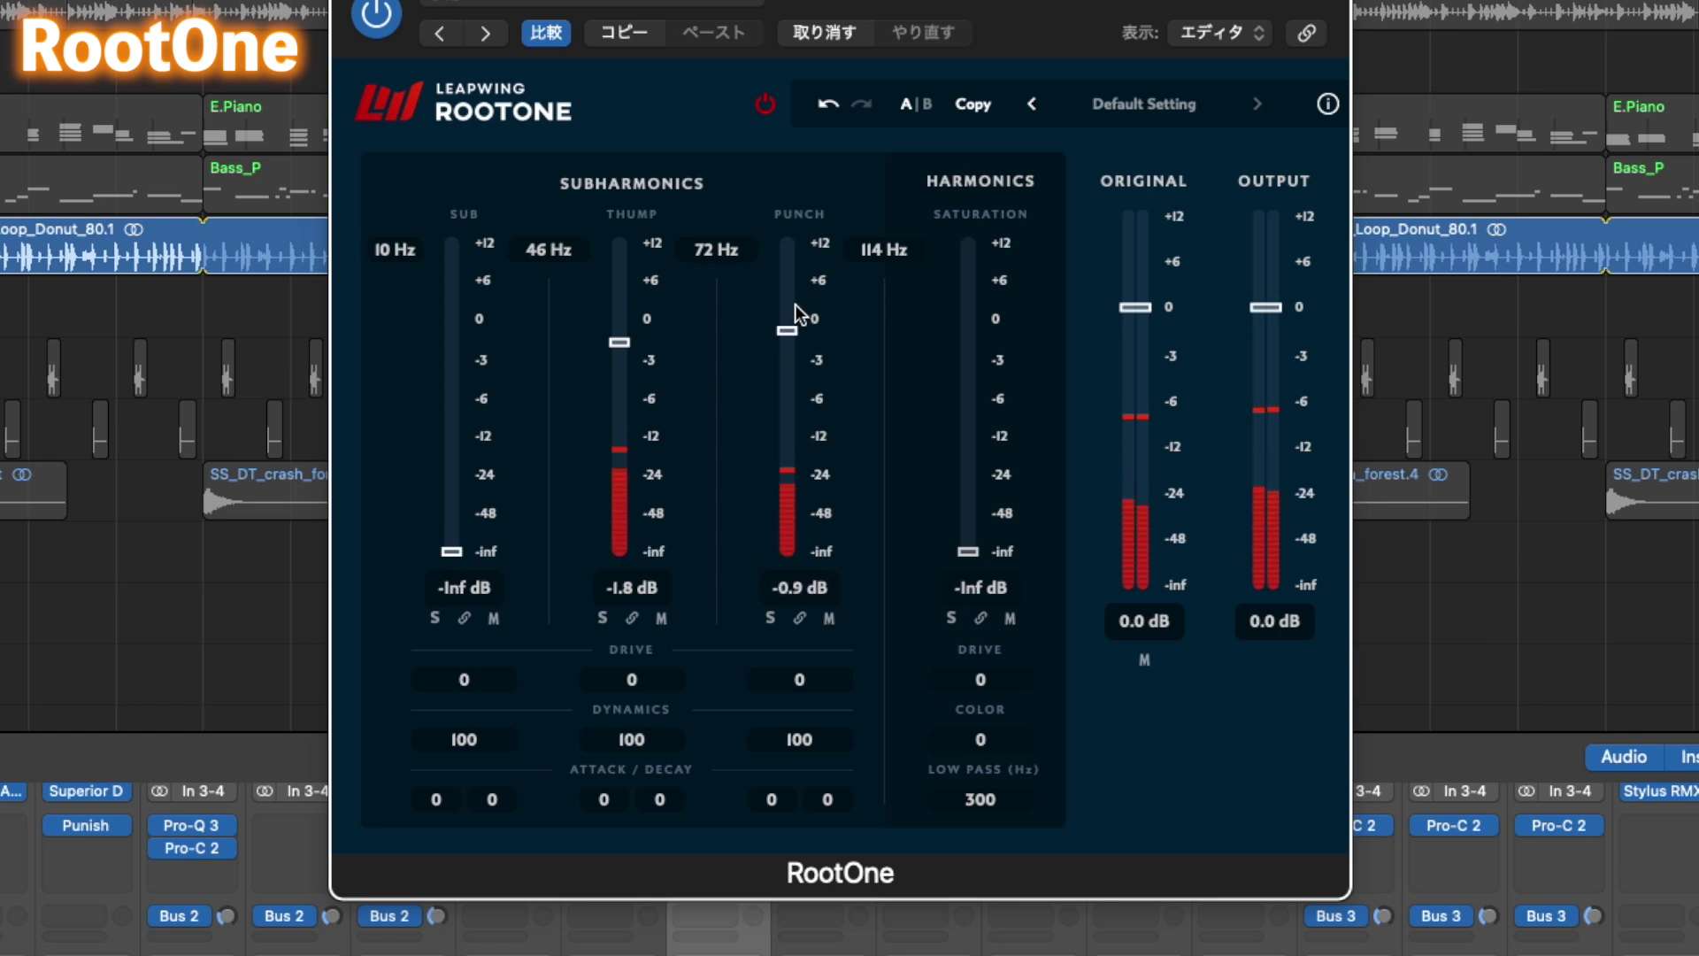
pyautogui.click(770, 616)
pyautogui.moveTo(794, 324); pyautogui.dragTo(788, 364)
pyautogui.click(770, 617)
pyautogui.moveTo(618, 343); pyautogui.dragTo(618, 354)
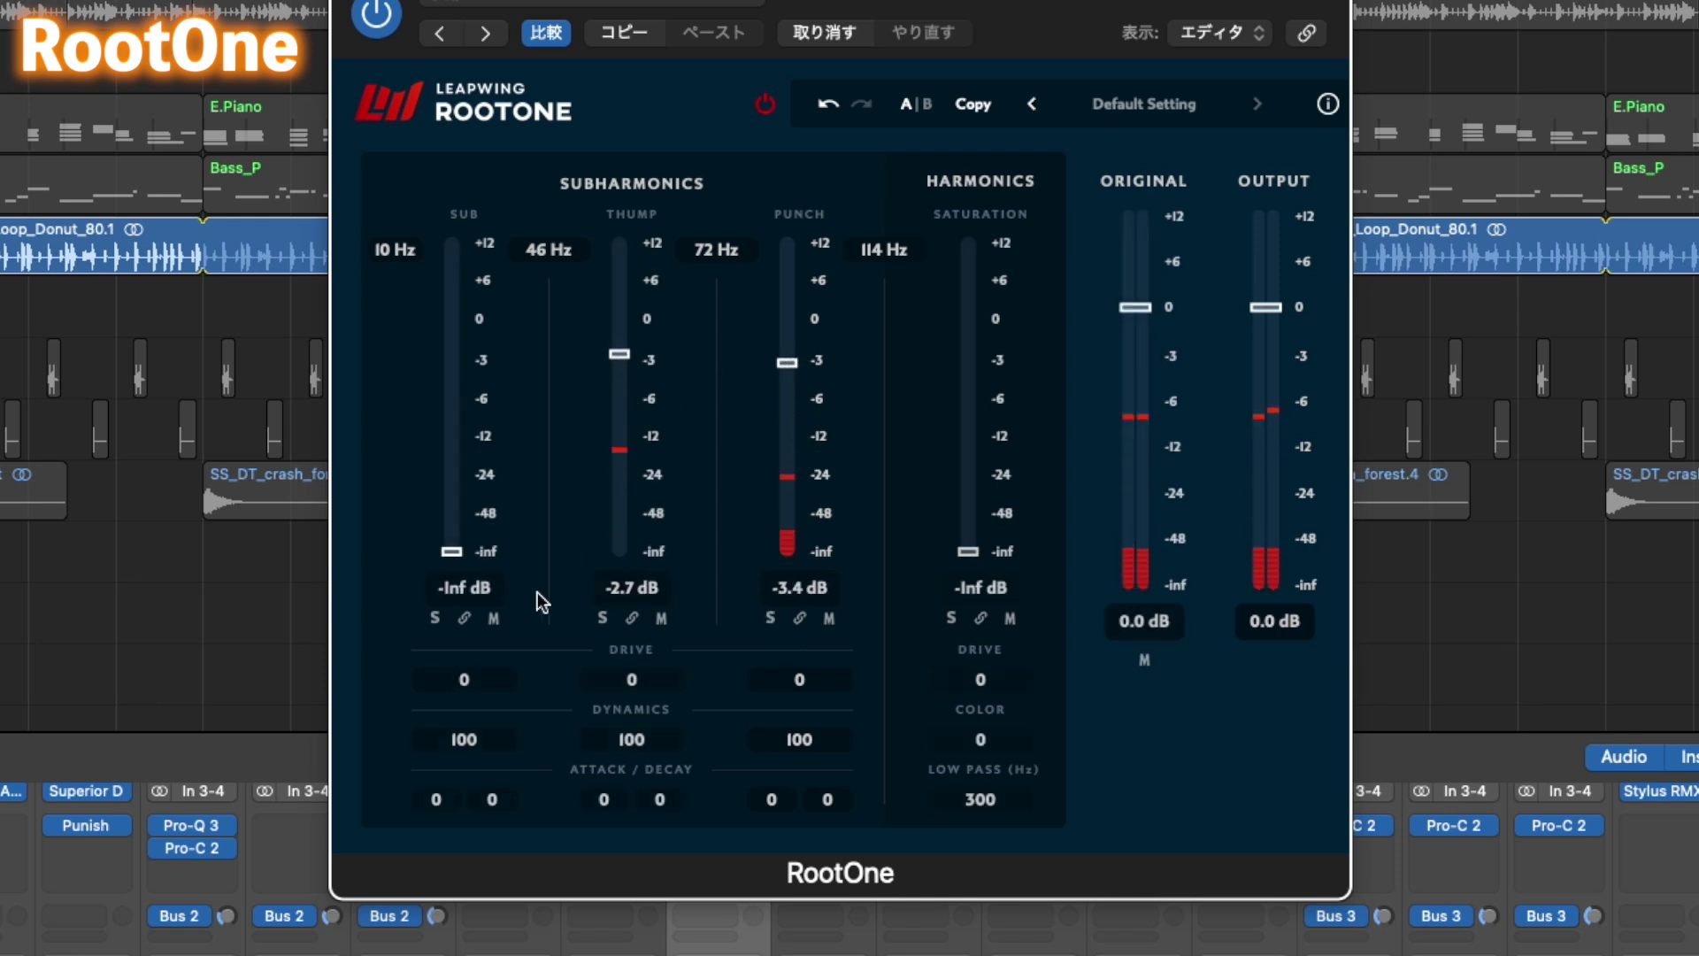
# Raise the Sub band to 0.1 dB while listening to it soloed, and unsolo it again
pyautogui.moveTo(453, 556); pyautogui.dragTo(464, 315)
pyautogui.click(434, 618)
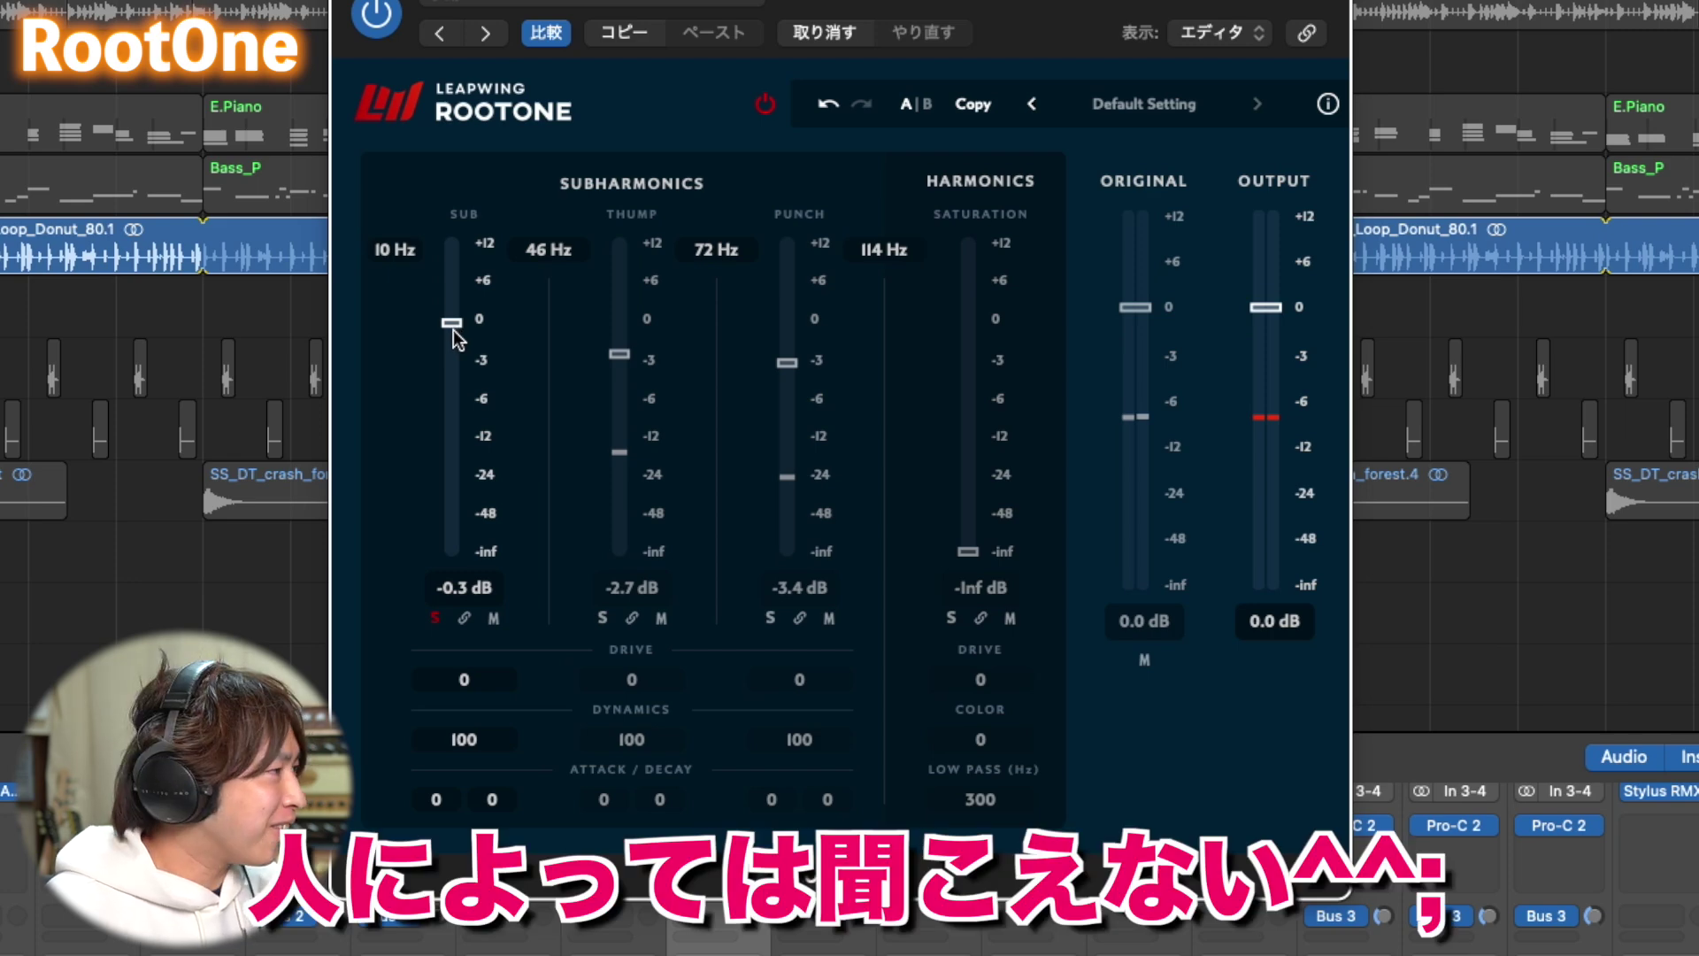
pyautogui.moveTo(454, 327)
pyautogui.mouseDown()
pyautogui.moveTo(453, 306)
pyautogui.moveTo(449, 324)
pyautogui.mouseUp()
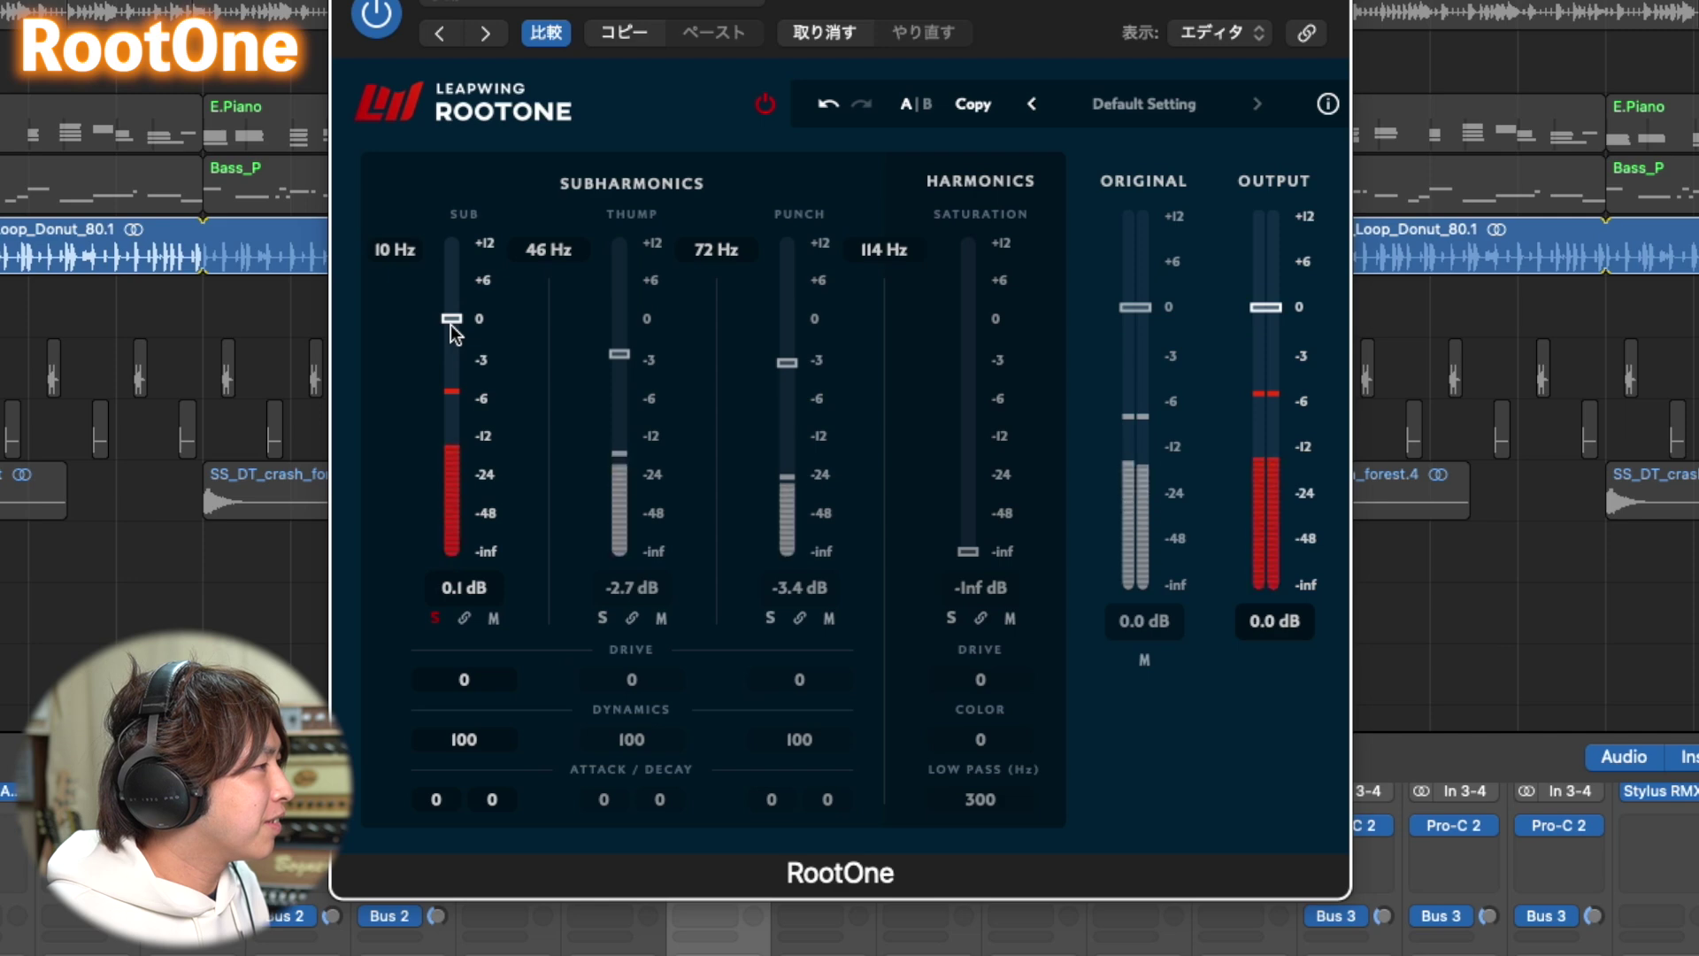
pyautogui.click(432, 619)
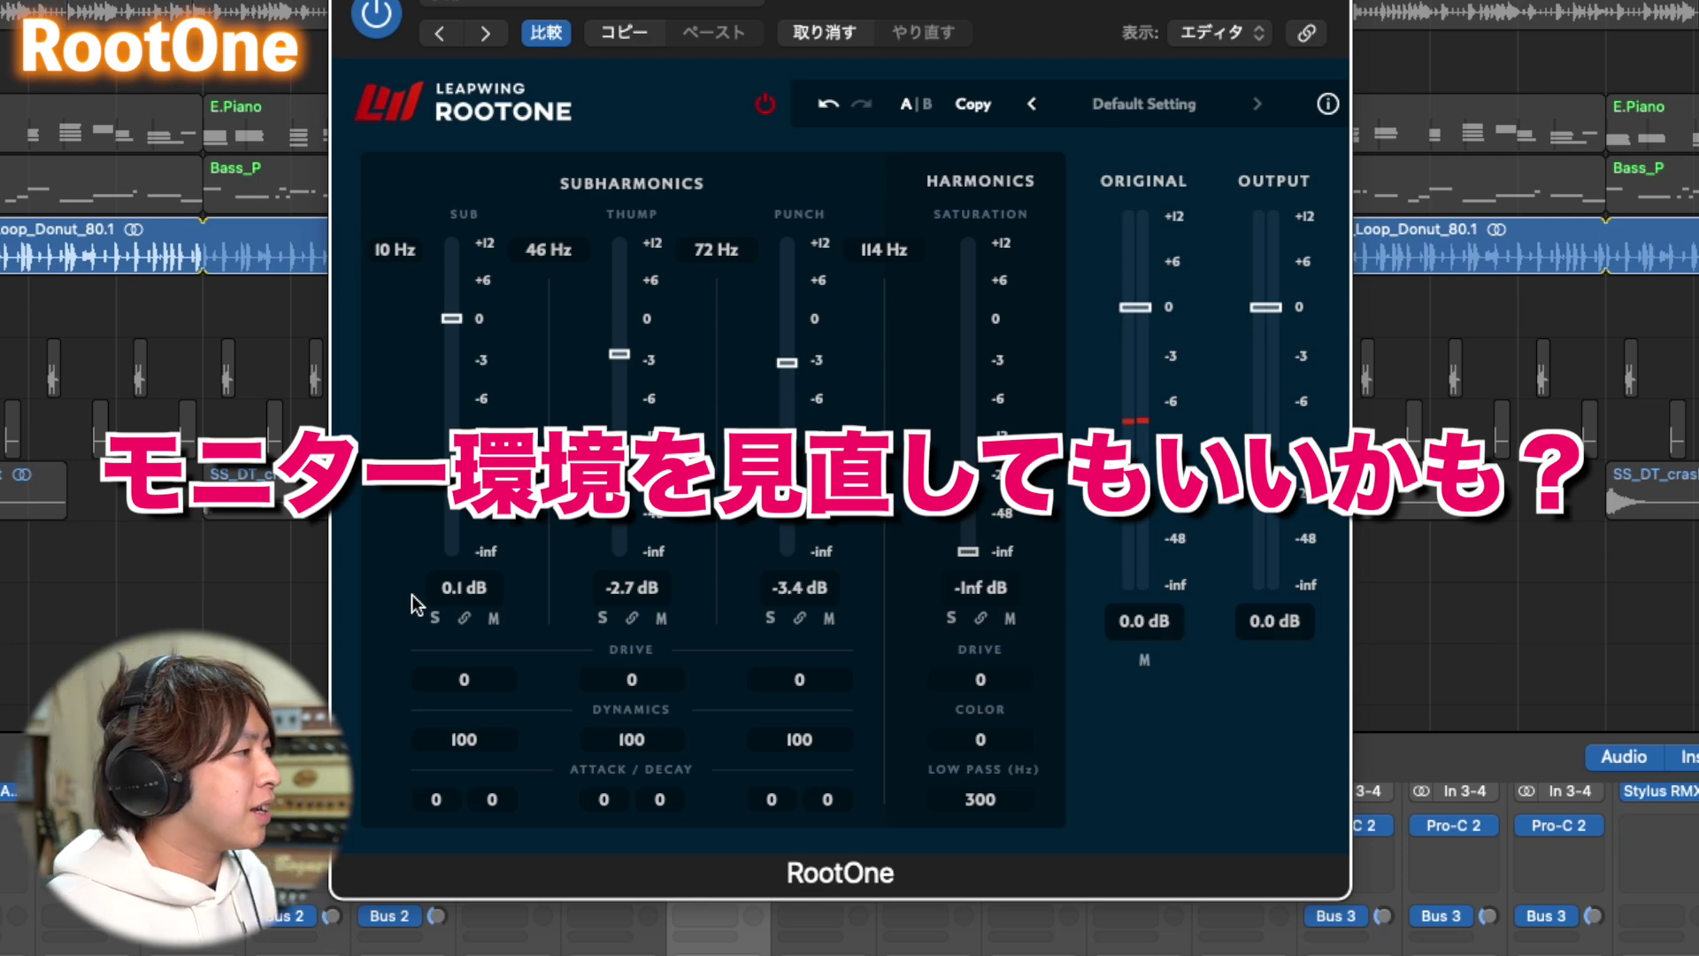
# Lower the Sub band to -5.1 dB and compare RootOne bypassed and active
pyautogui.moveTo(454, 321); pyautogui.dragTo(445, 401)
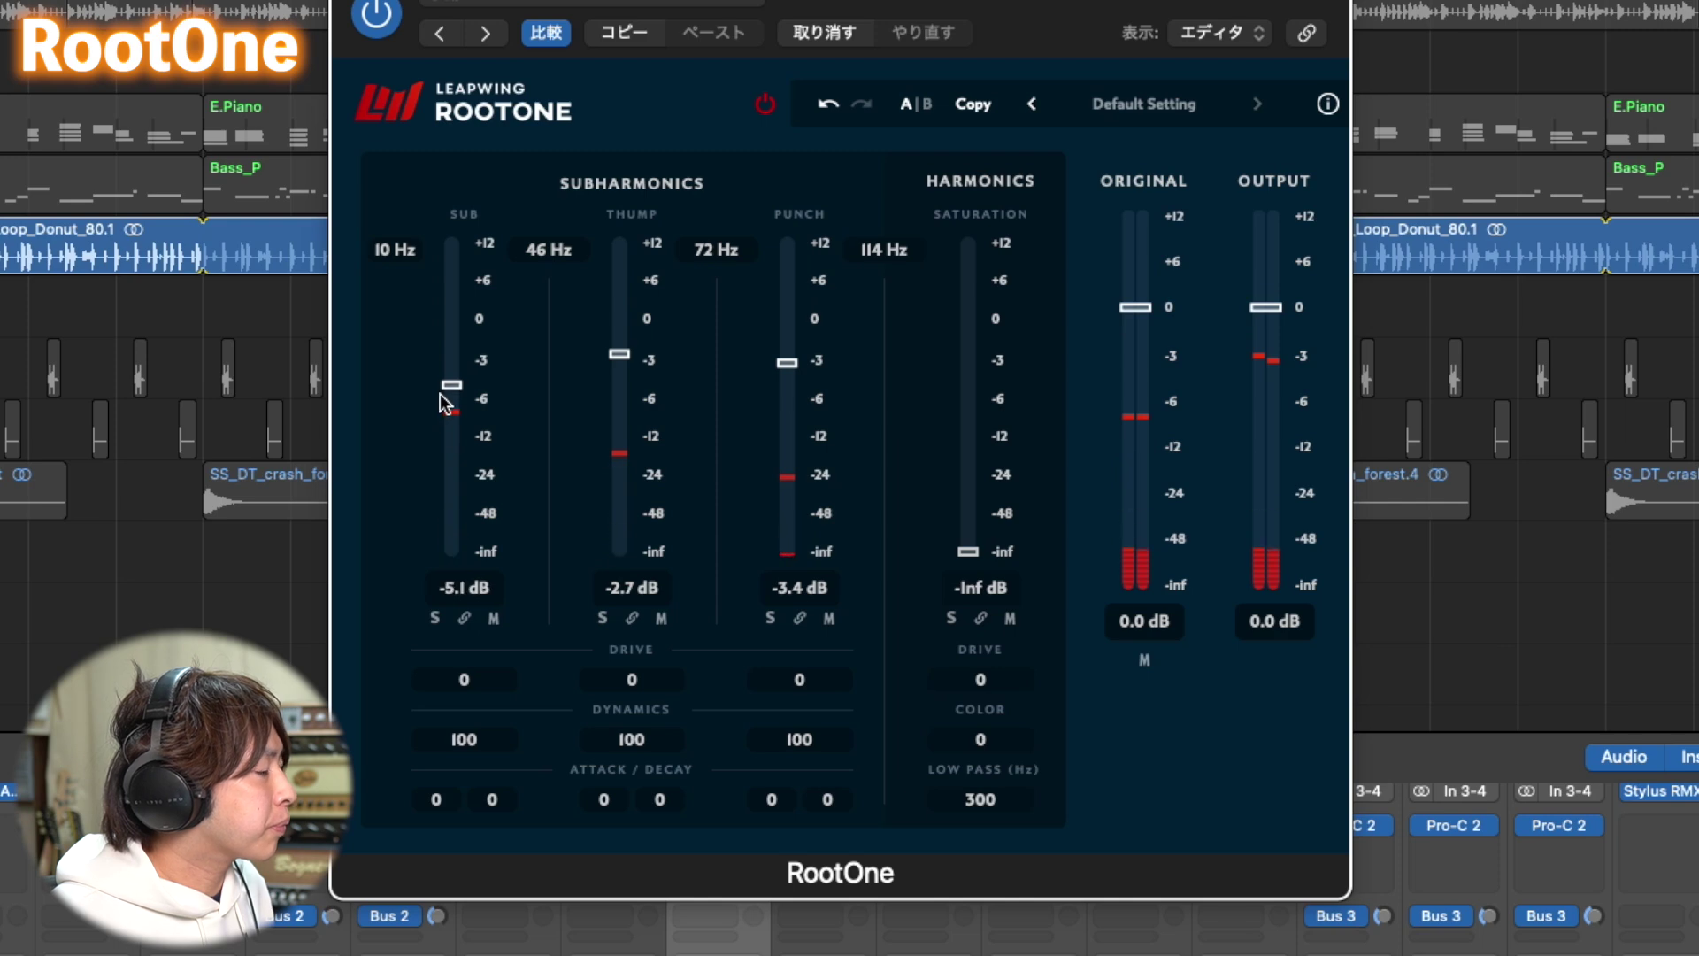
pyautogui.click(766, 106)
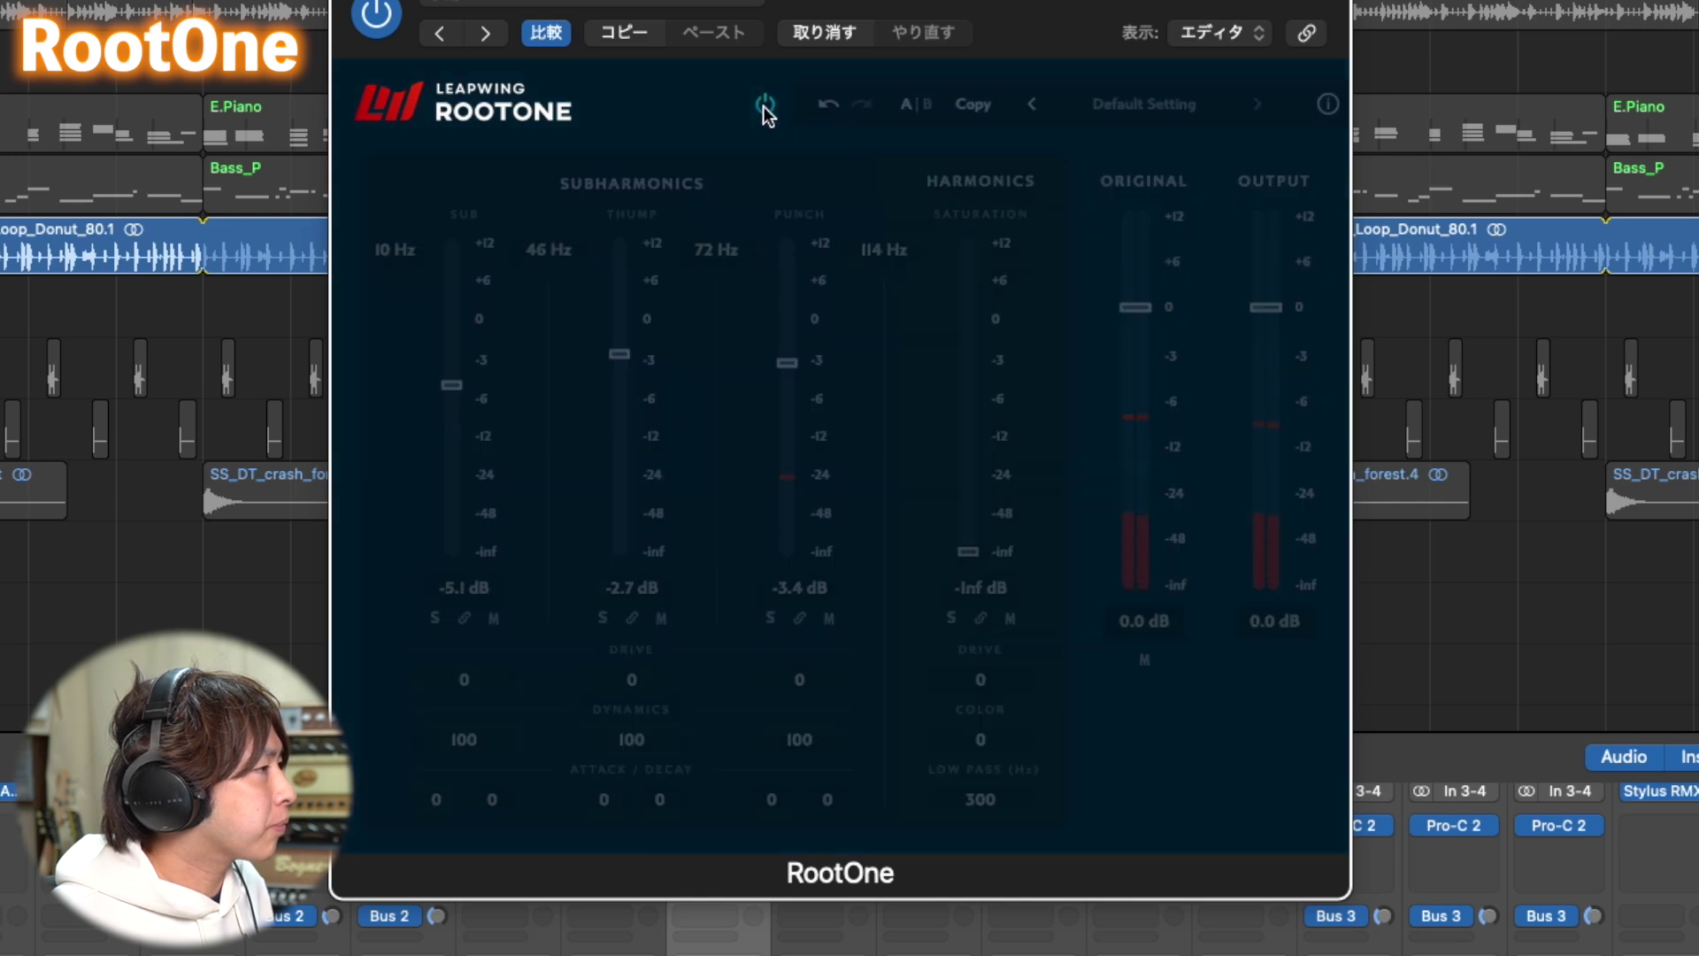
pyautogui.click(766, 106)
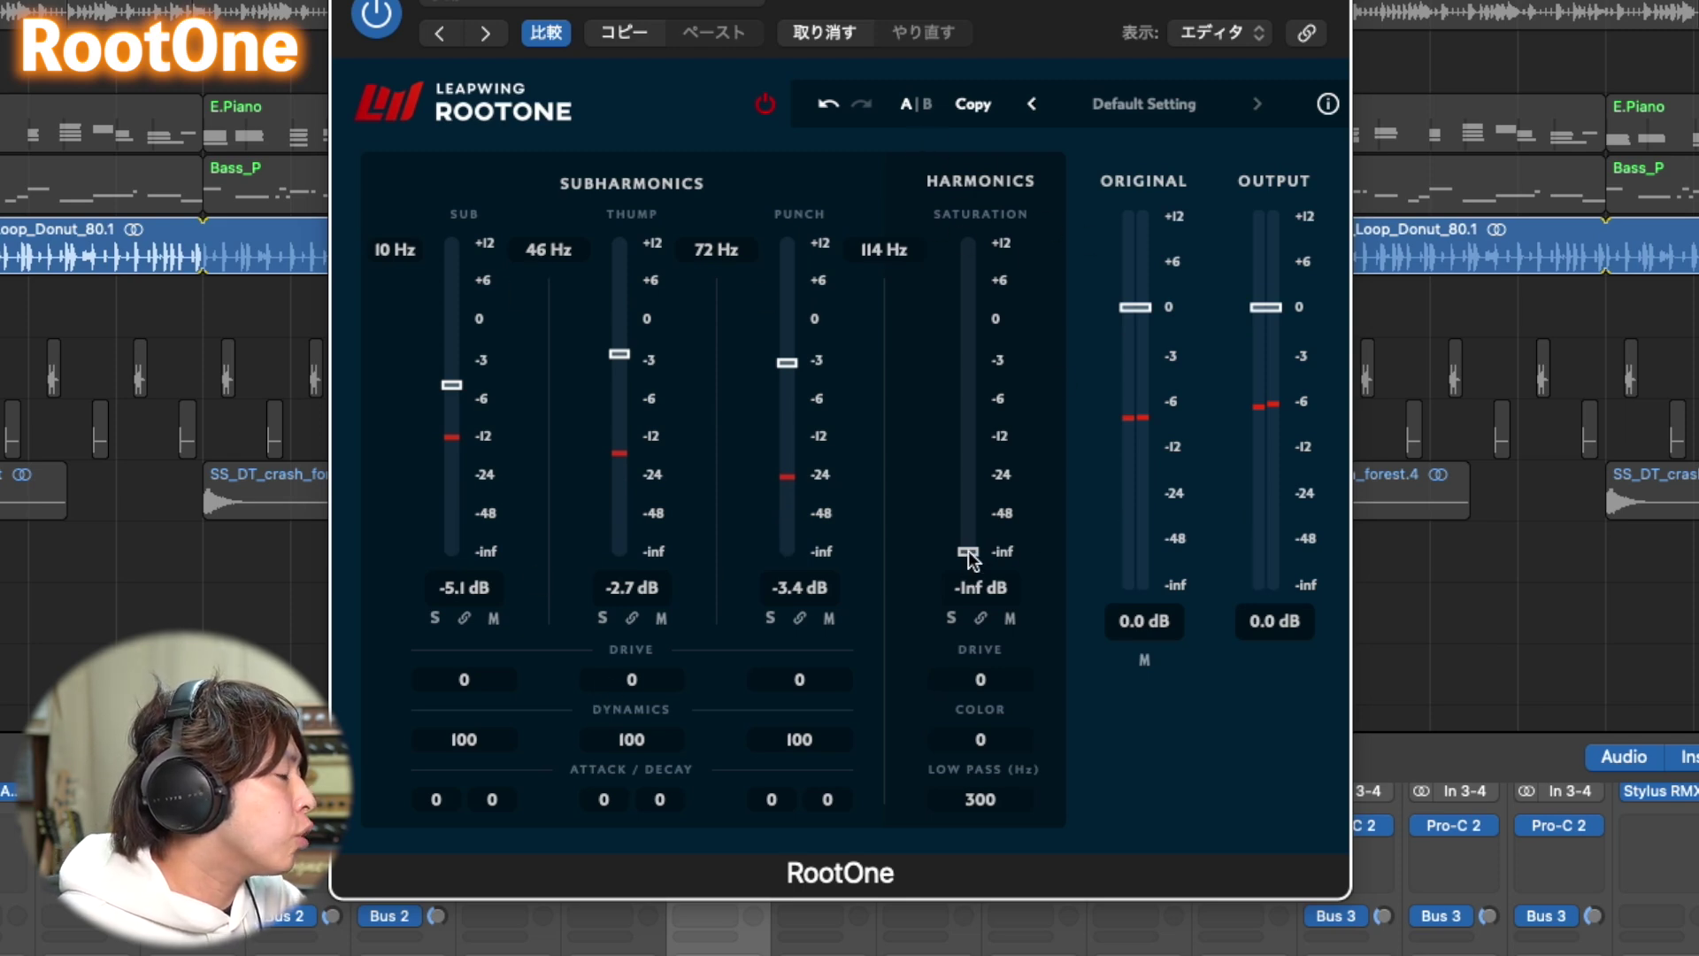
# Raise the harmonic Saturation level to -2.3 dB with a Drive of 54, auditioning it soloed
pyautogui.moveTo(970, 547); pyautogui.dragTo(979, 413)
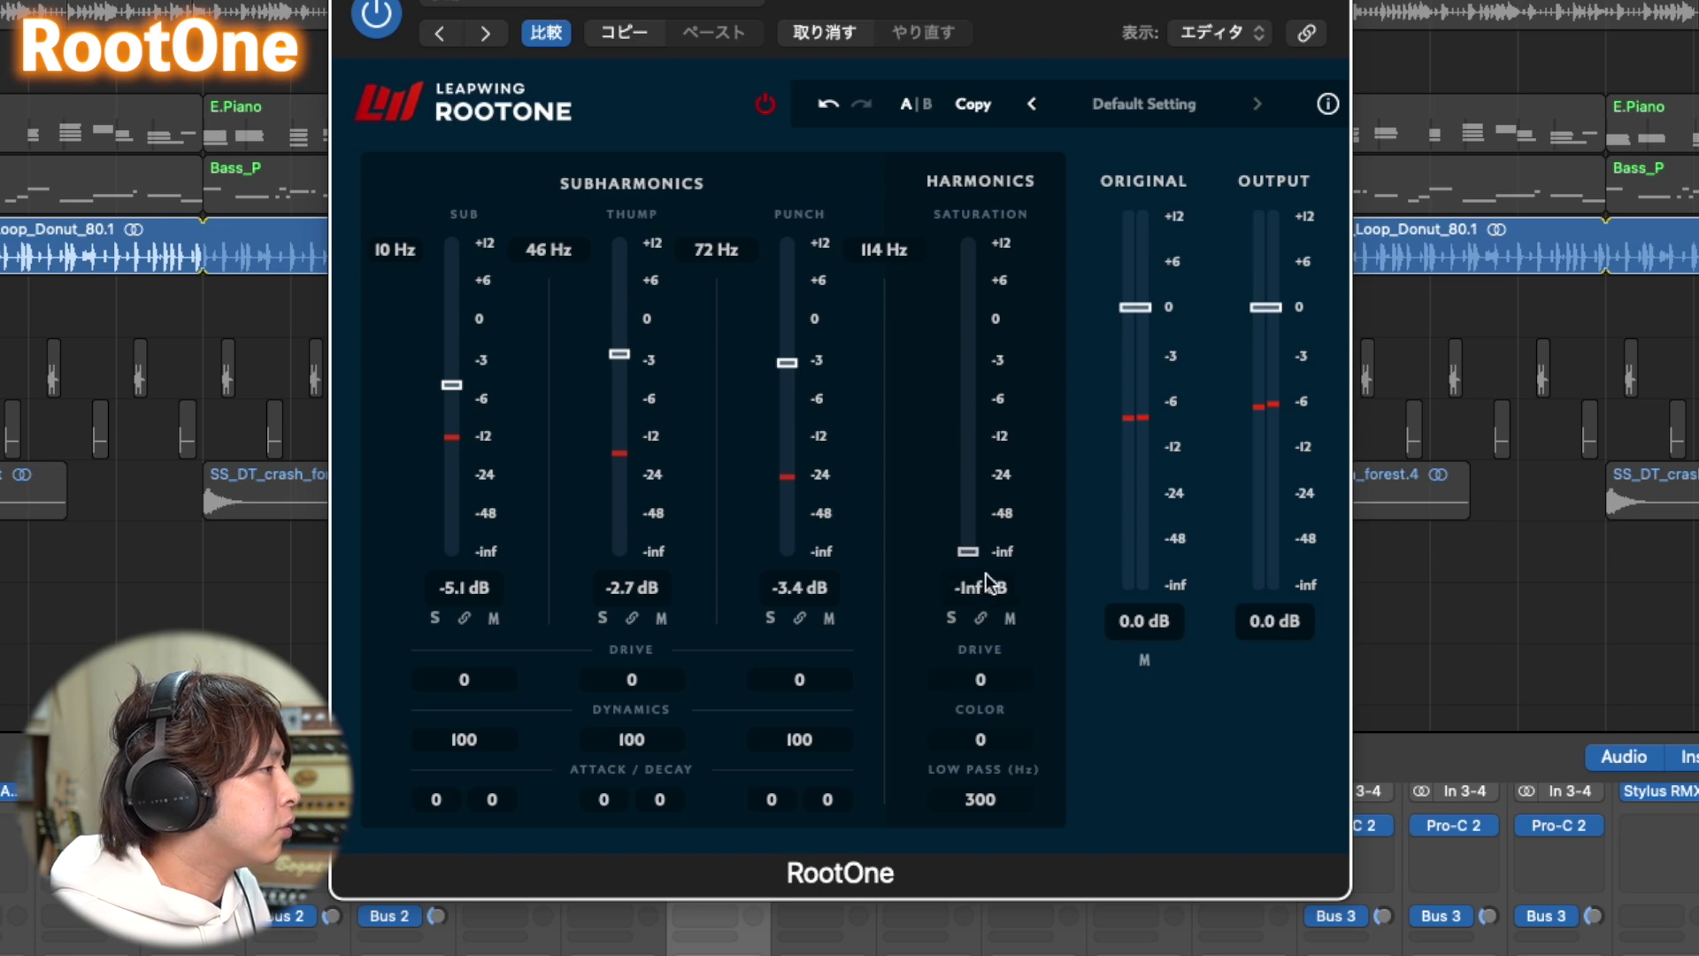
pyautogui.moveTo(962, 547); pyautogui.dragTo(965, 358)
pyautogui.click(952, 618)
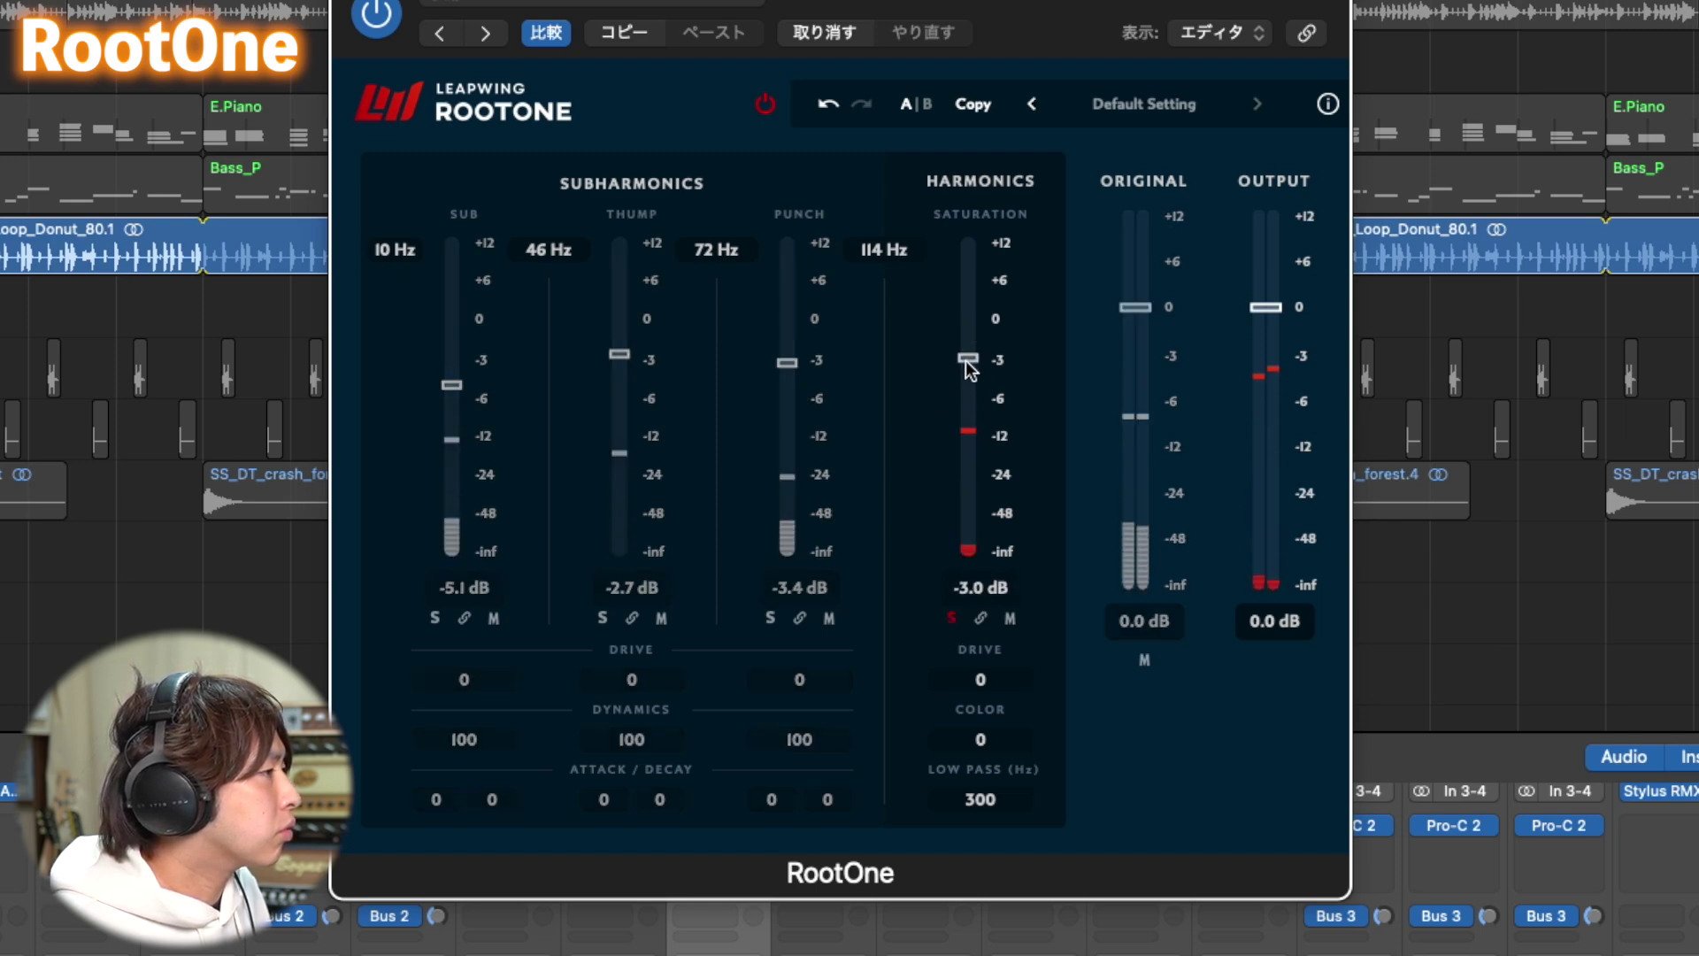
pyautogui.moveTo(997, 677); pyautogui.dragTo(1007, 503)
pyautogui.moveTo(968, 355); pyautogui.dragTo(968, 349)
pyautogui.click(952, 614)
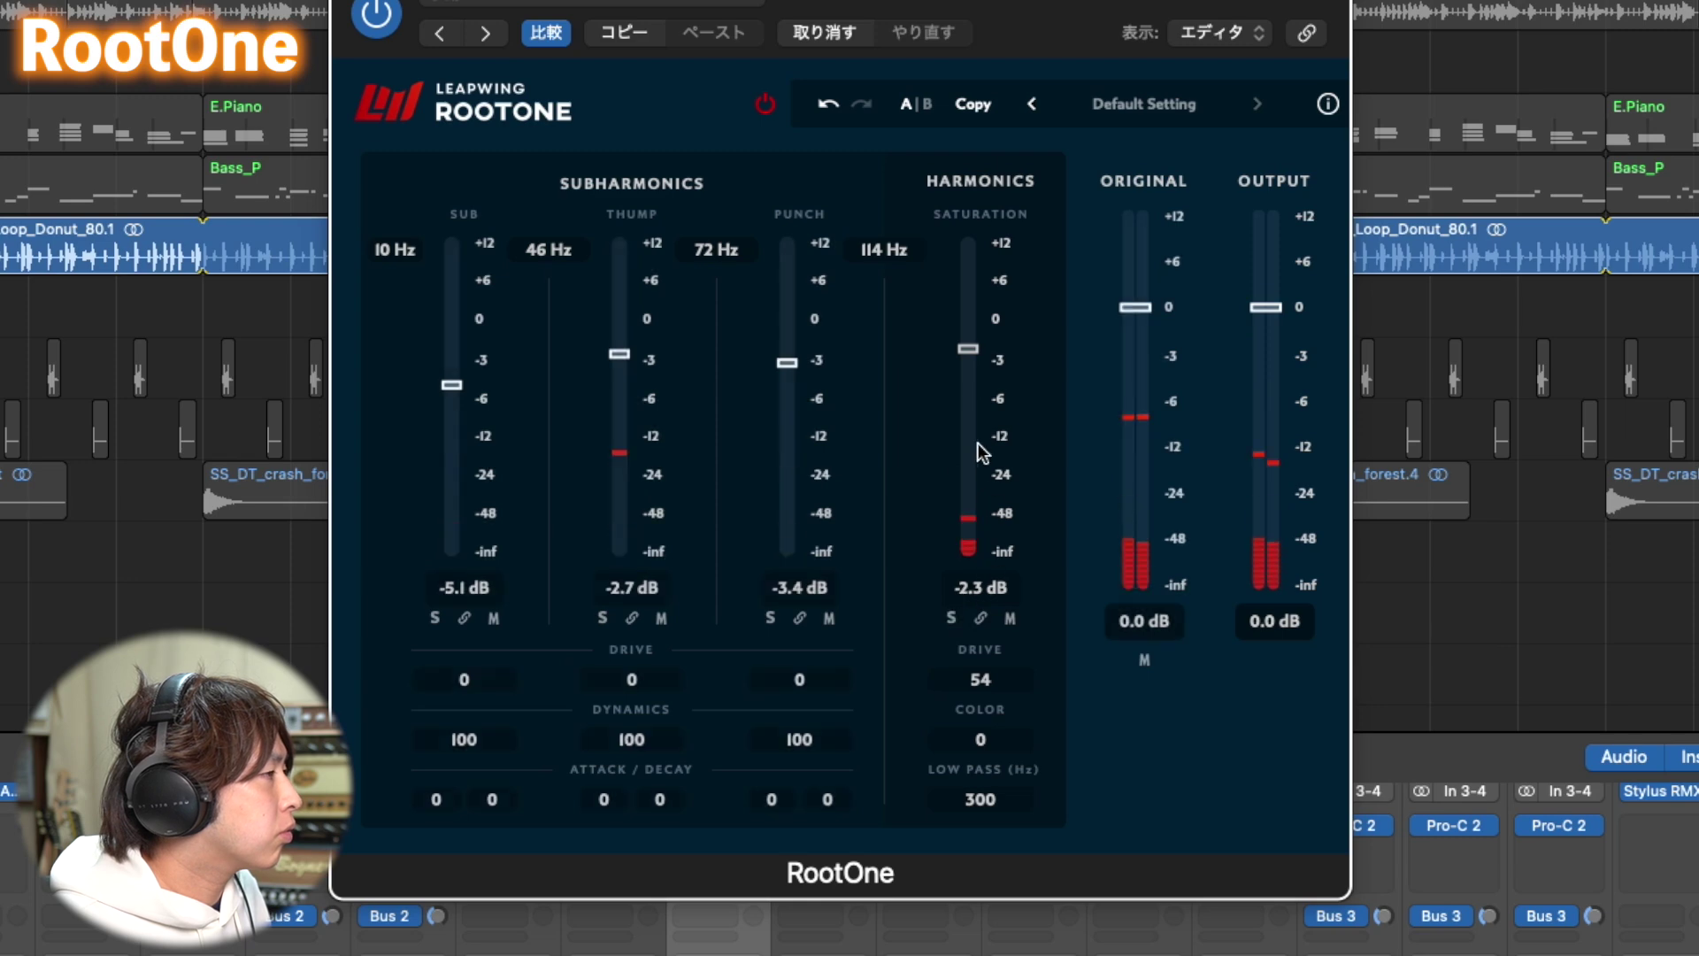
# Lower Saturation to -3.4 dB and Punch to -5.3 dB, comparing the sound with Saturation muted and unmuted
pyautogui.moveTo(958, 345); pyautogui.dragTo(959, 361)
pyautogui.moveTo(786, 363); pyautogui.dragTo(787, 389)
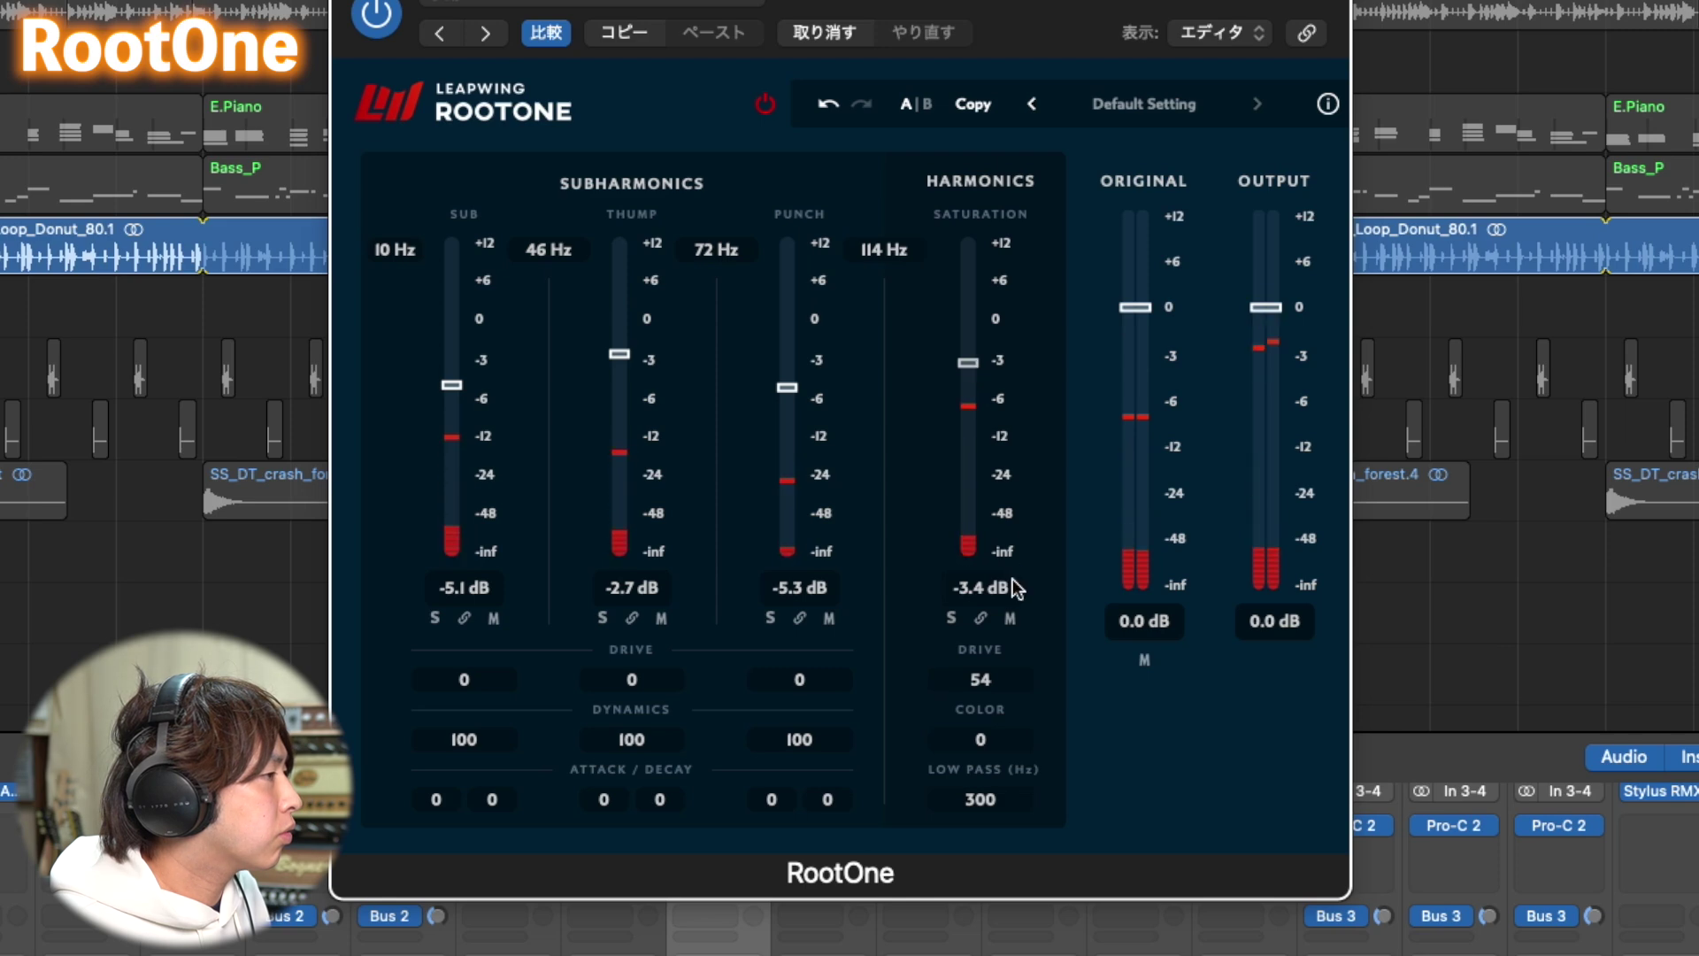
pyautogui.click(1010, 616)
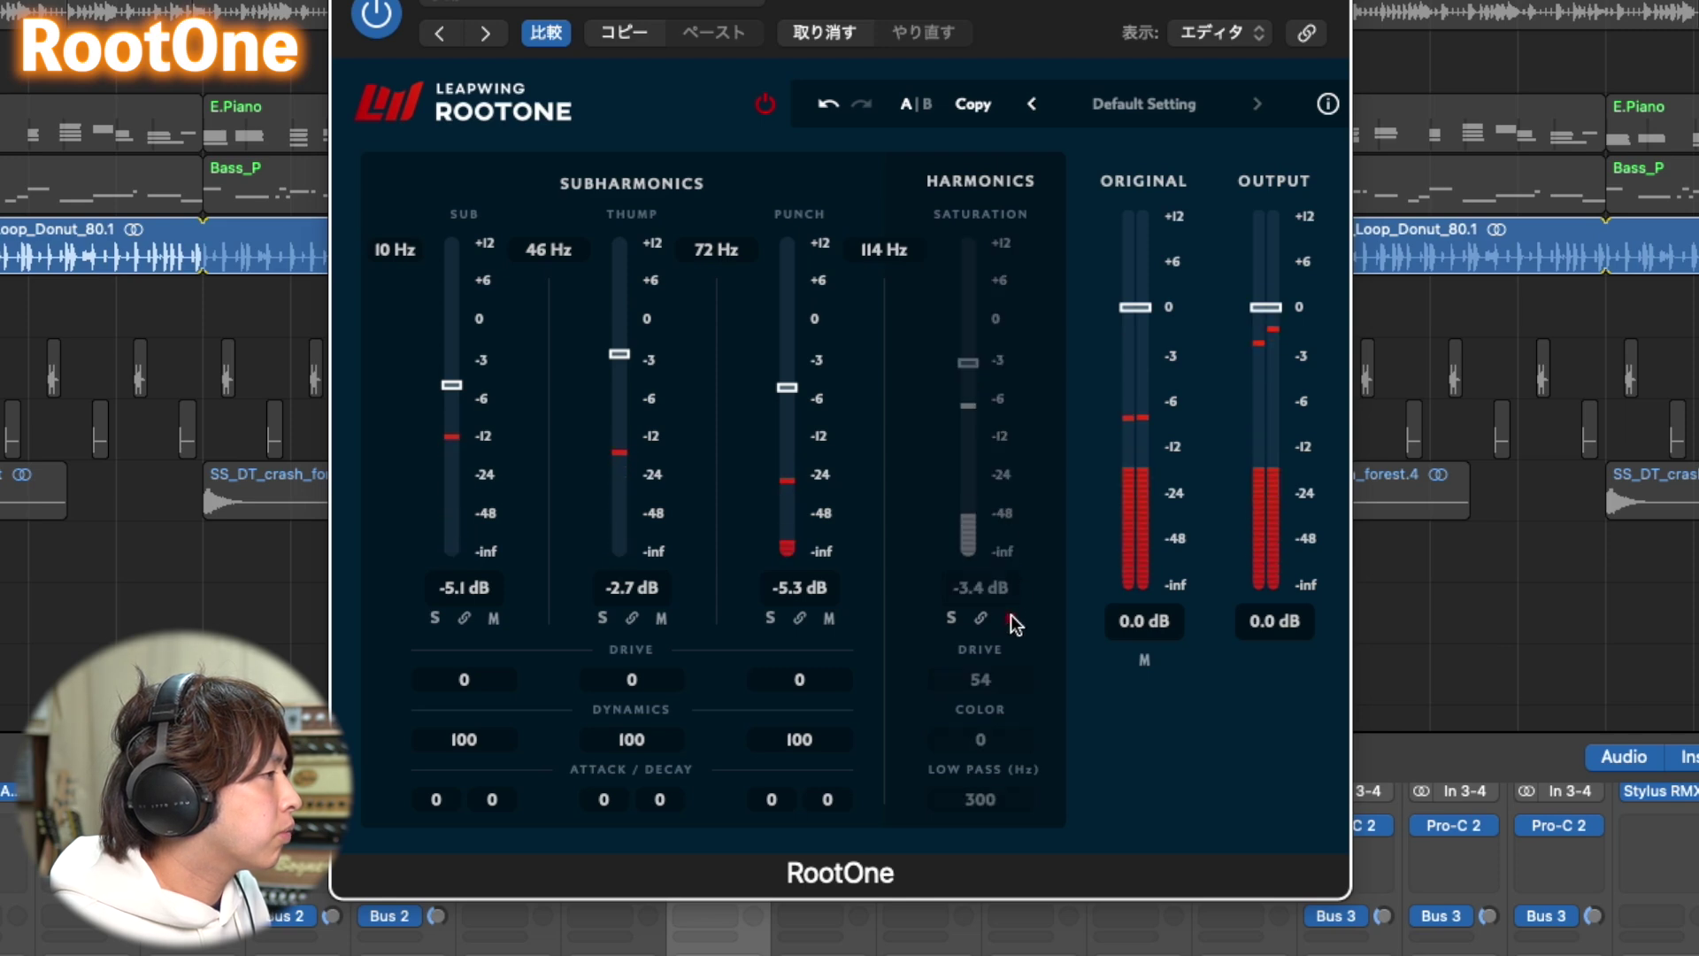
pyautogui.click(1010, 617)
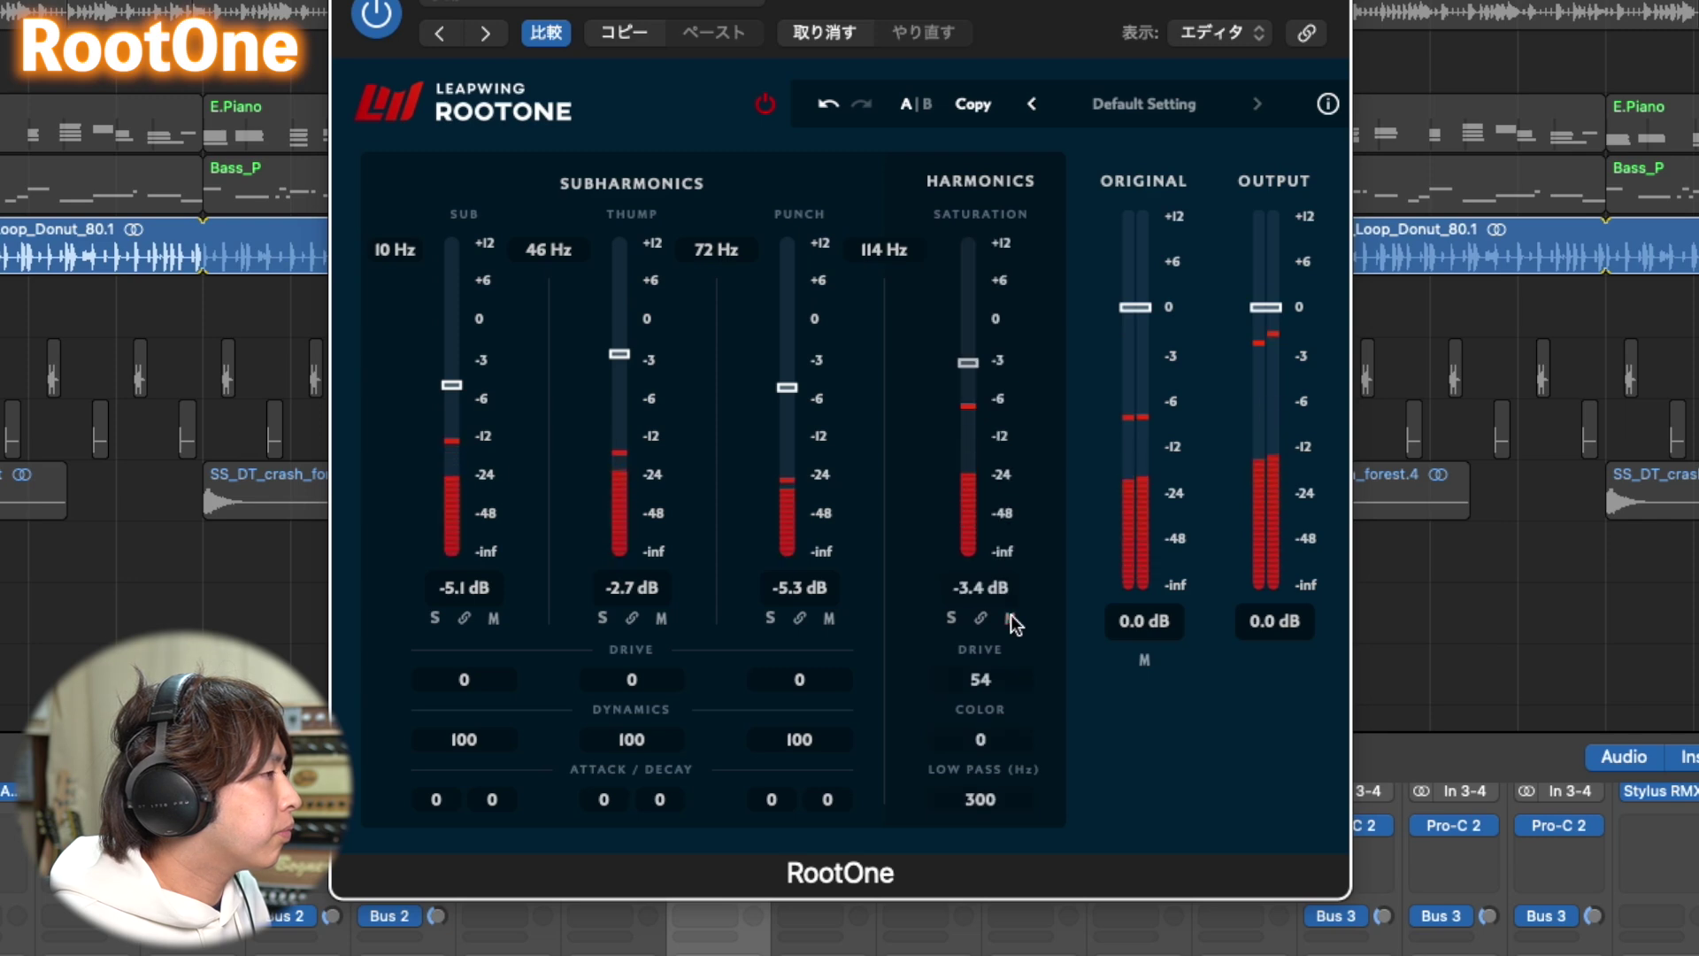
# Pull Saturation down to -Inf dB and compare RootOne bypassed and active in the full mix
pyautogui.moveTo(965, 370); pyautogui.dragTo(989, 715)
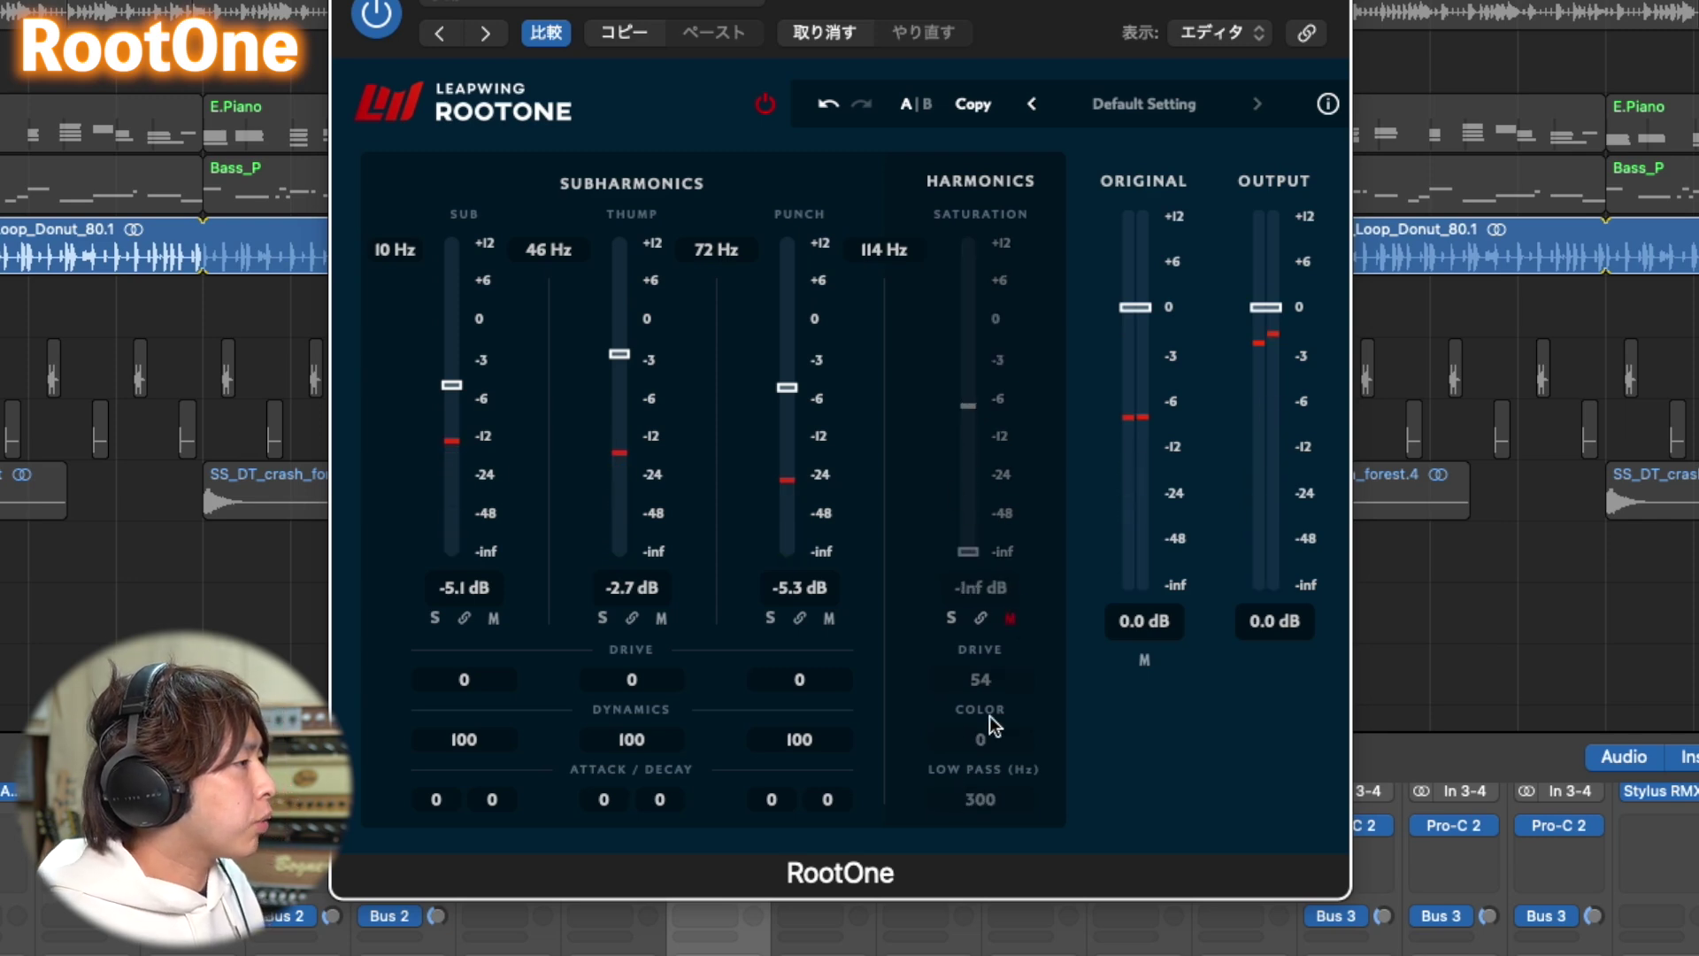
pyautogui.click(1010, 618)
pyautogui.click(764, 106)
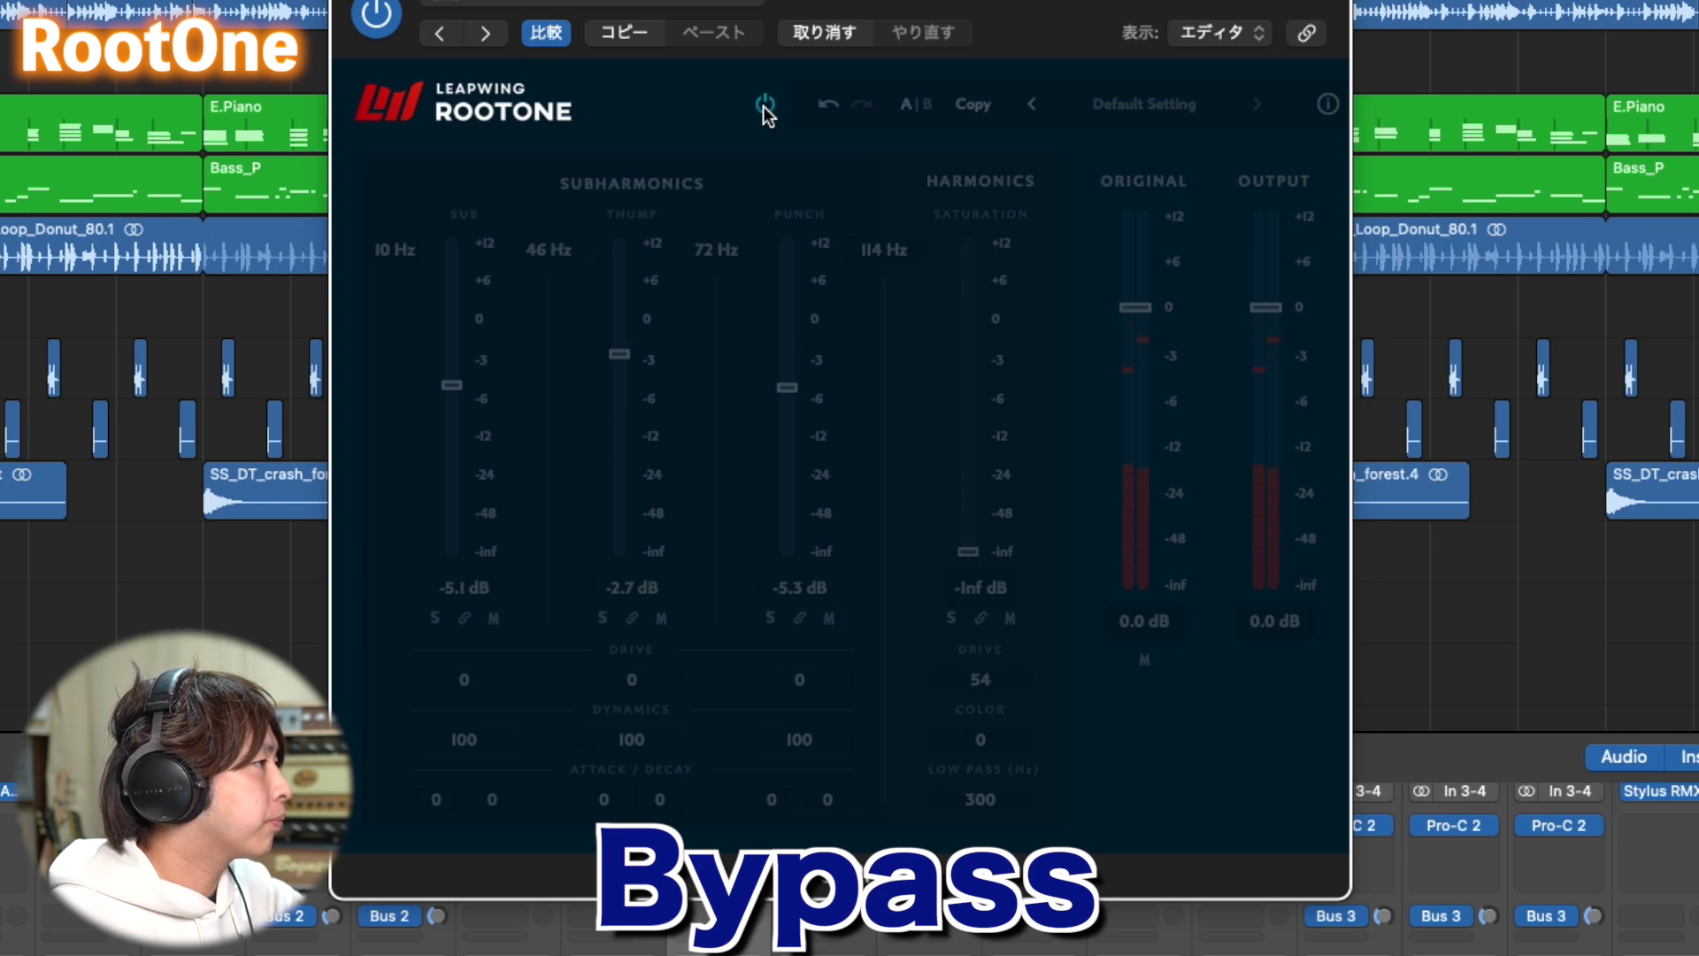
pyautogui.click(764, 105)
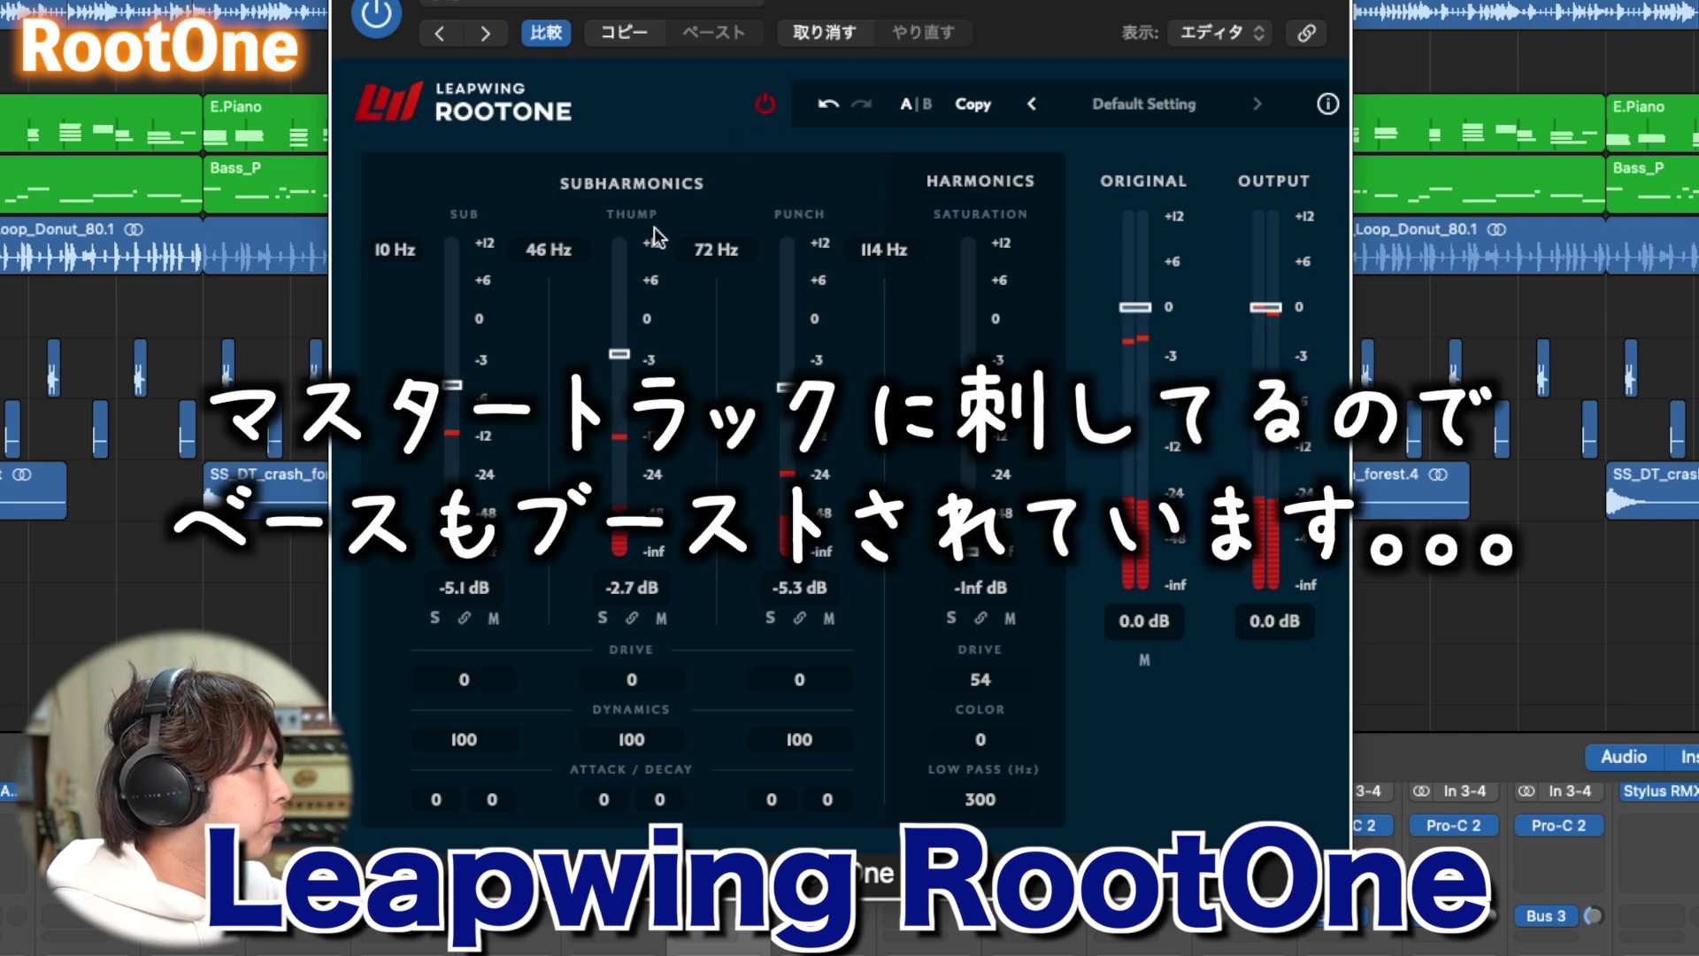
# Reduce RootOne's Sub level to -28.7 dB and Thump to about -7.4 dB while the full mix plays
pyautogui.moveTo(445, 405); pyautogui.dragTo(452, 473)
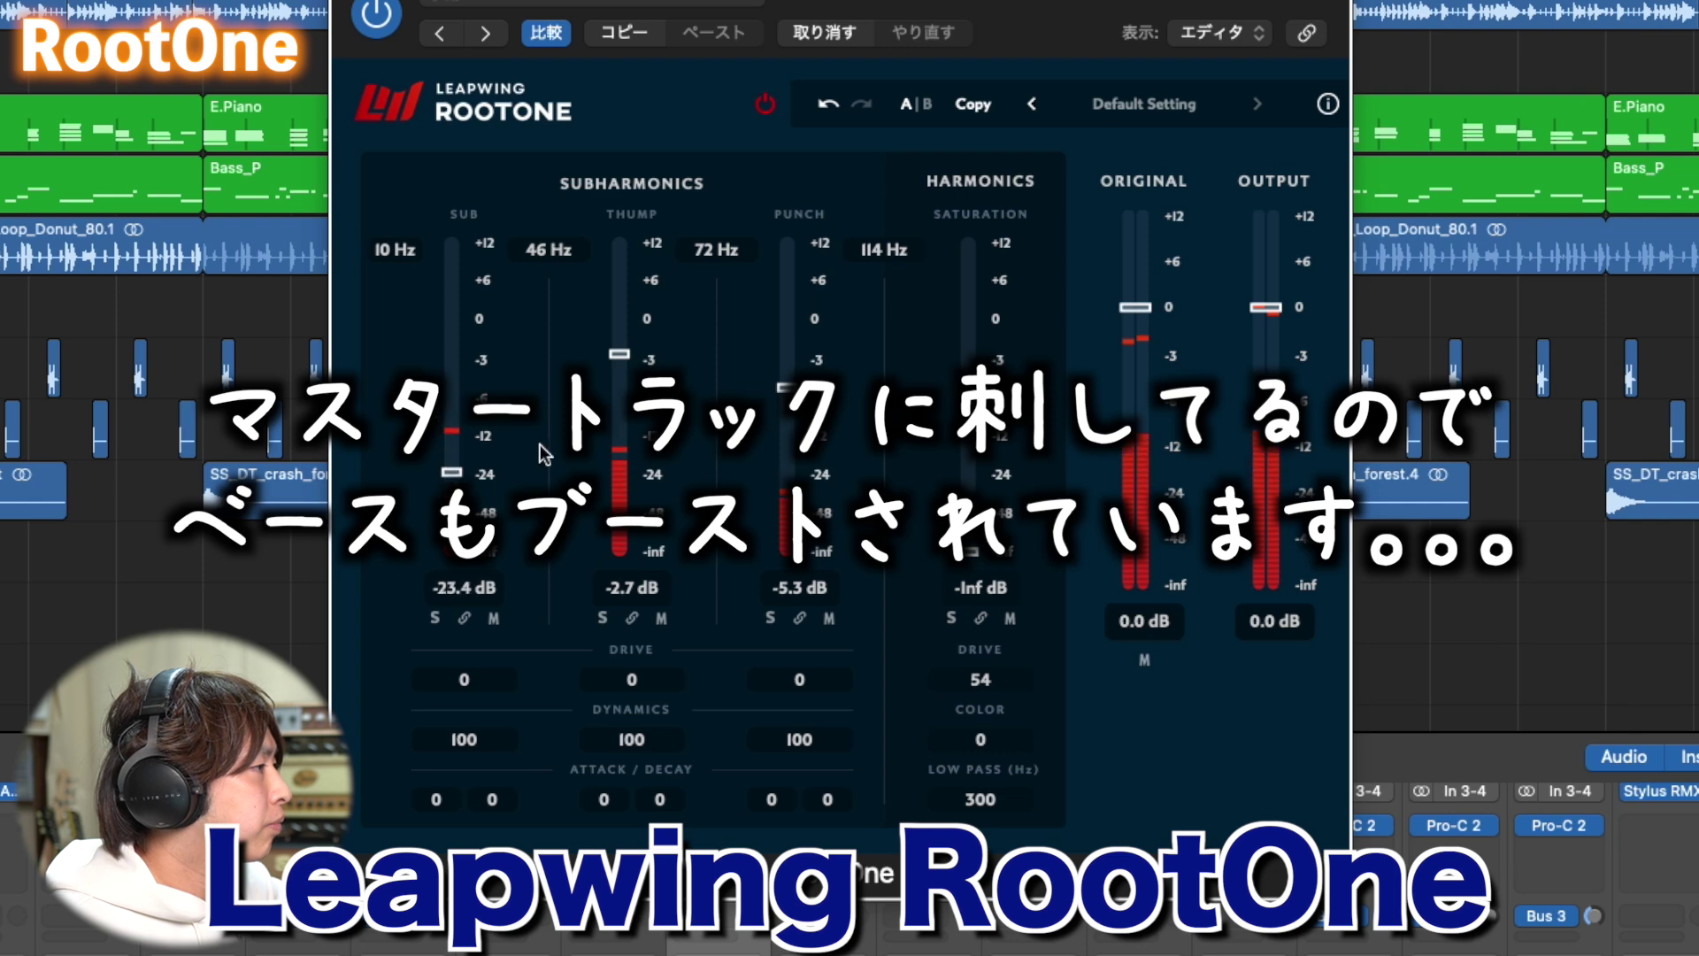
pyautogui.moveTo(627, 359); pyautogui.dragTo(622, 394)
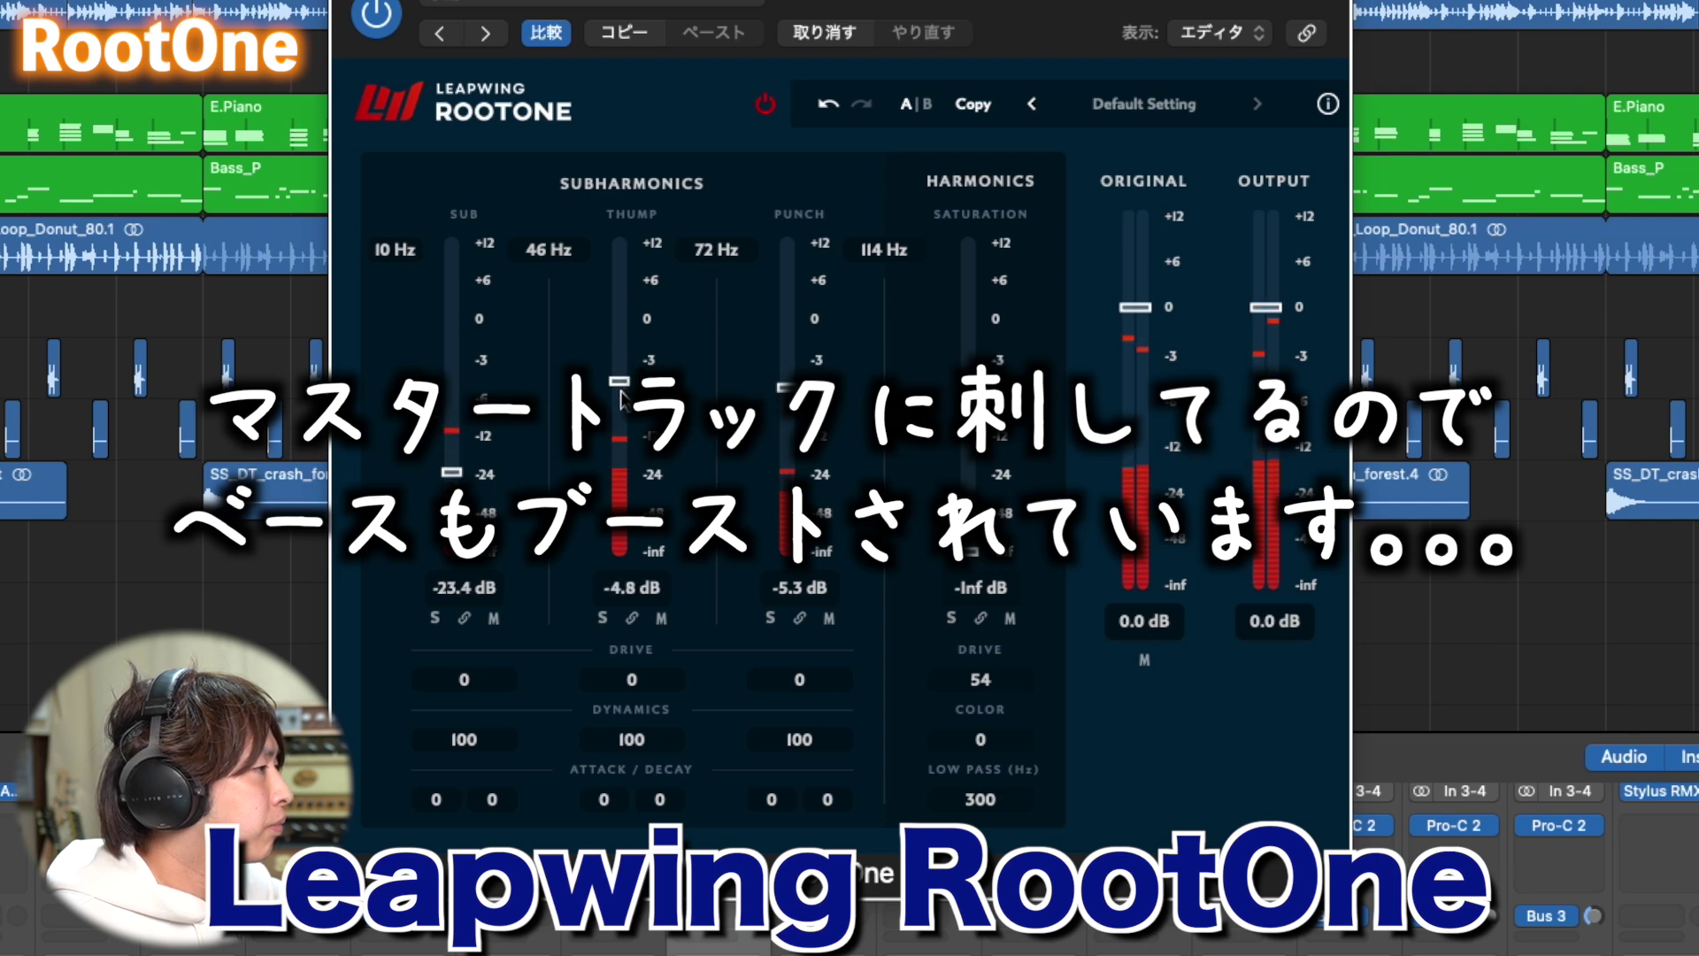
pyautogui.moveTo(452, 473); pyautogui.dragTo(453, 482)
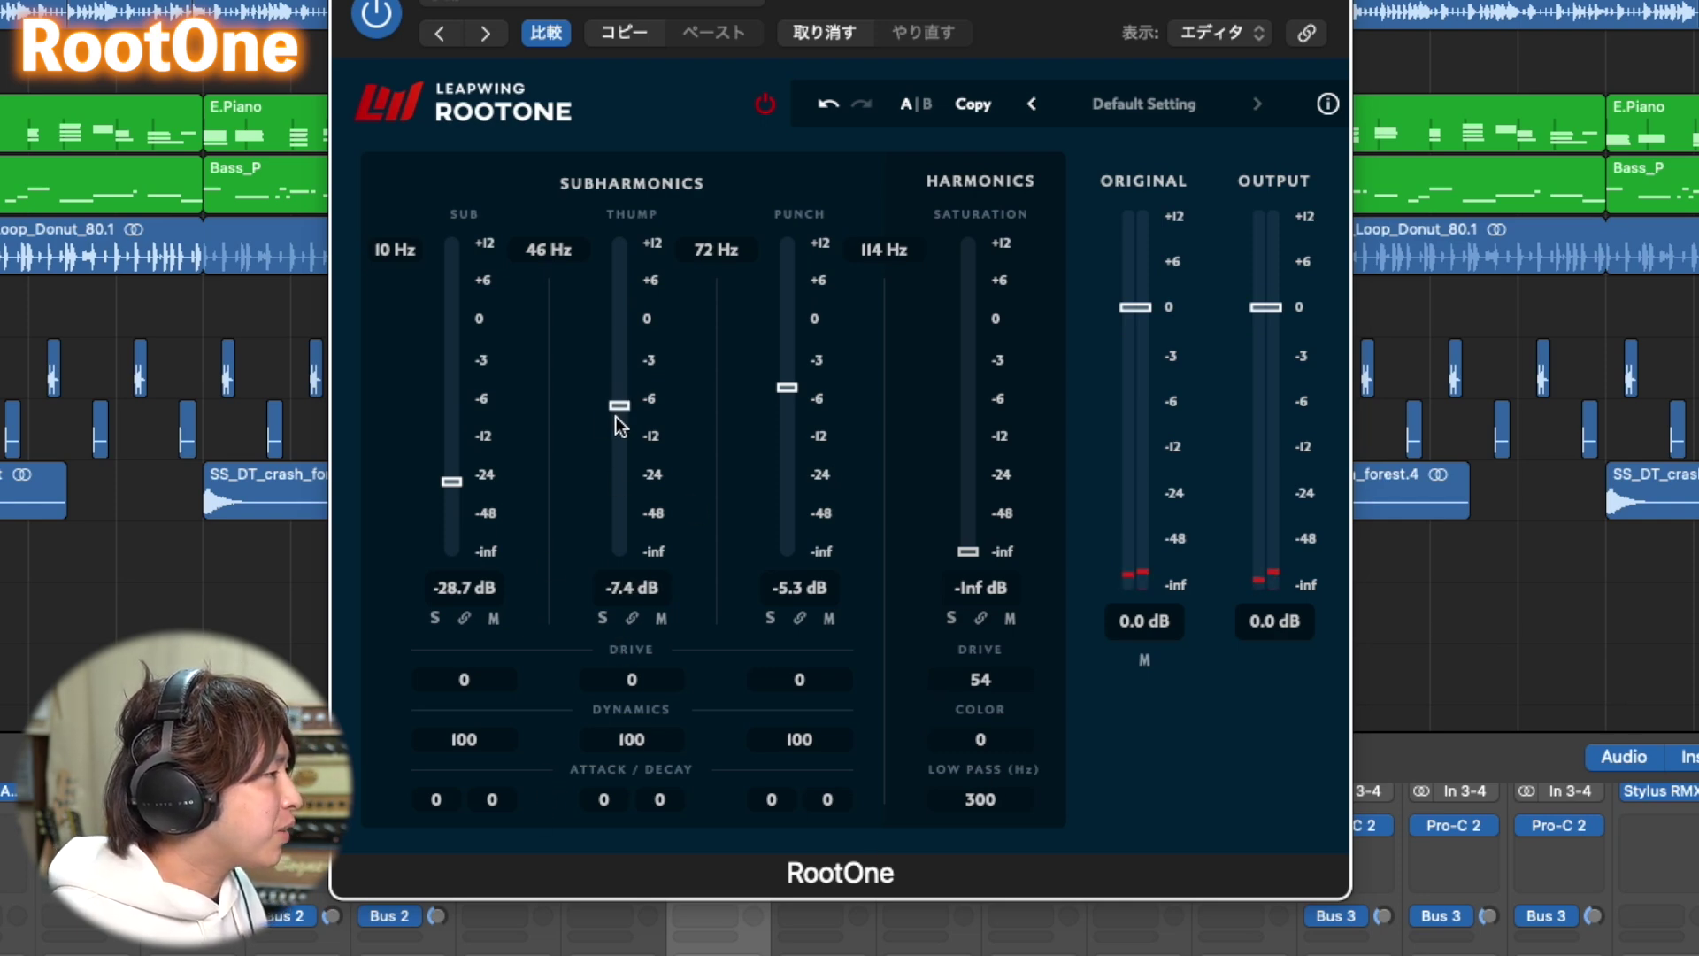
pyautogui.moveTo(618, 421); pyautogui.dragTo(619, 423)
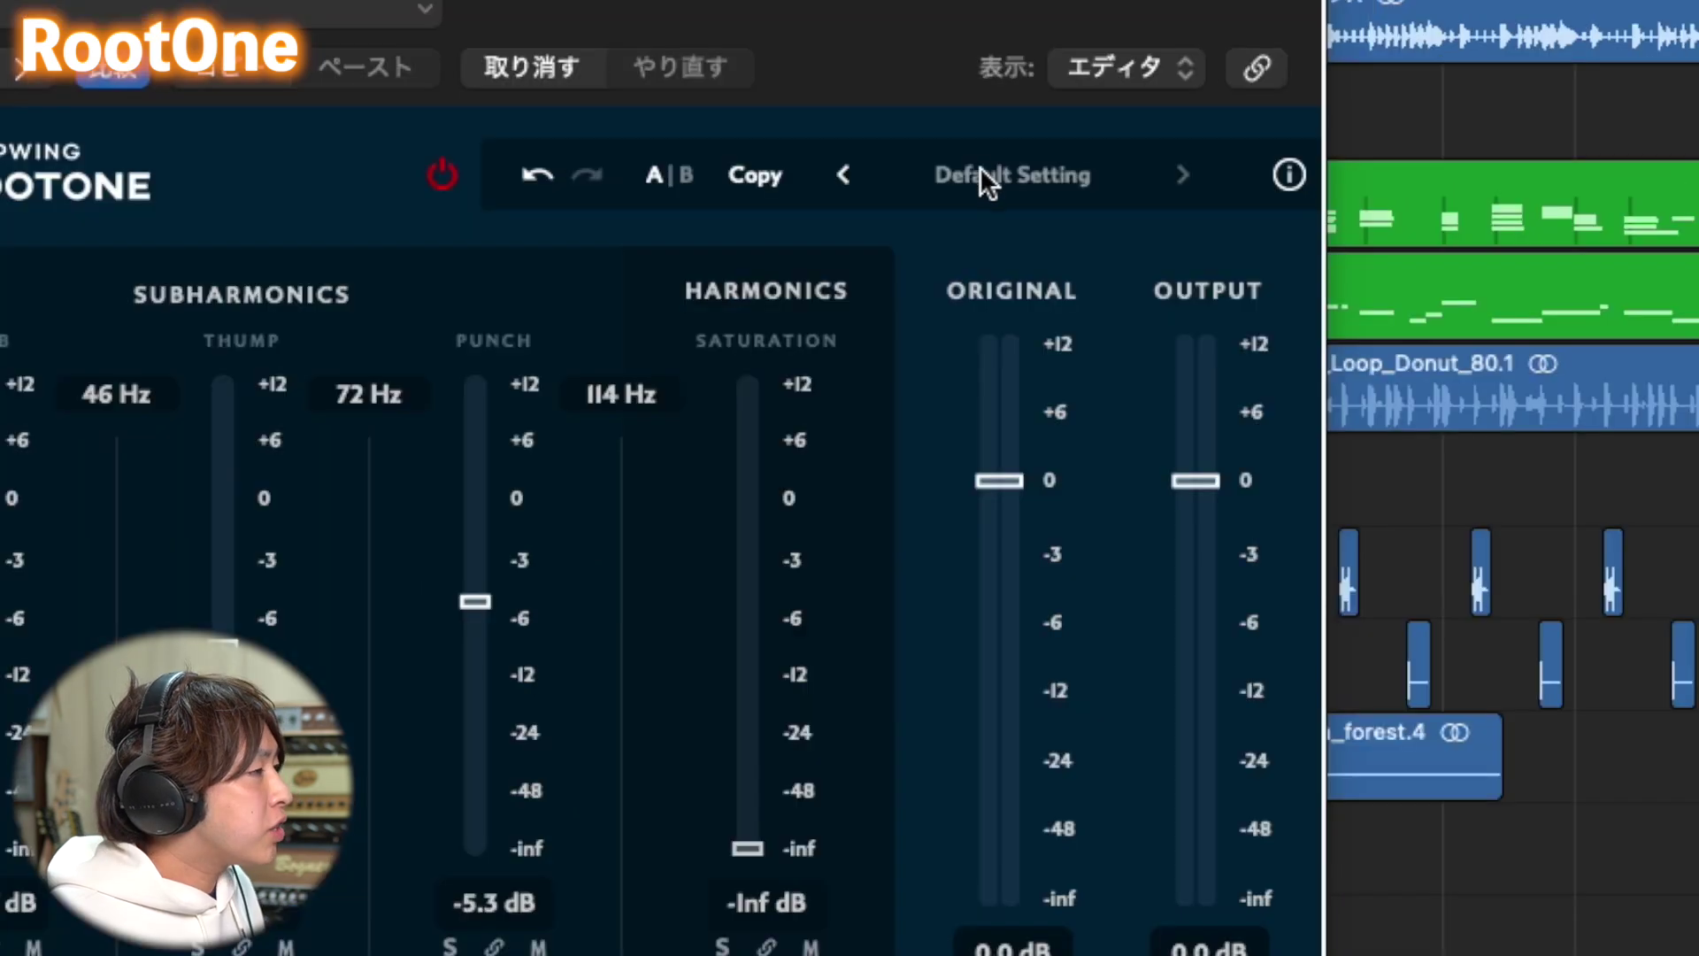
# Browse RootOne's factory preset categories, including Bass, Drums, Melodic and Mix - Master, without loading a preset
pyautogui.click(1136, 103)
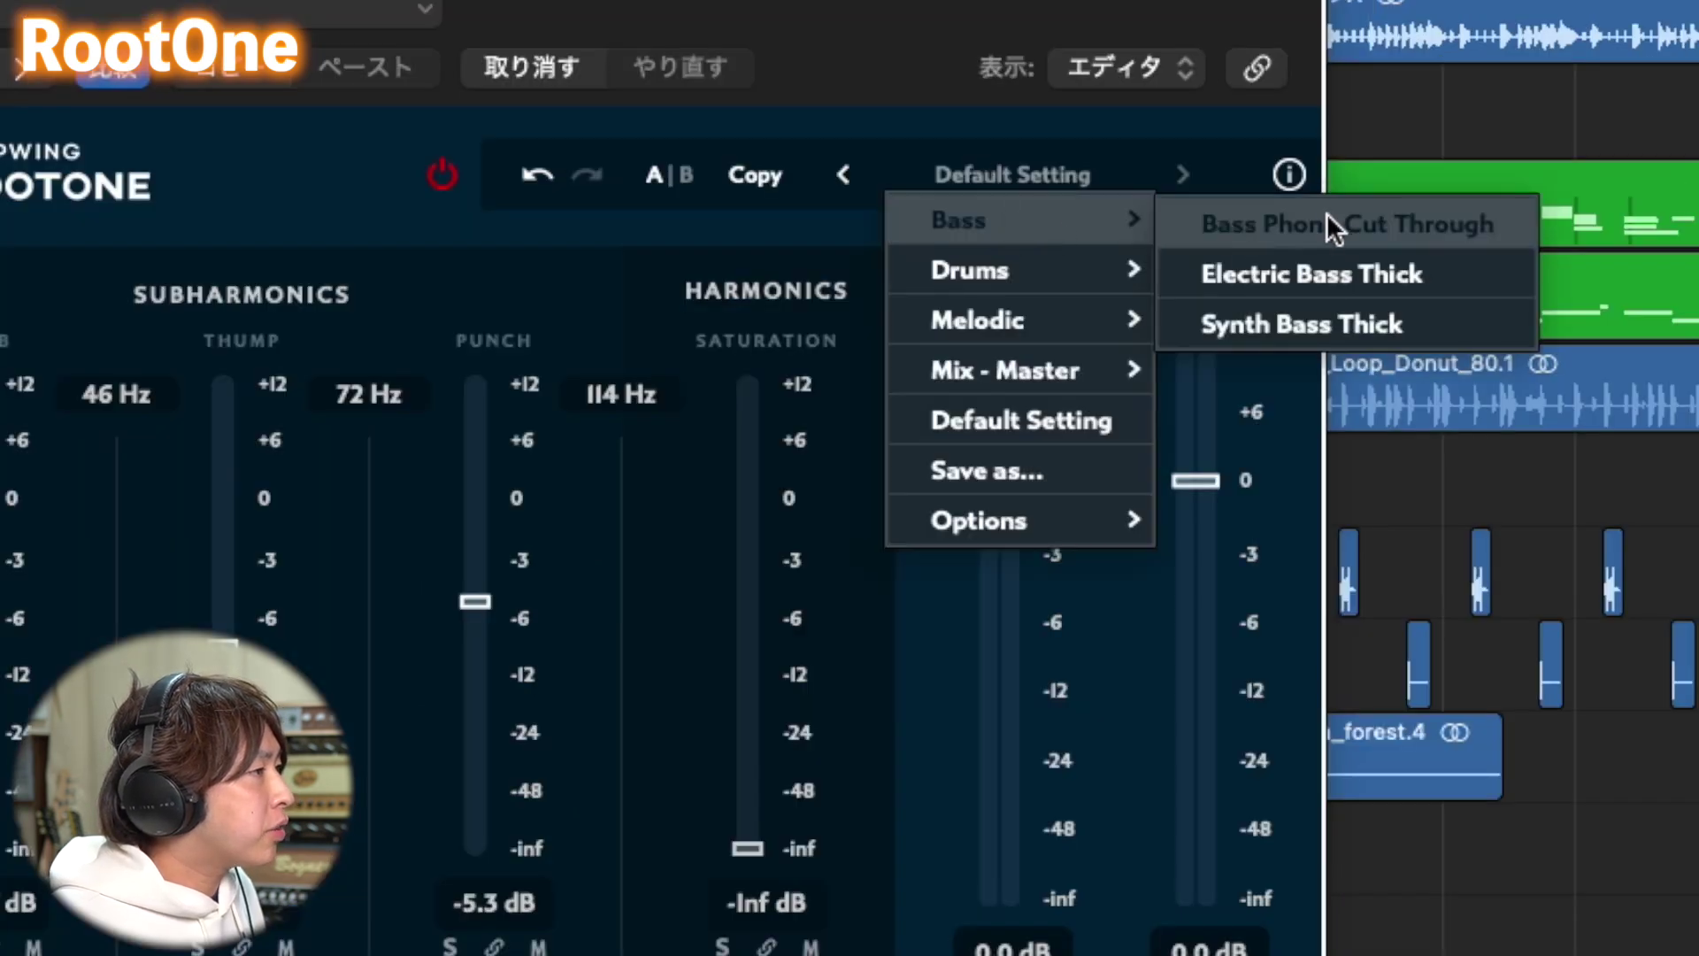
pyautogui.moveTo(1117, 271)
pyautogui.moveTo(1035, 319)
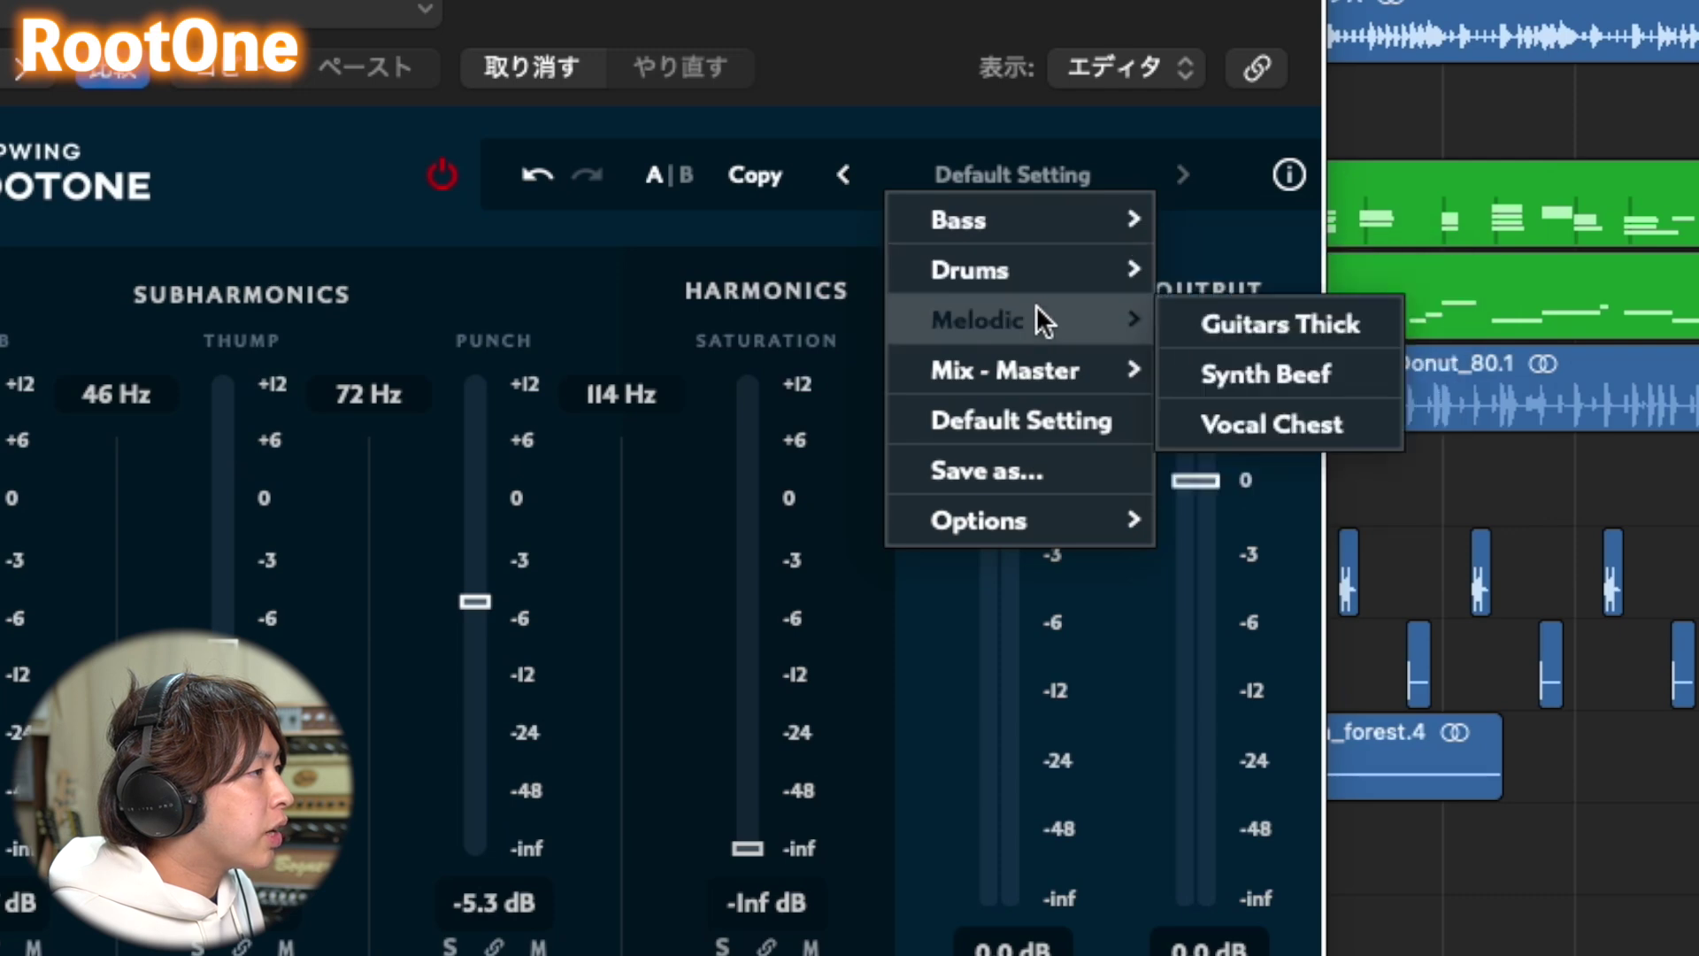
pyautogui.moveTo(1127, 385)
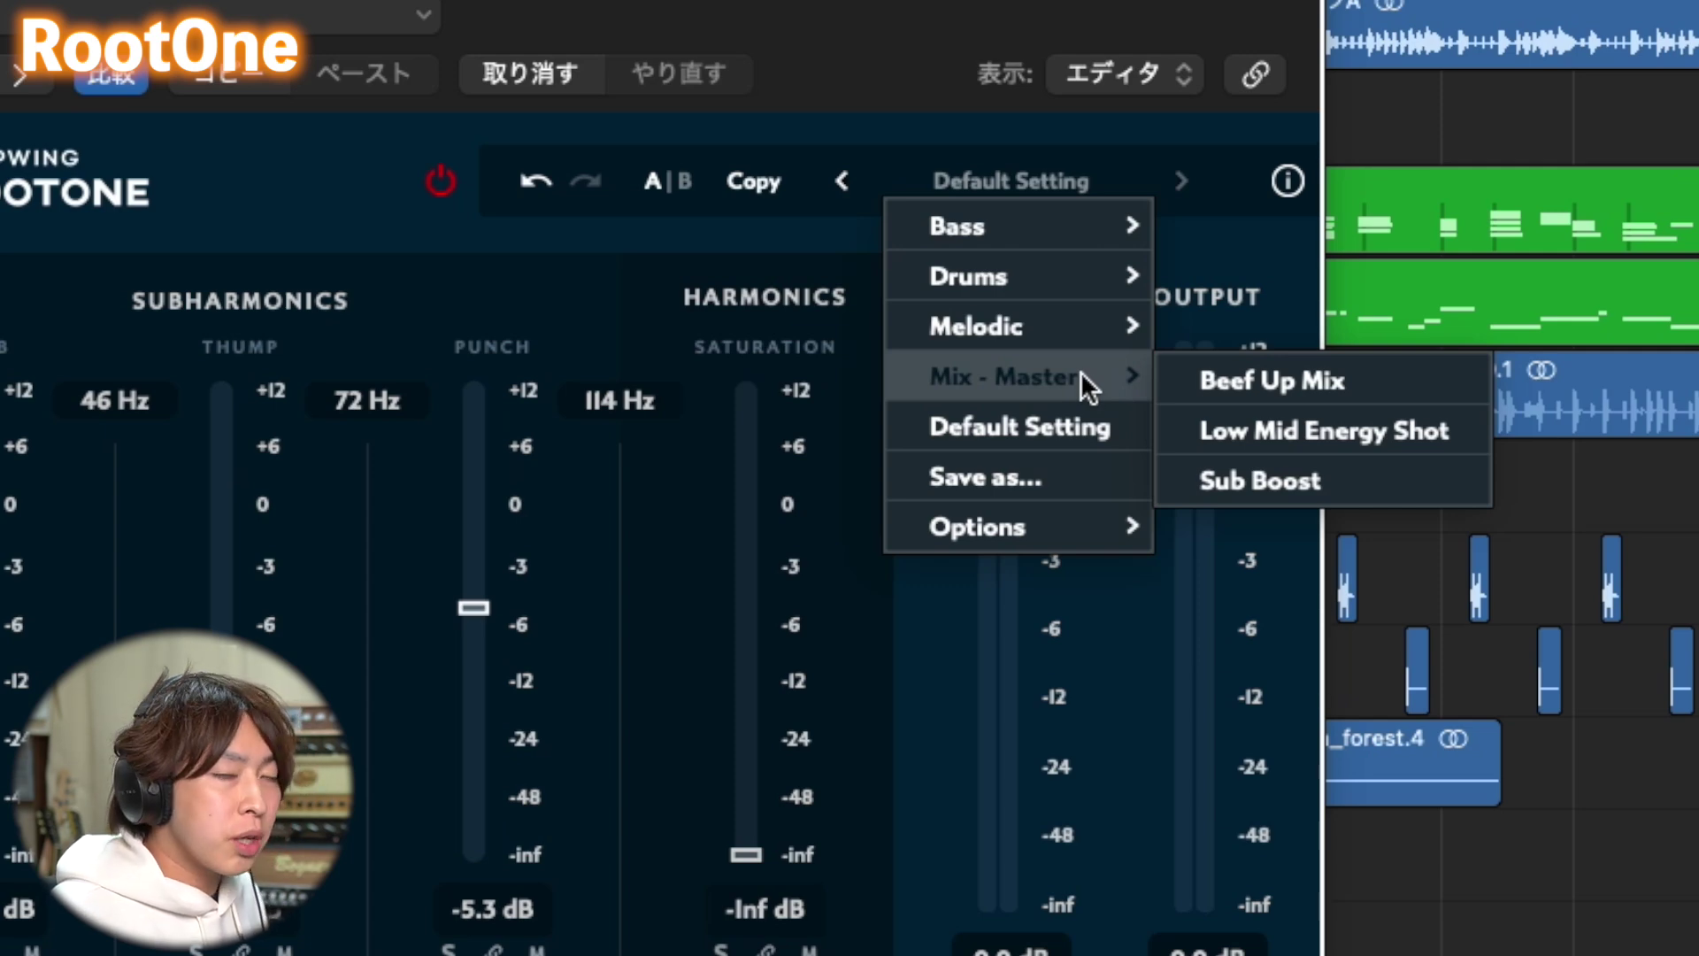
pyautogui.click(868, 30)
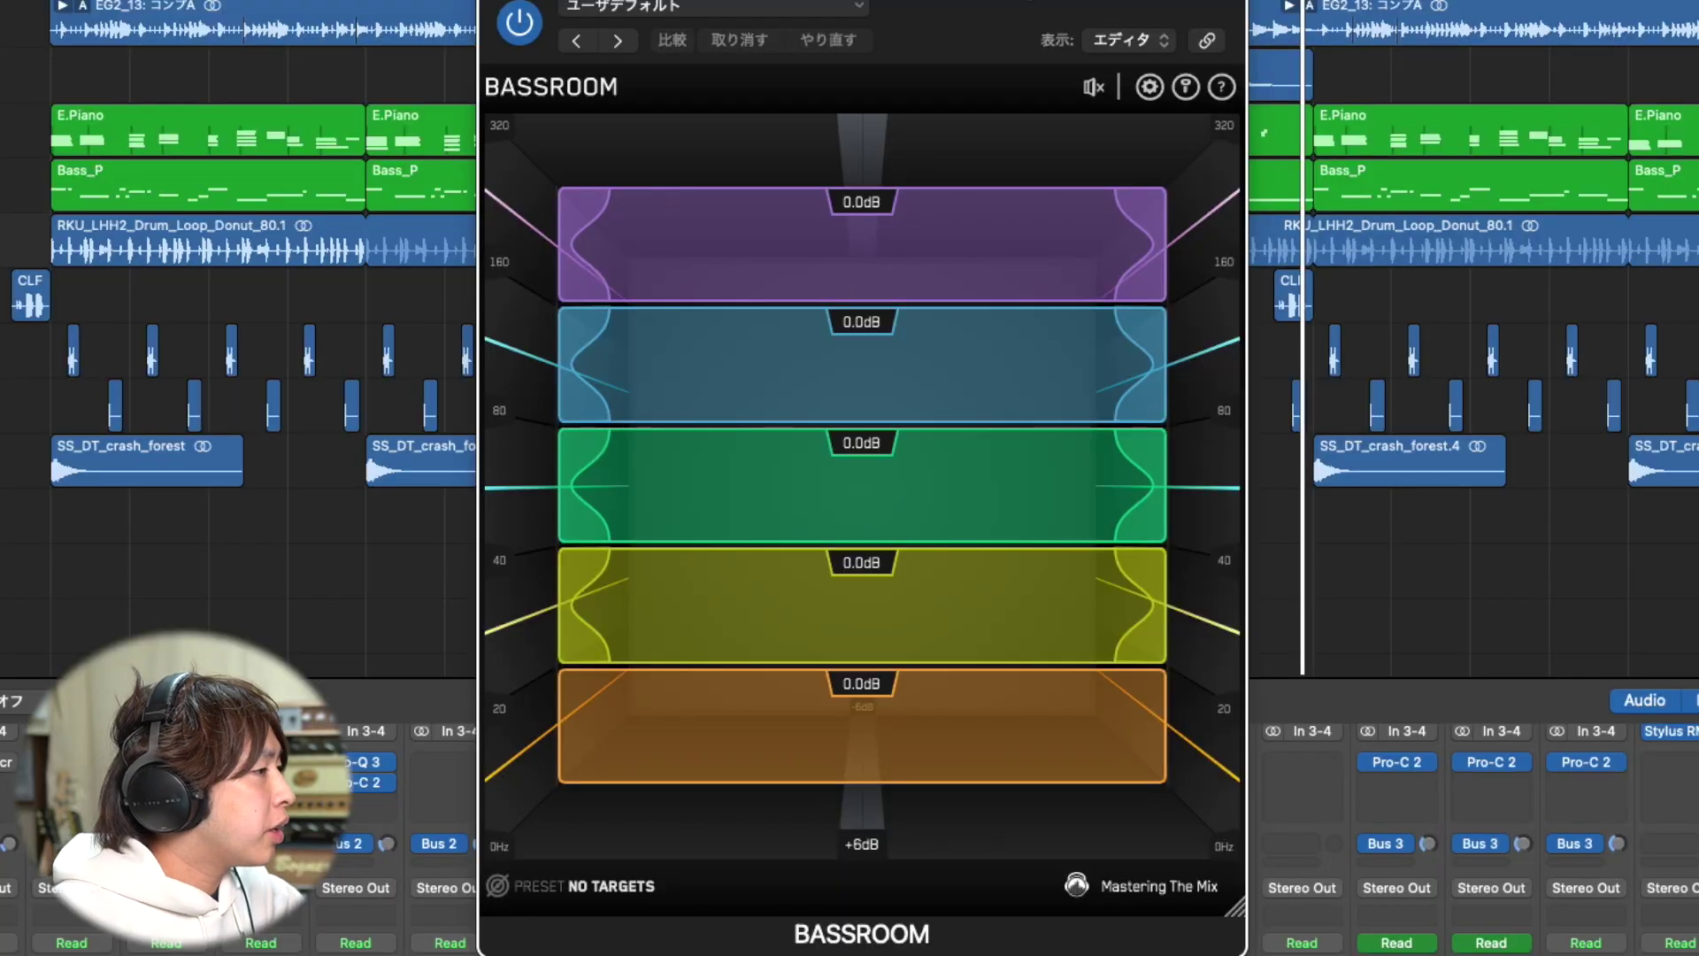
# Try cutting BASSROOM's 160–320 Hz band to -6.0 dB, and return it to 0.0 dB
pyautogui.press('space')
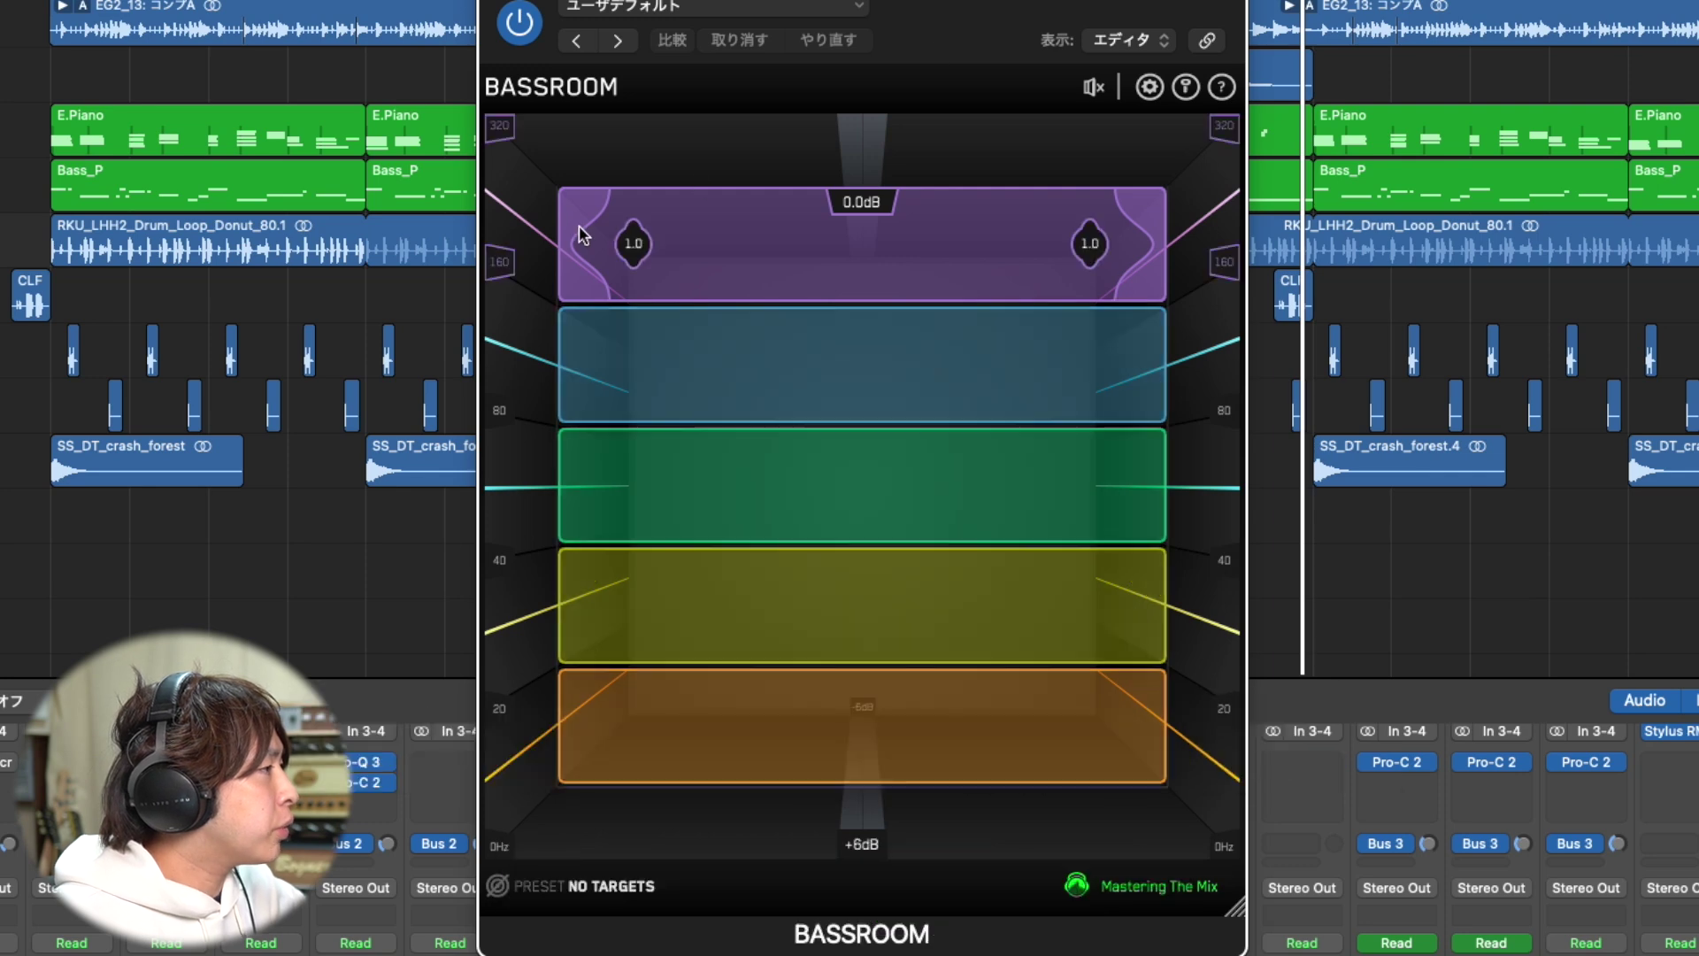
pyautogui.moveTo(668, 254)
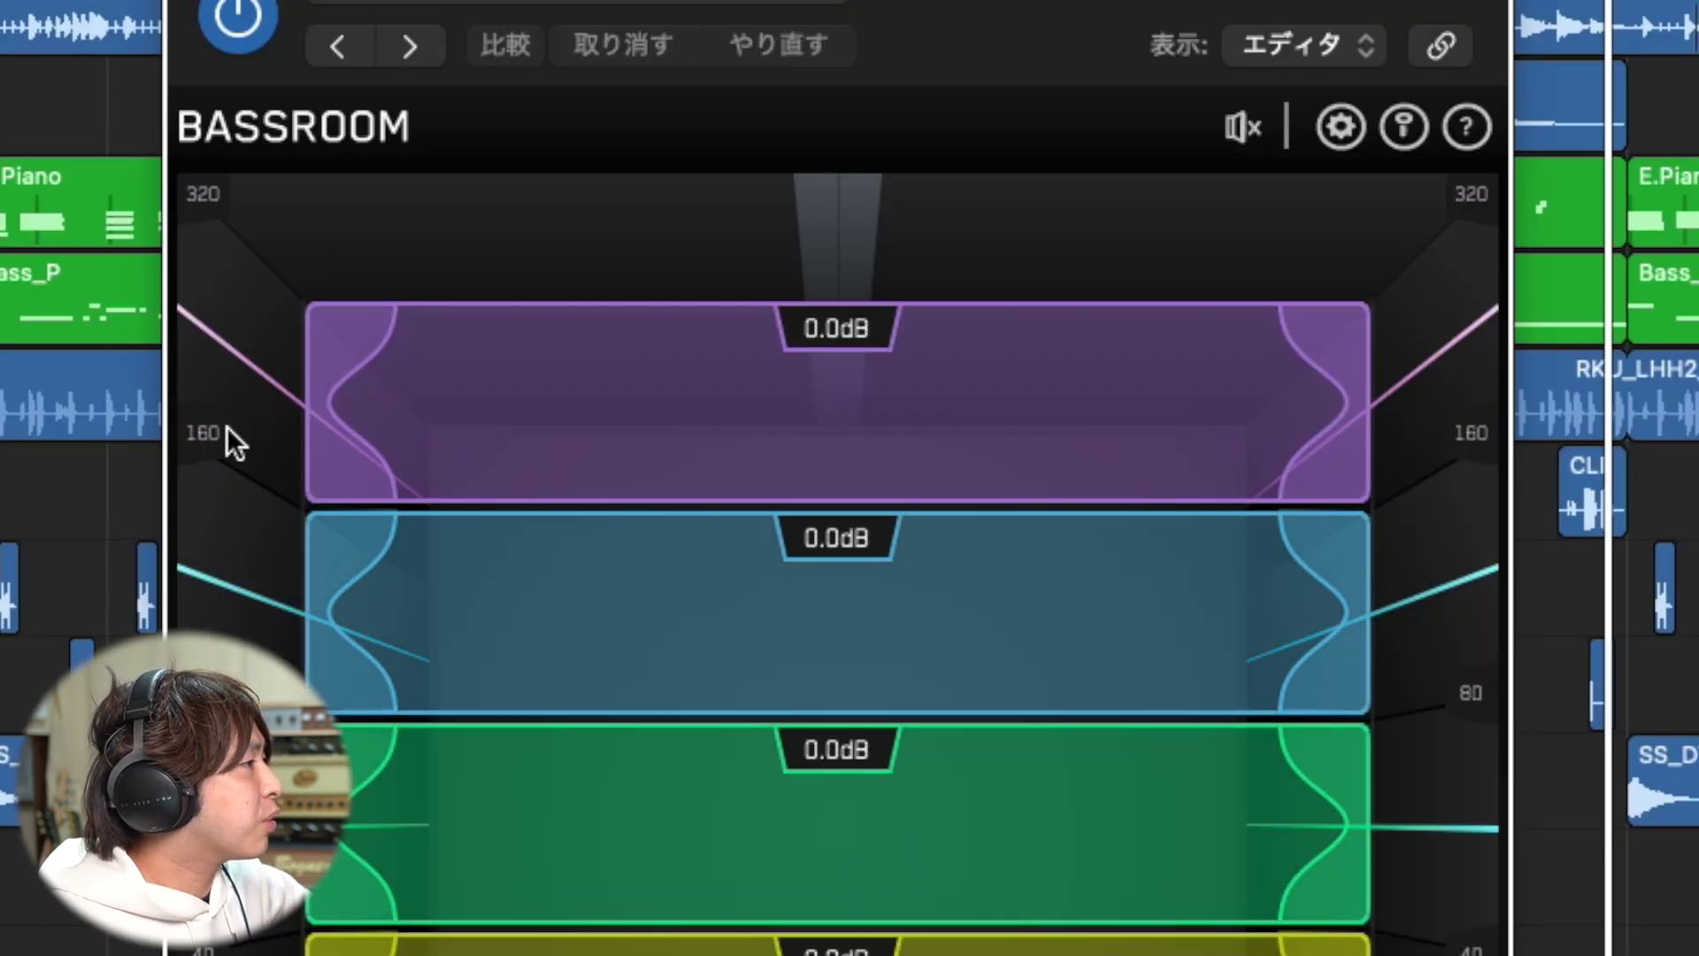
pyautogui.moveTo(651, 406); pyautogui.dragTo(703, 115)
pyautogui.moveTo(687, 252); pyautogui.dragTo(671, 655)
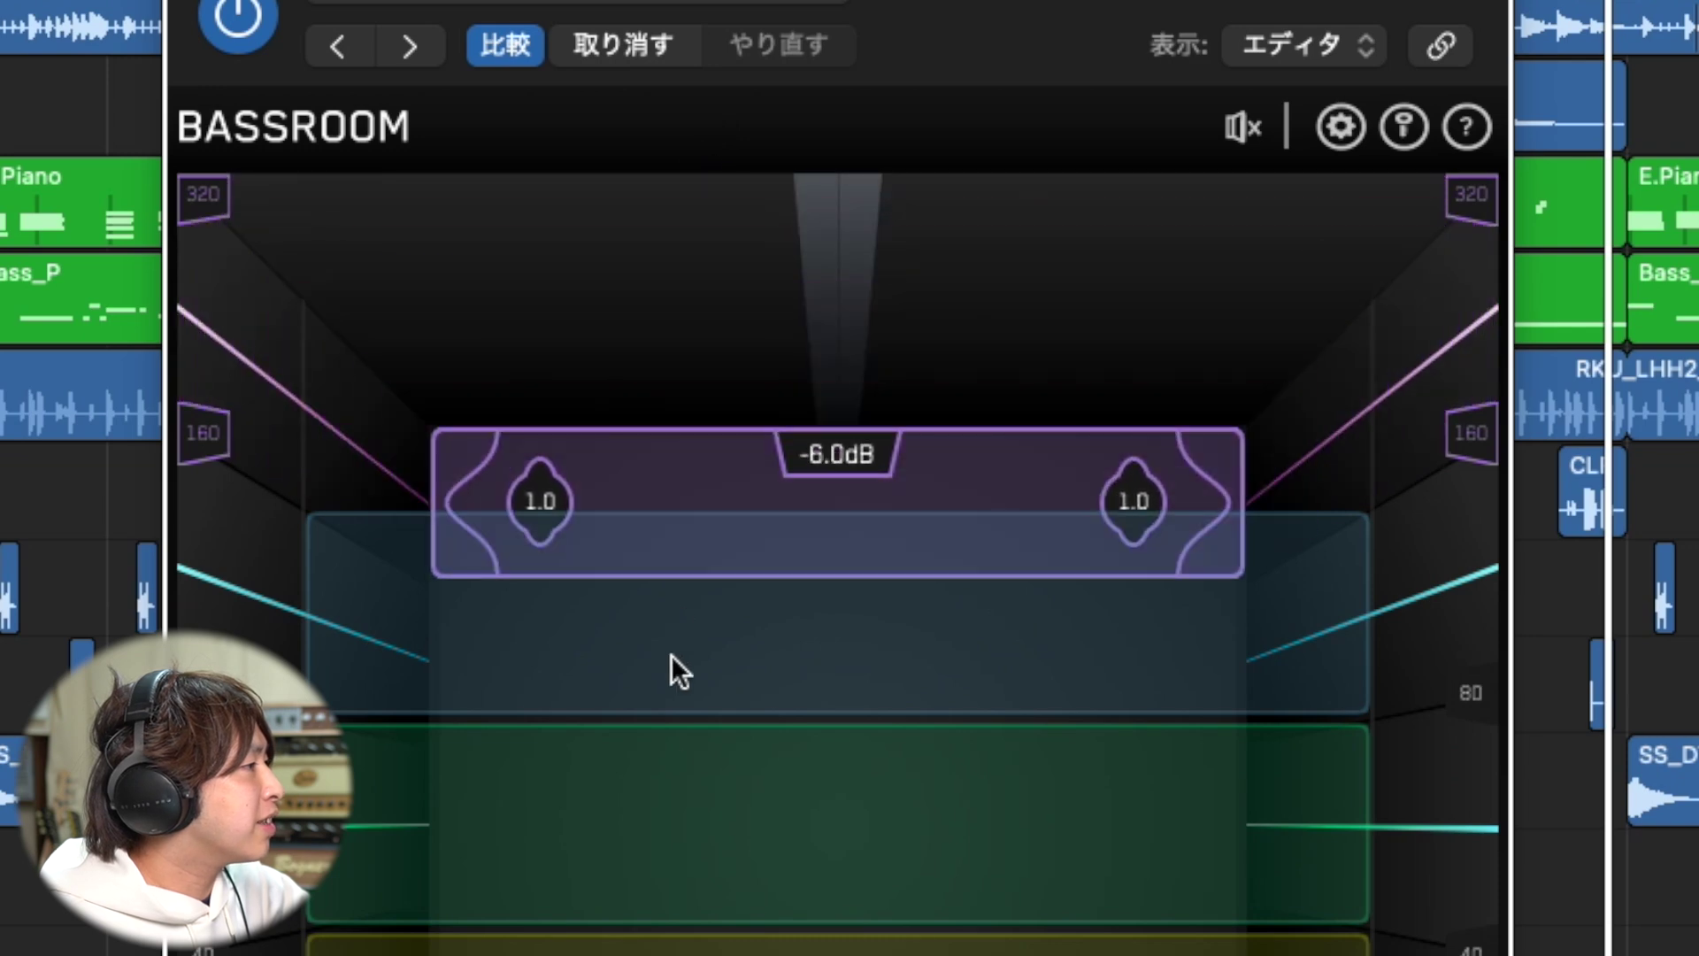
pyautogui.moveTo(667, 747); pyautogui.dragTo(799, 619)
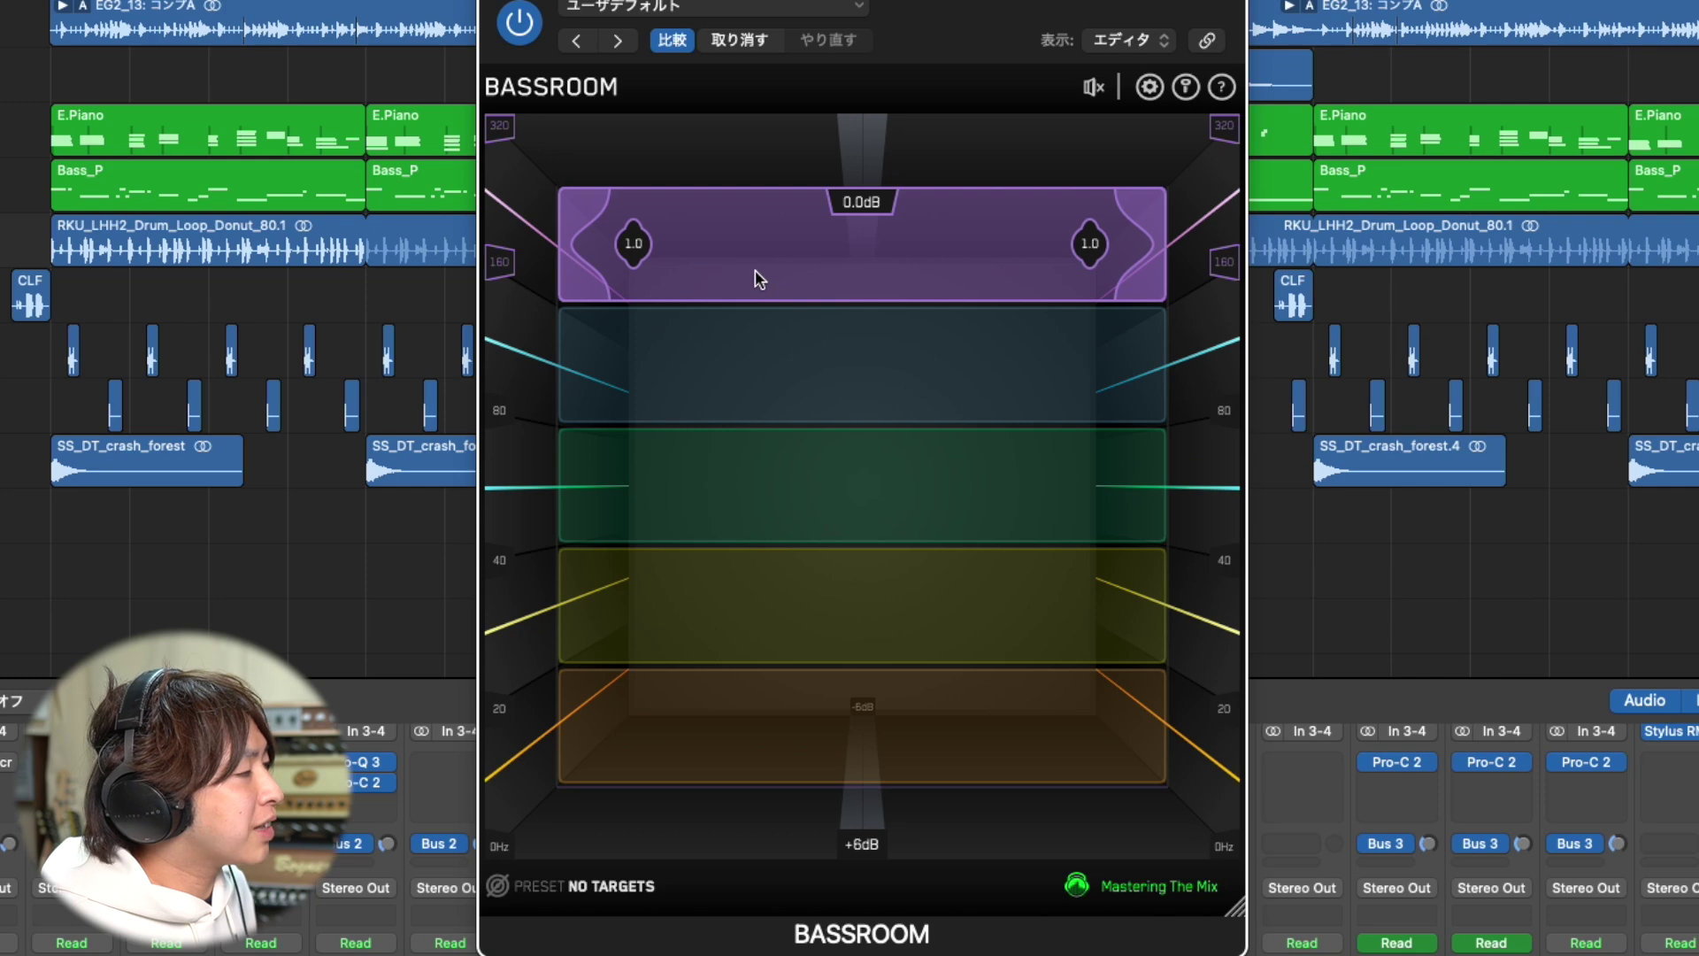
pyautogui.moveTo(1132, 257); pyautogui.dragTo(1080, 261)
# Examine BASSROOM's lower frequency bands between 20 and 160 Hz one after another
pyautogui.click(776, 398)
pyautogui.click(770, 460)
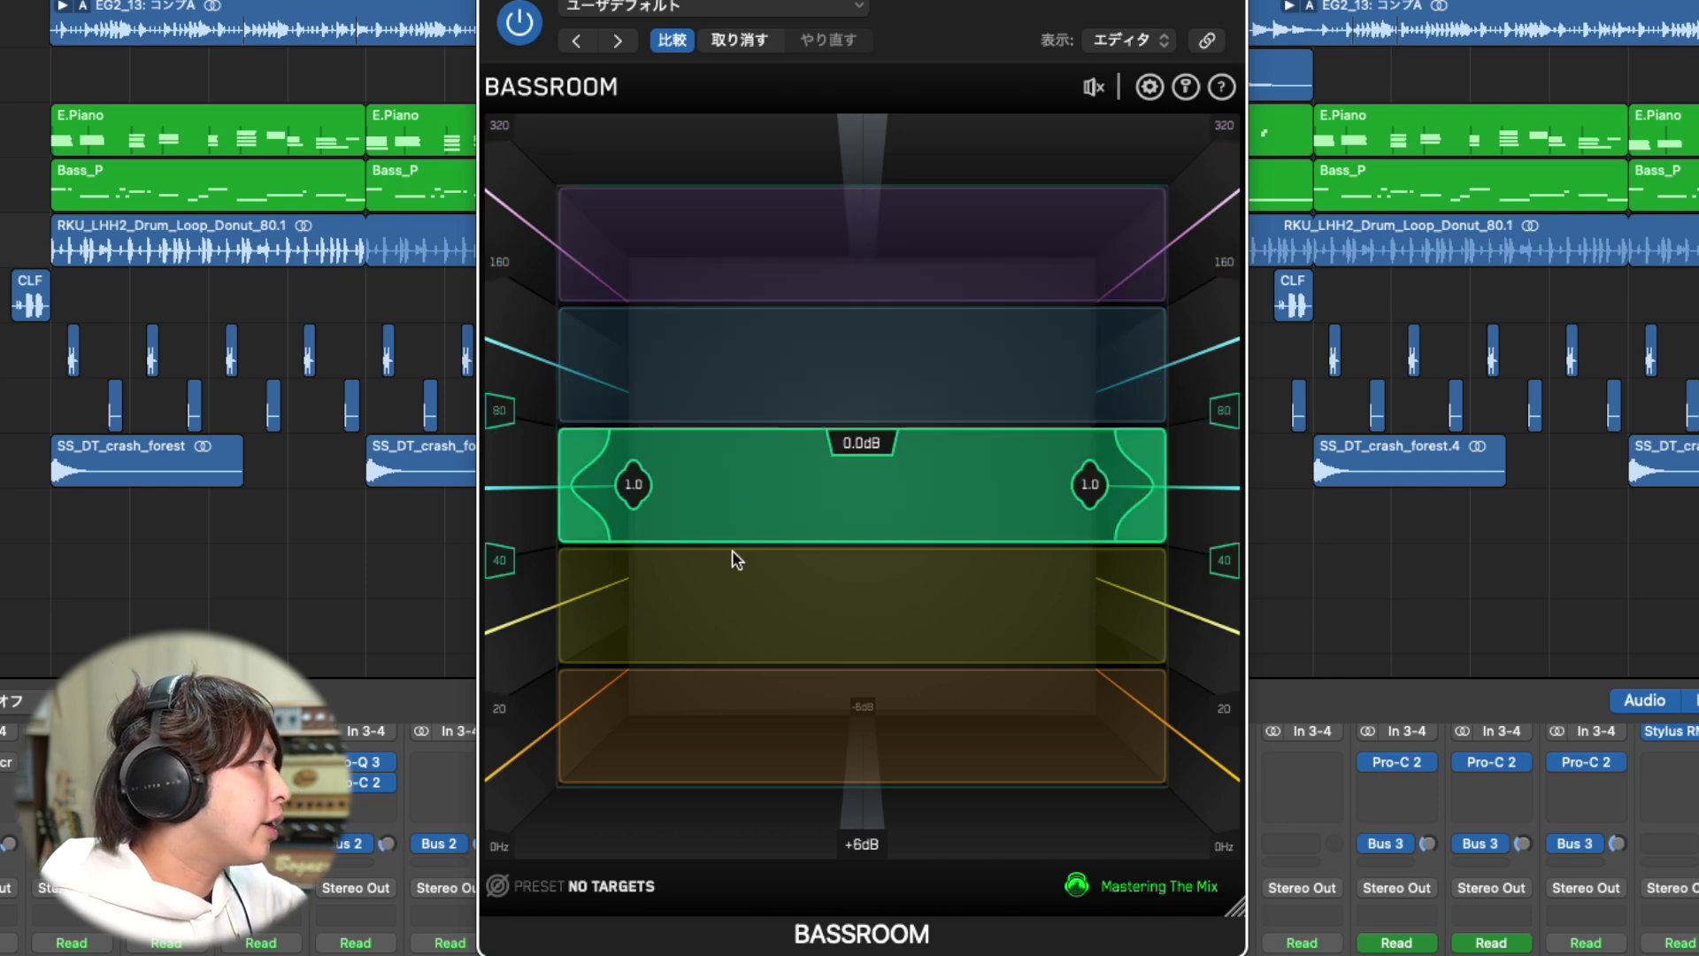
pyautogui.click(731, 589)
pyautogui.click(745, 531)
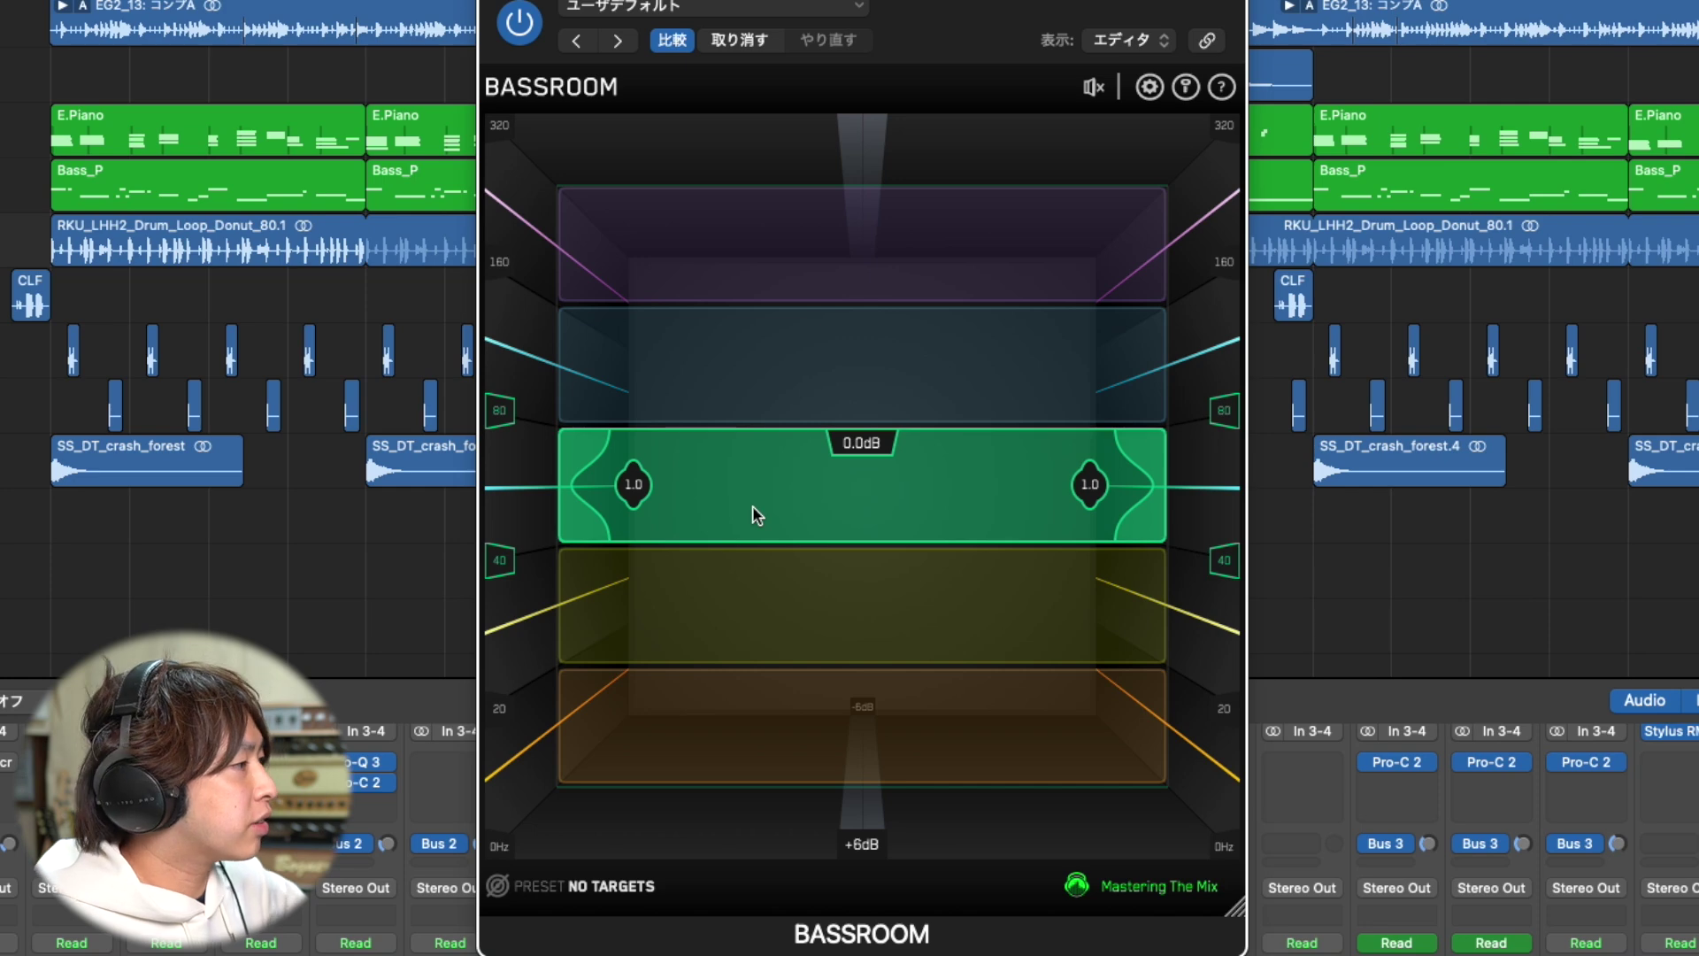
pyautogui.press('super+a')
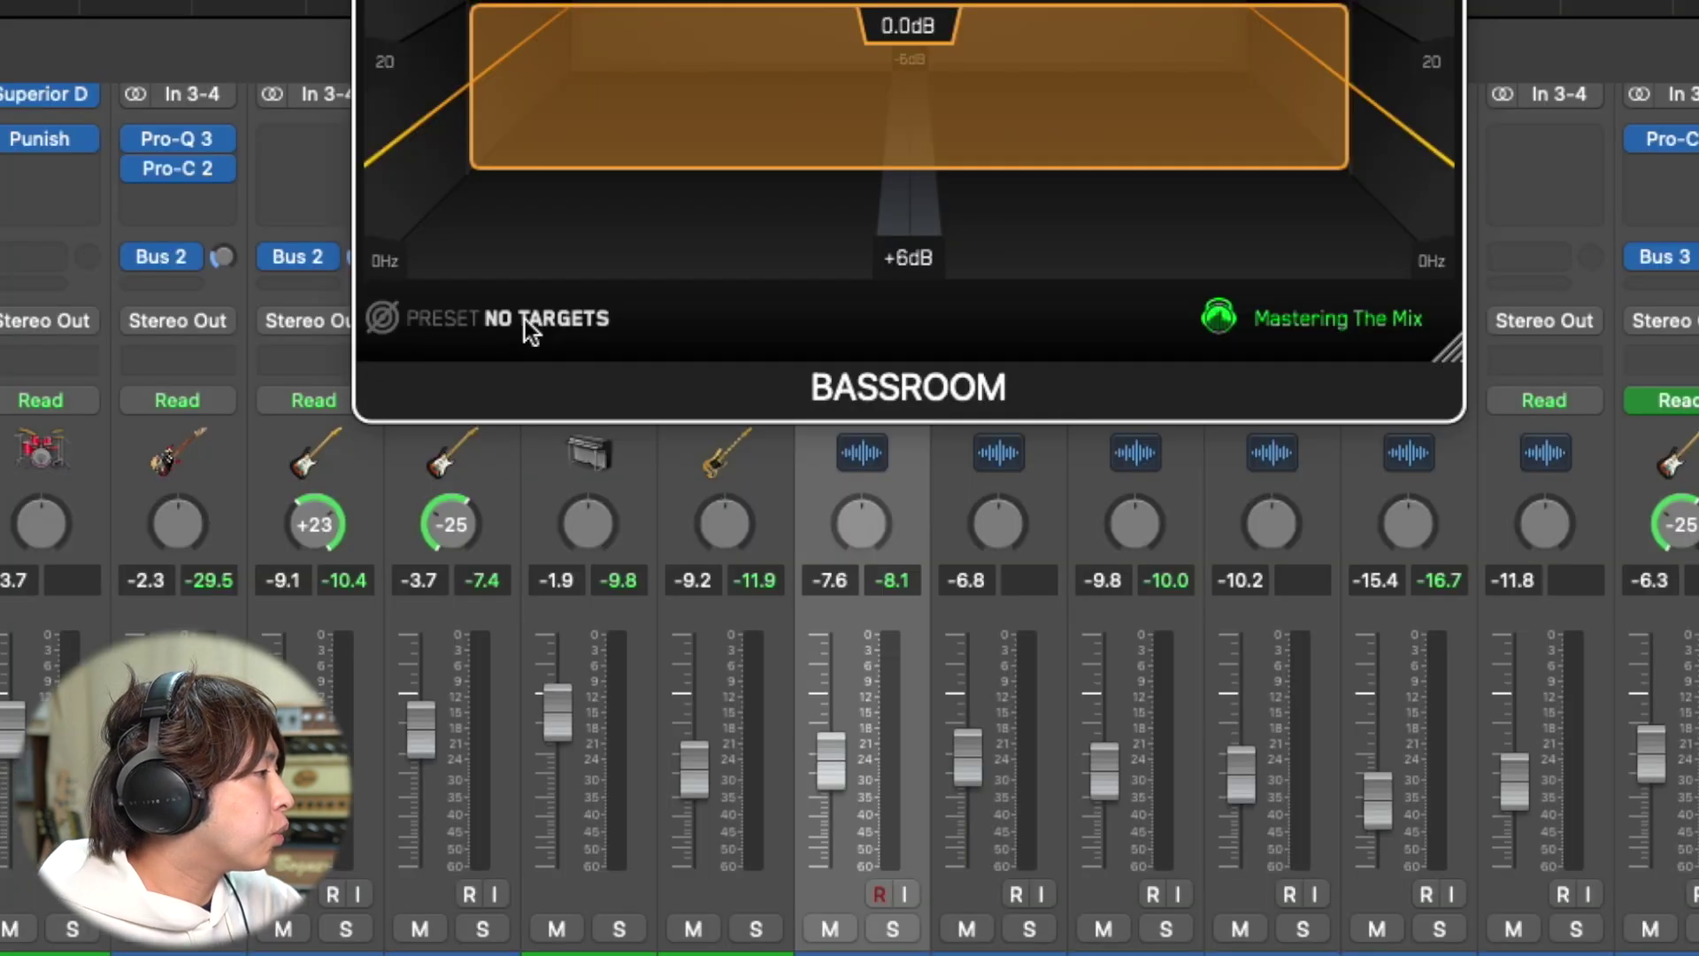
# Load the Contemporary target preset from the Hip Hop category in BASSROOM
pyautogui.click(580, 892)
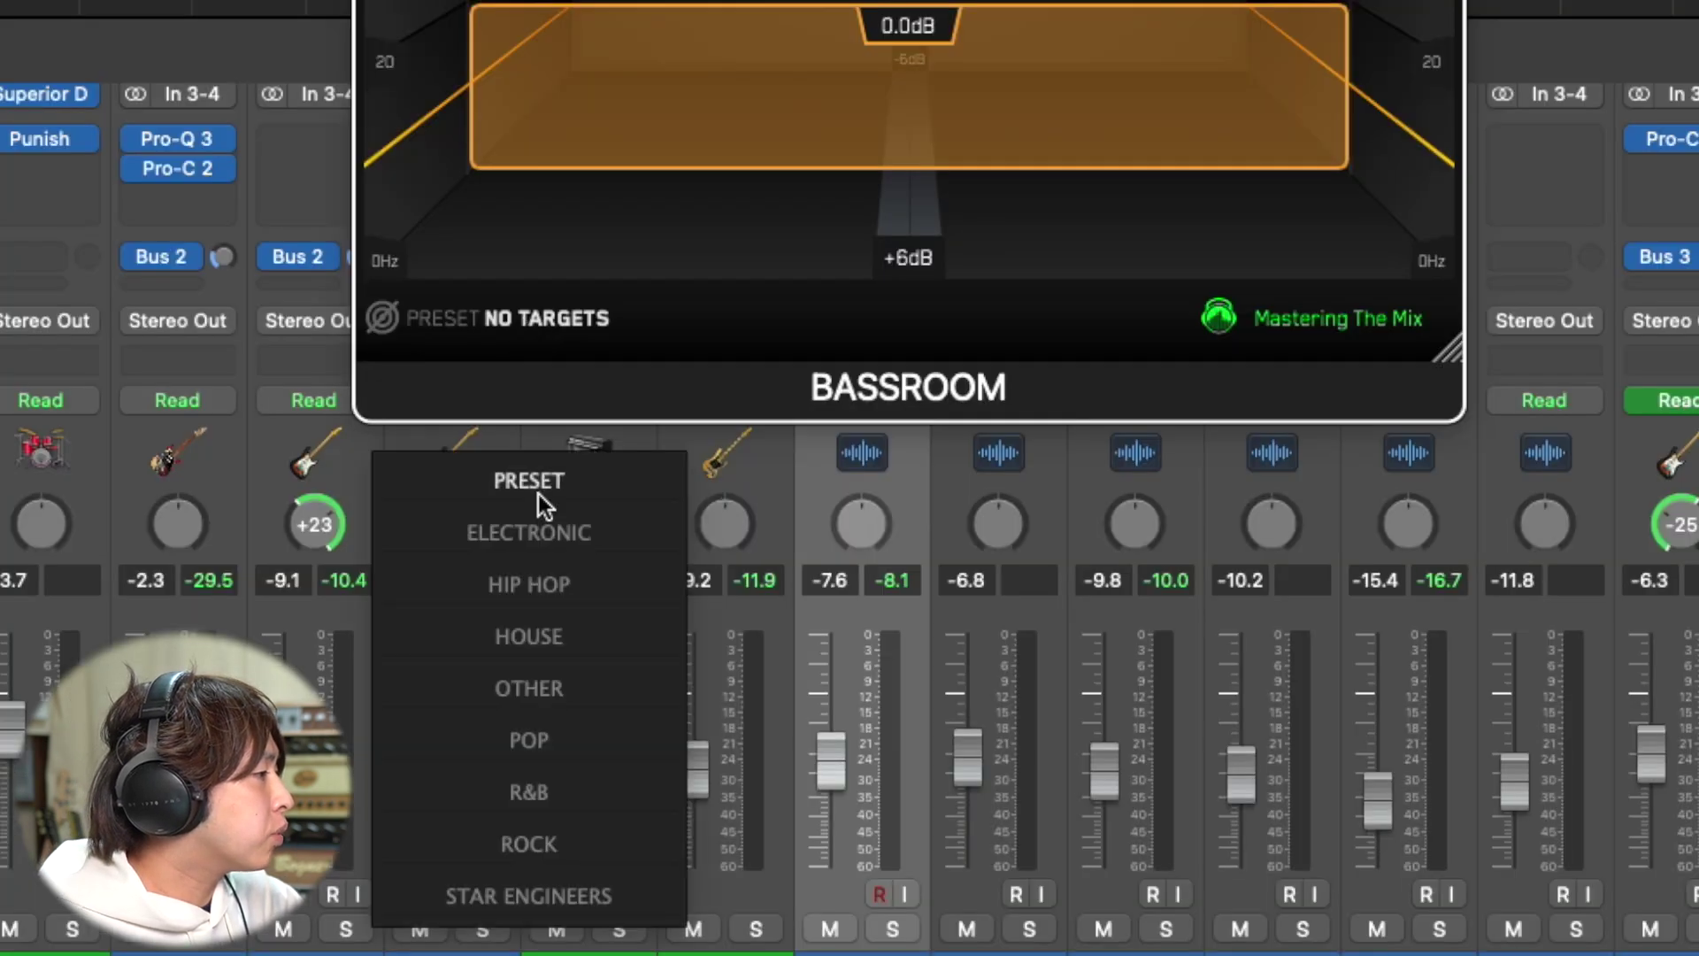
pyautogui.moveTo(603, 955)
pyautogui.moveTo(576, 584)
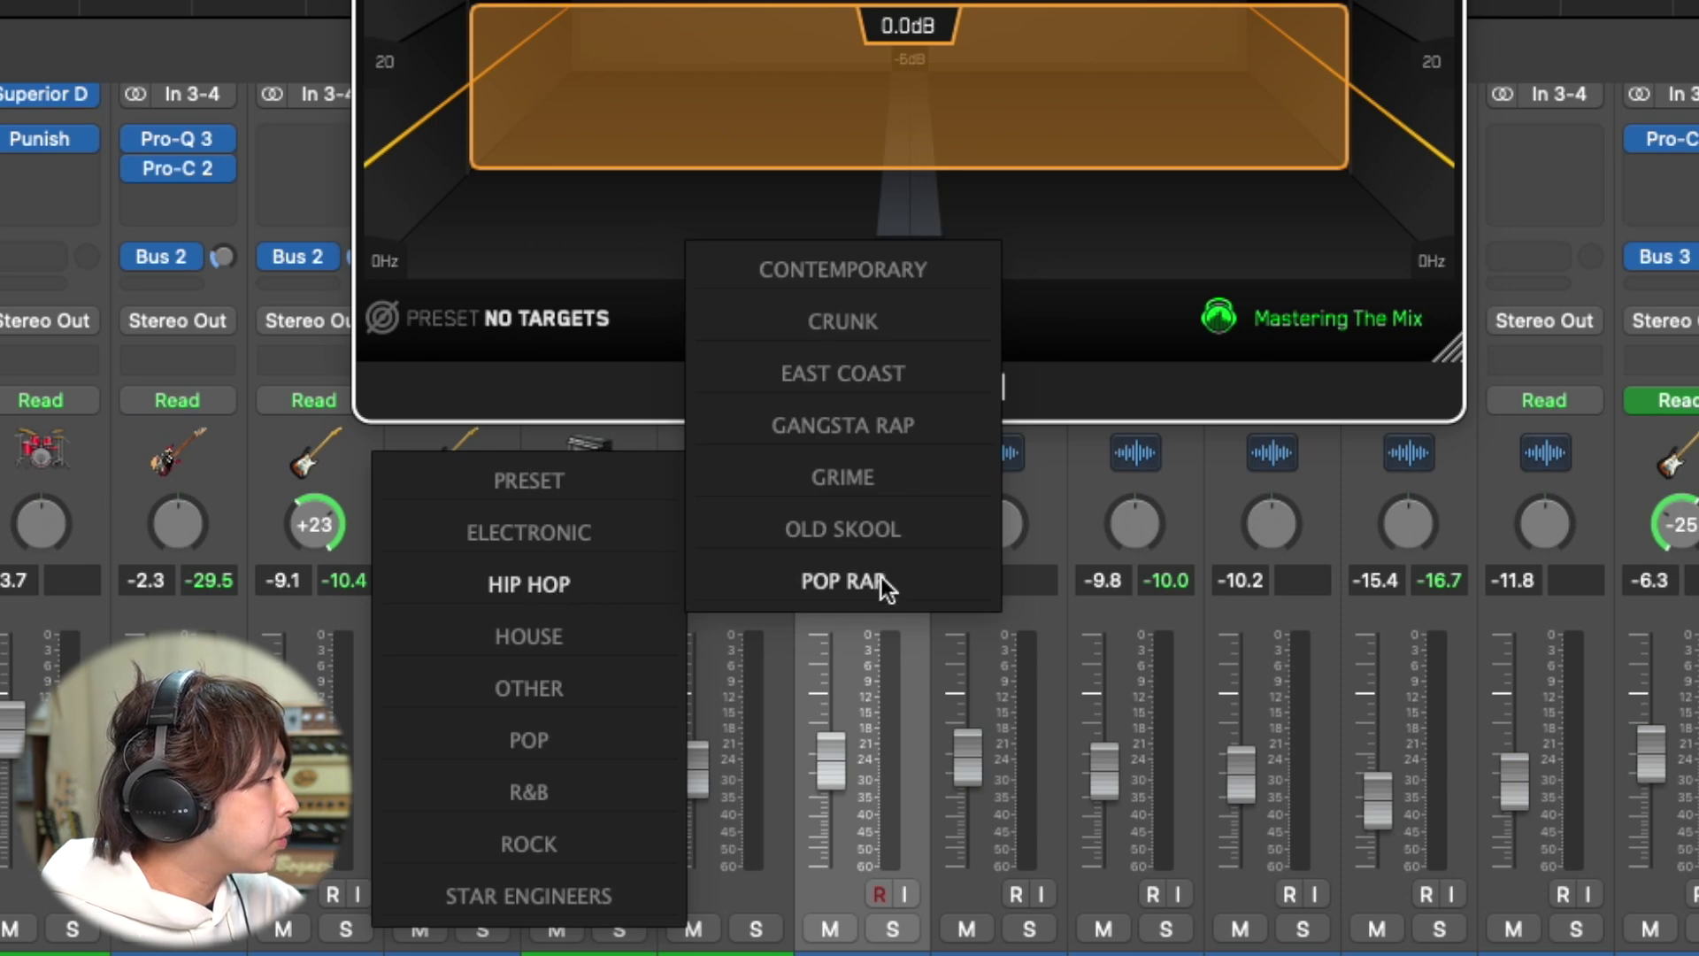
pyautogui.click(948, 274)
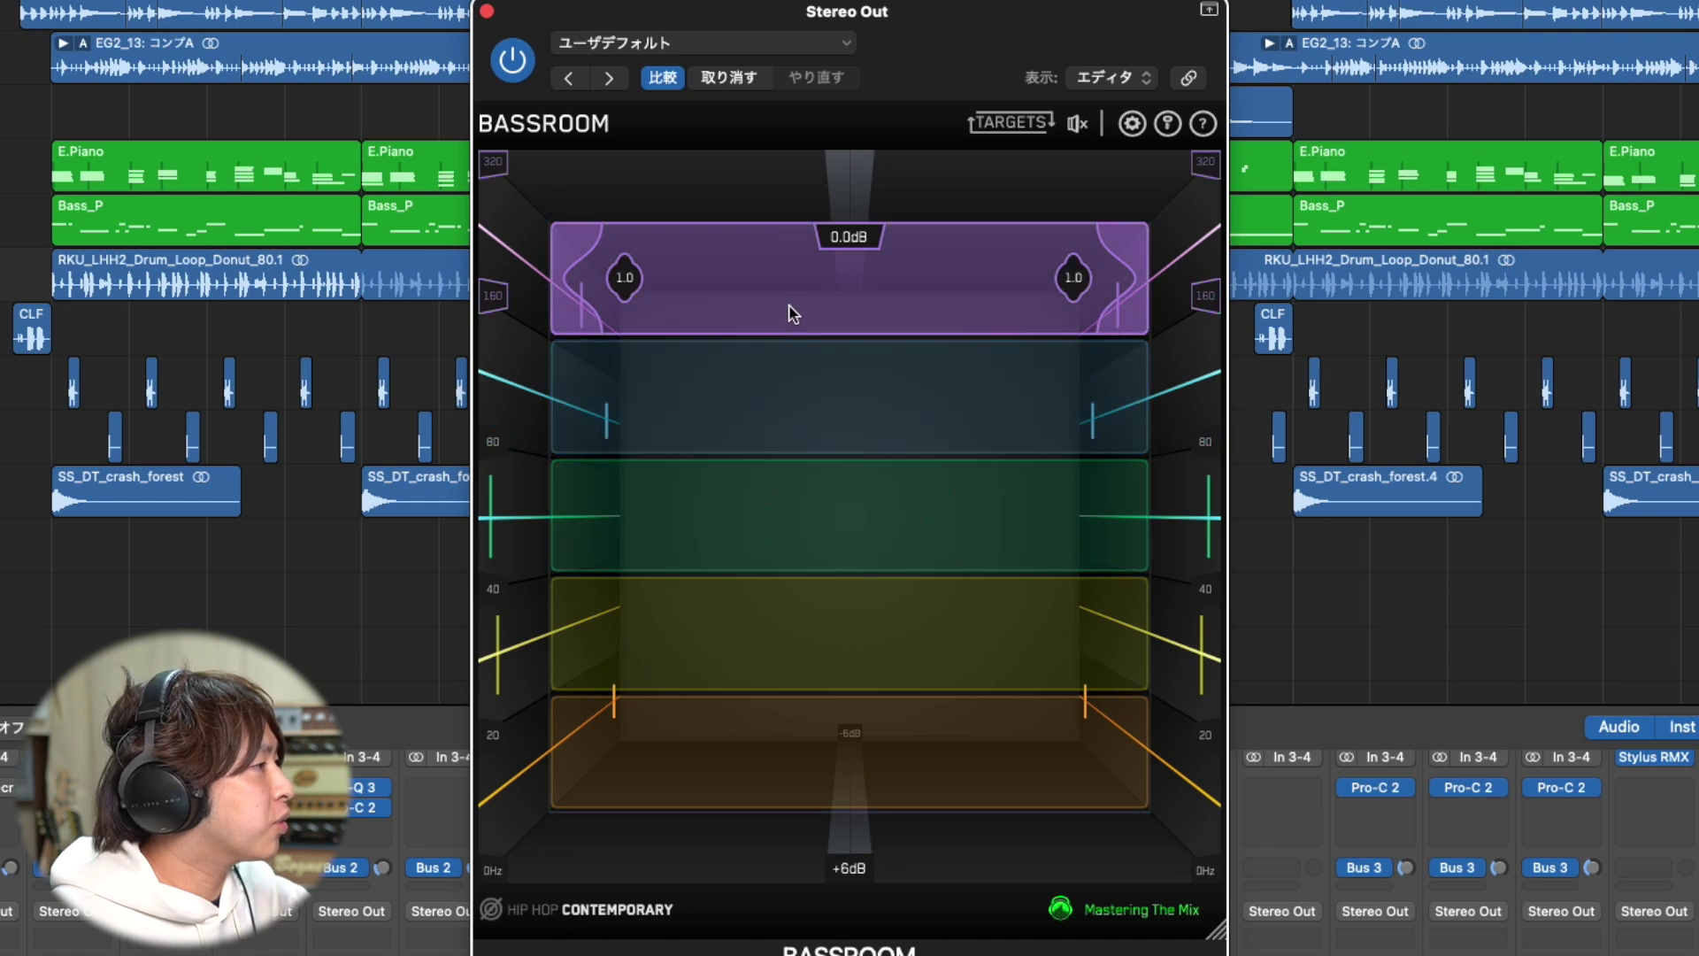
# Match the bands to their targets, from highest to lowest: -2.6 dB, -4.4 dB, +5.0 dB, +4.6 dB and -5.4 dB
pyautogui.moveTo(792, 310); pyautogui.dragTo(785, 335)
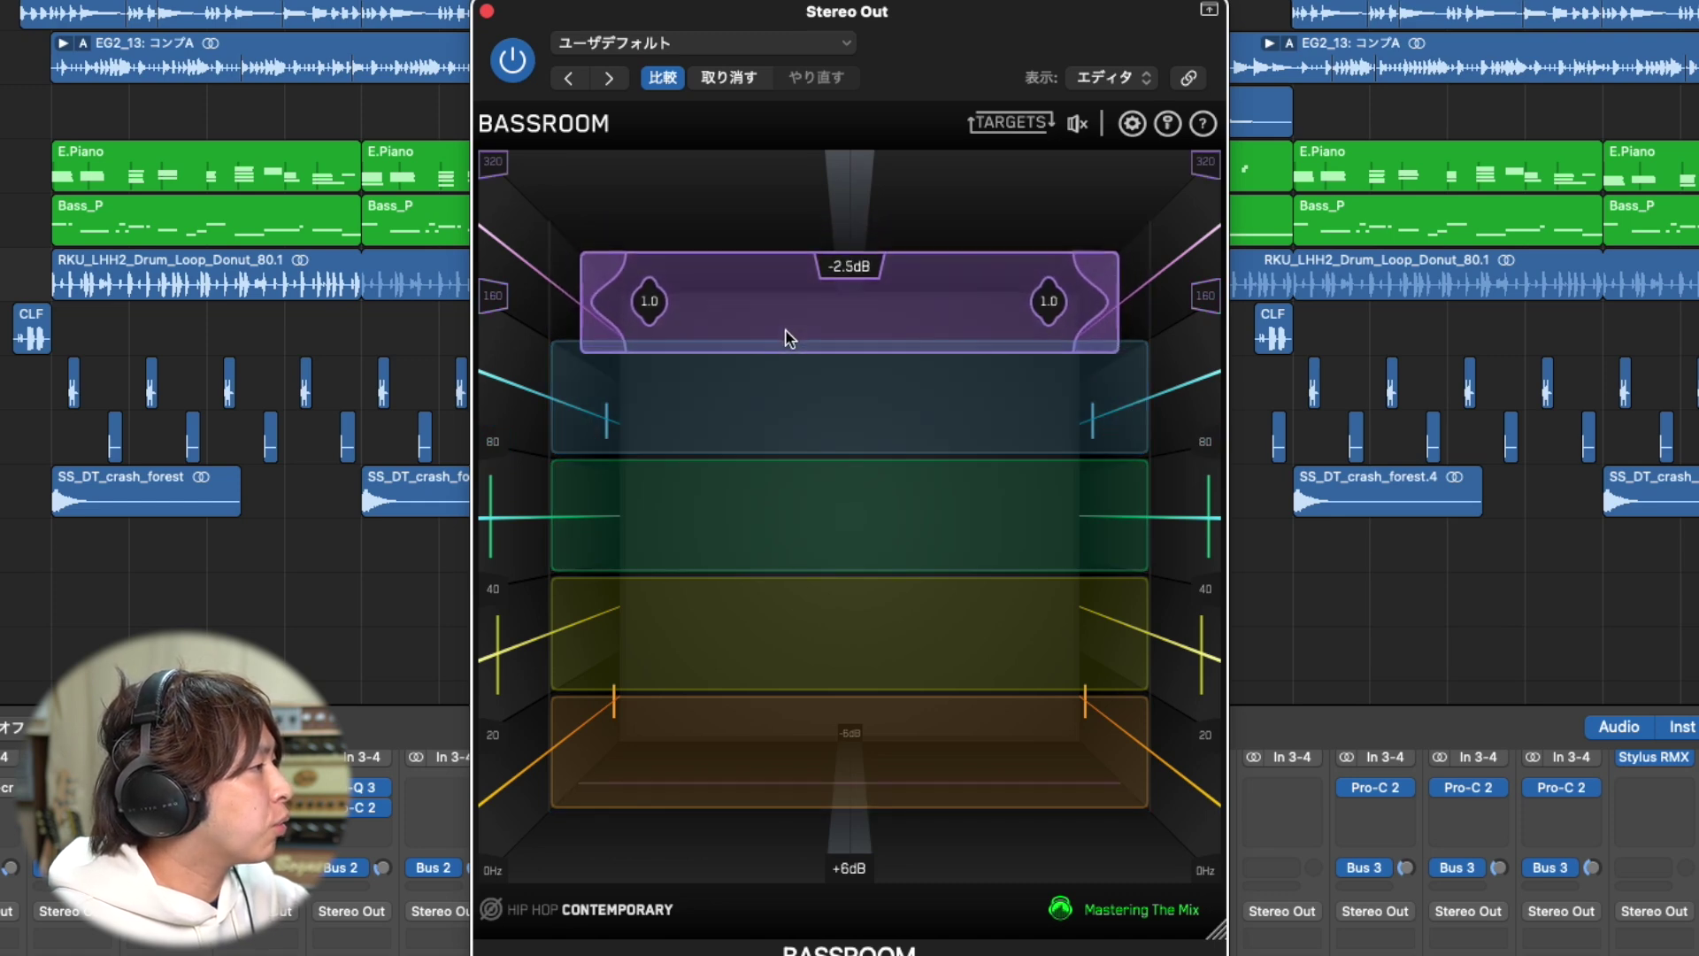
pyautogui.moveTo(778, 470); pyautogui.dragTo(779, 447)
pyautogui.moveTo(757, 581); pyautogui.dragTo(721, 766)
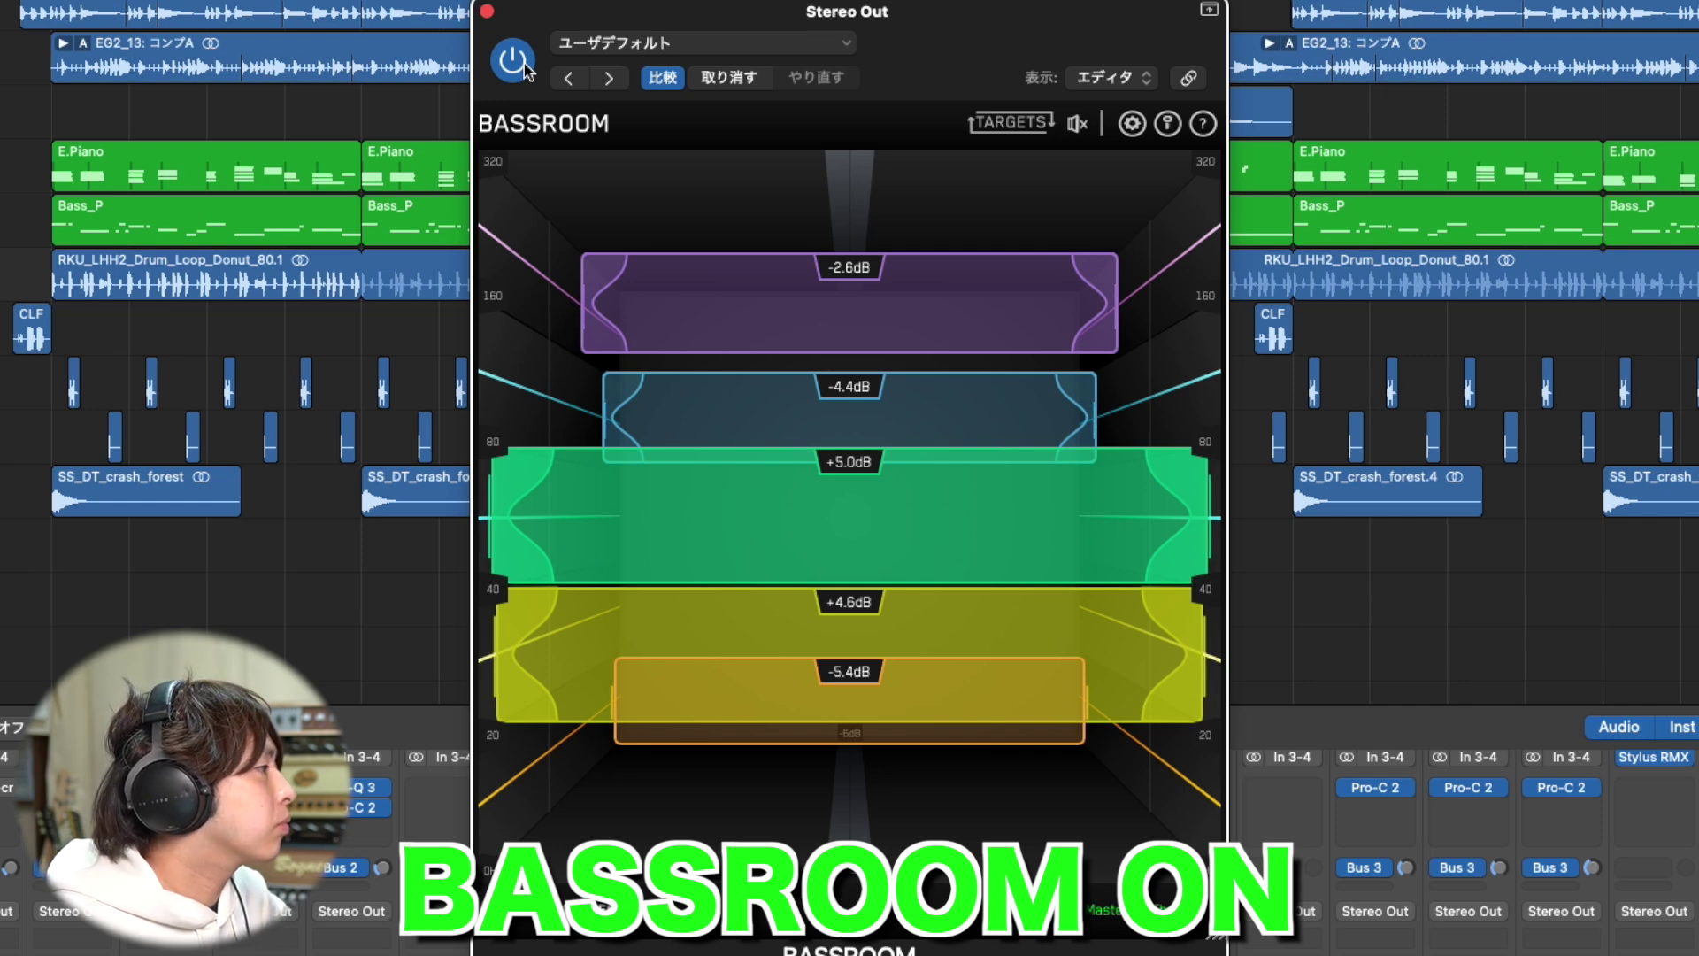
# Compare the full mix with BASSROOM bypassed and active on the Stereo Out
pyautogui.click(524, 64)
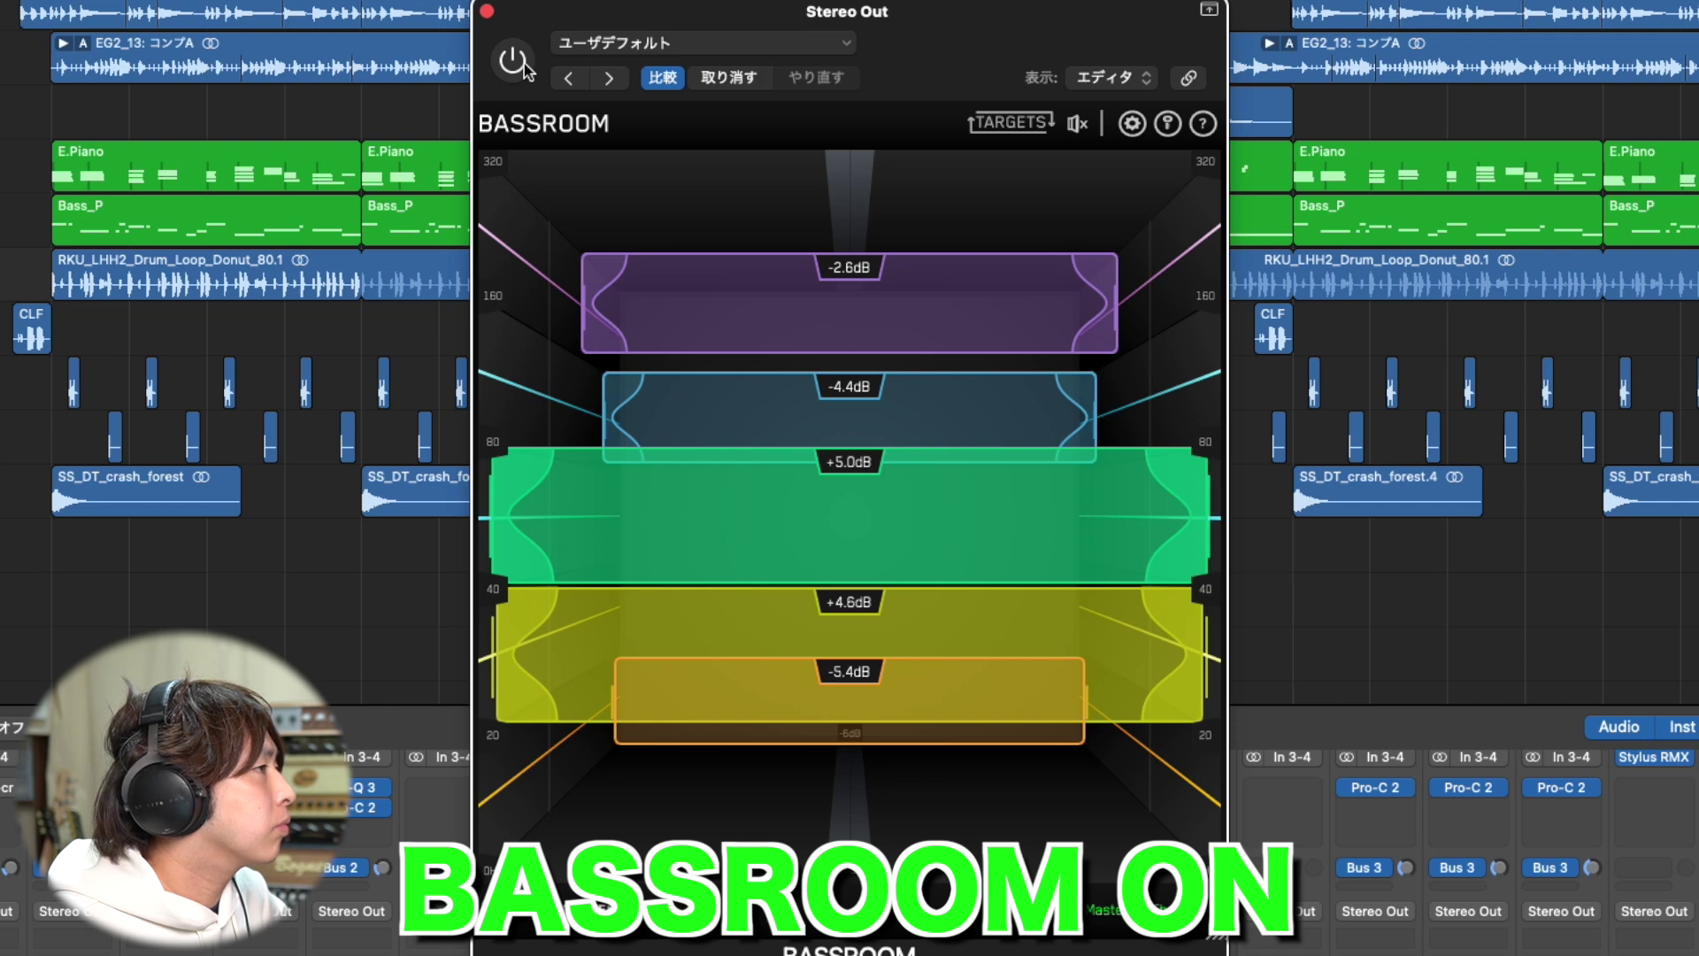
pyautogui.click(524, 64)
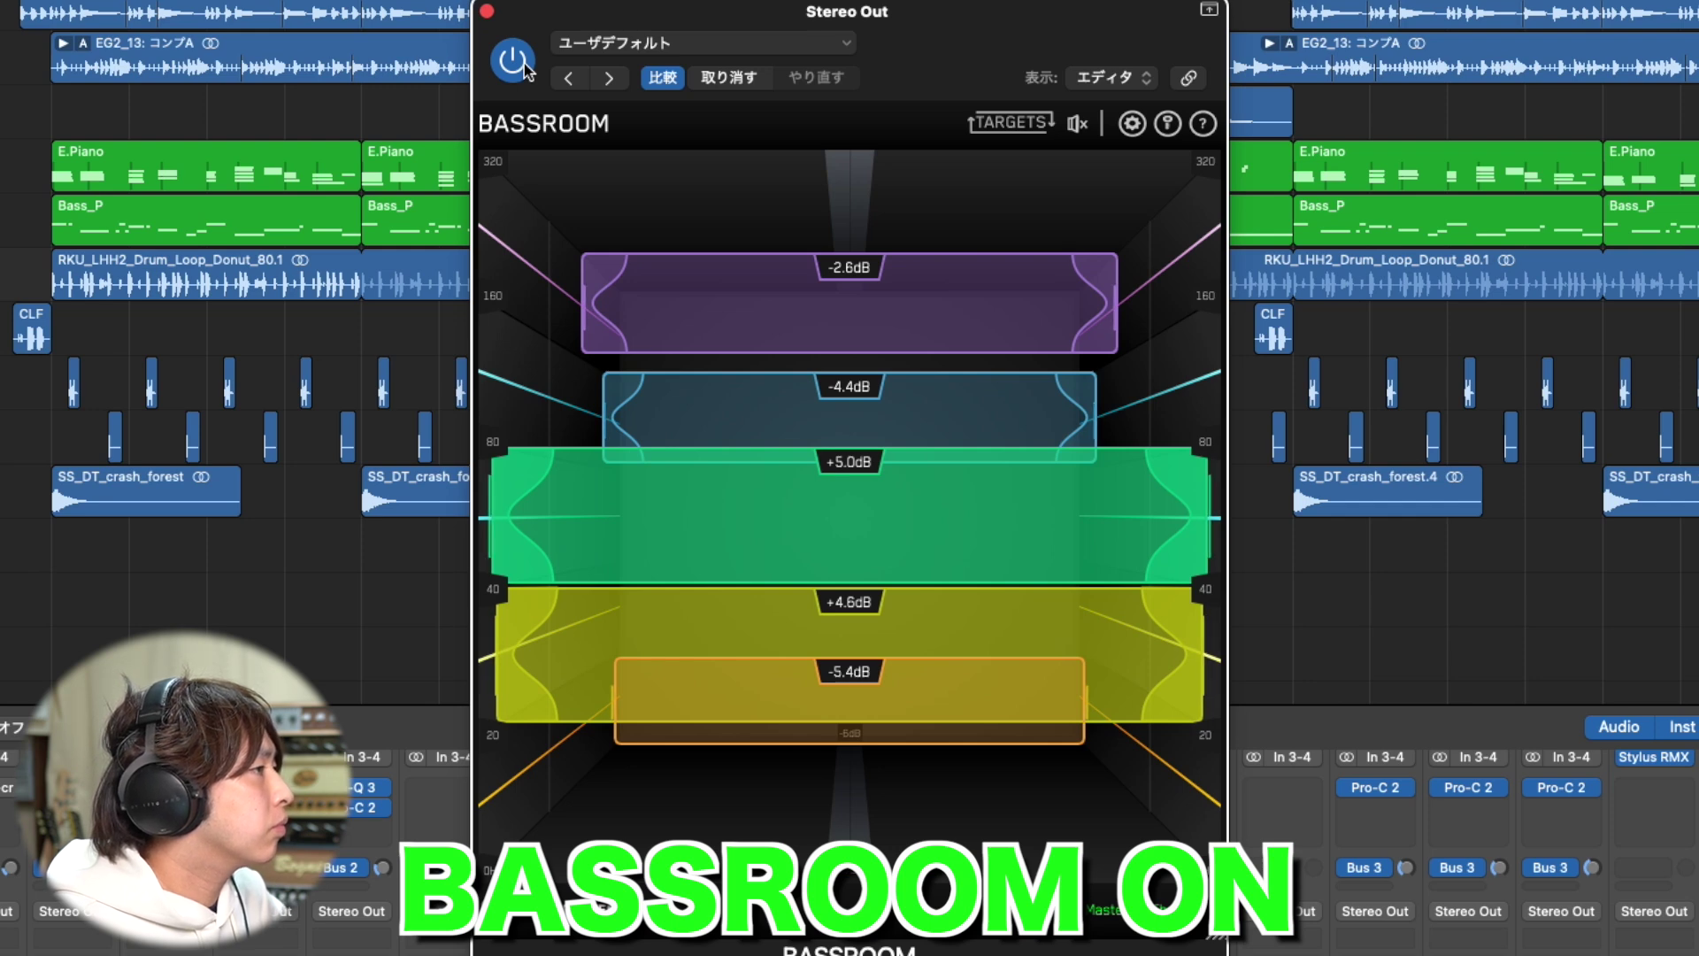
pyautogui.click(524, 64)
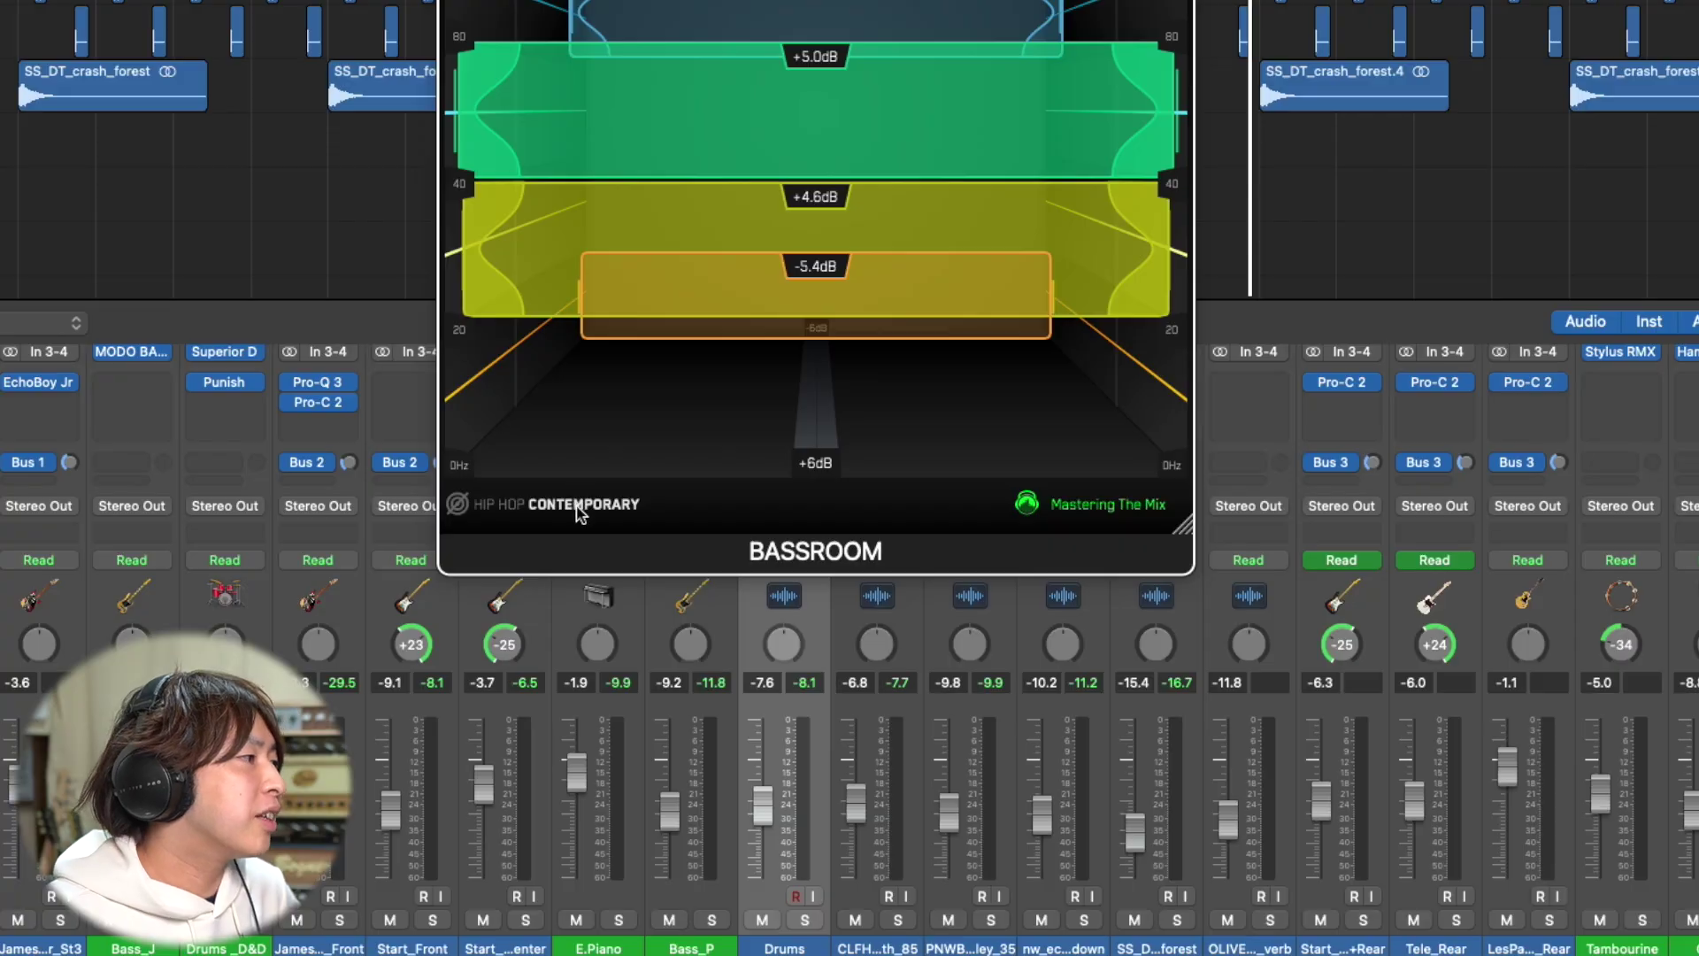
# Browse the Pop category of BASSROOM's target presets
pyautogui.click(579, 504)
pyautogui.moveTo(593, 796)
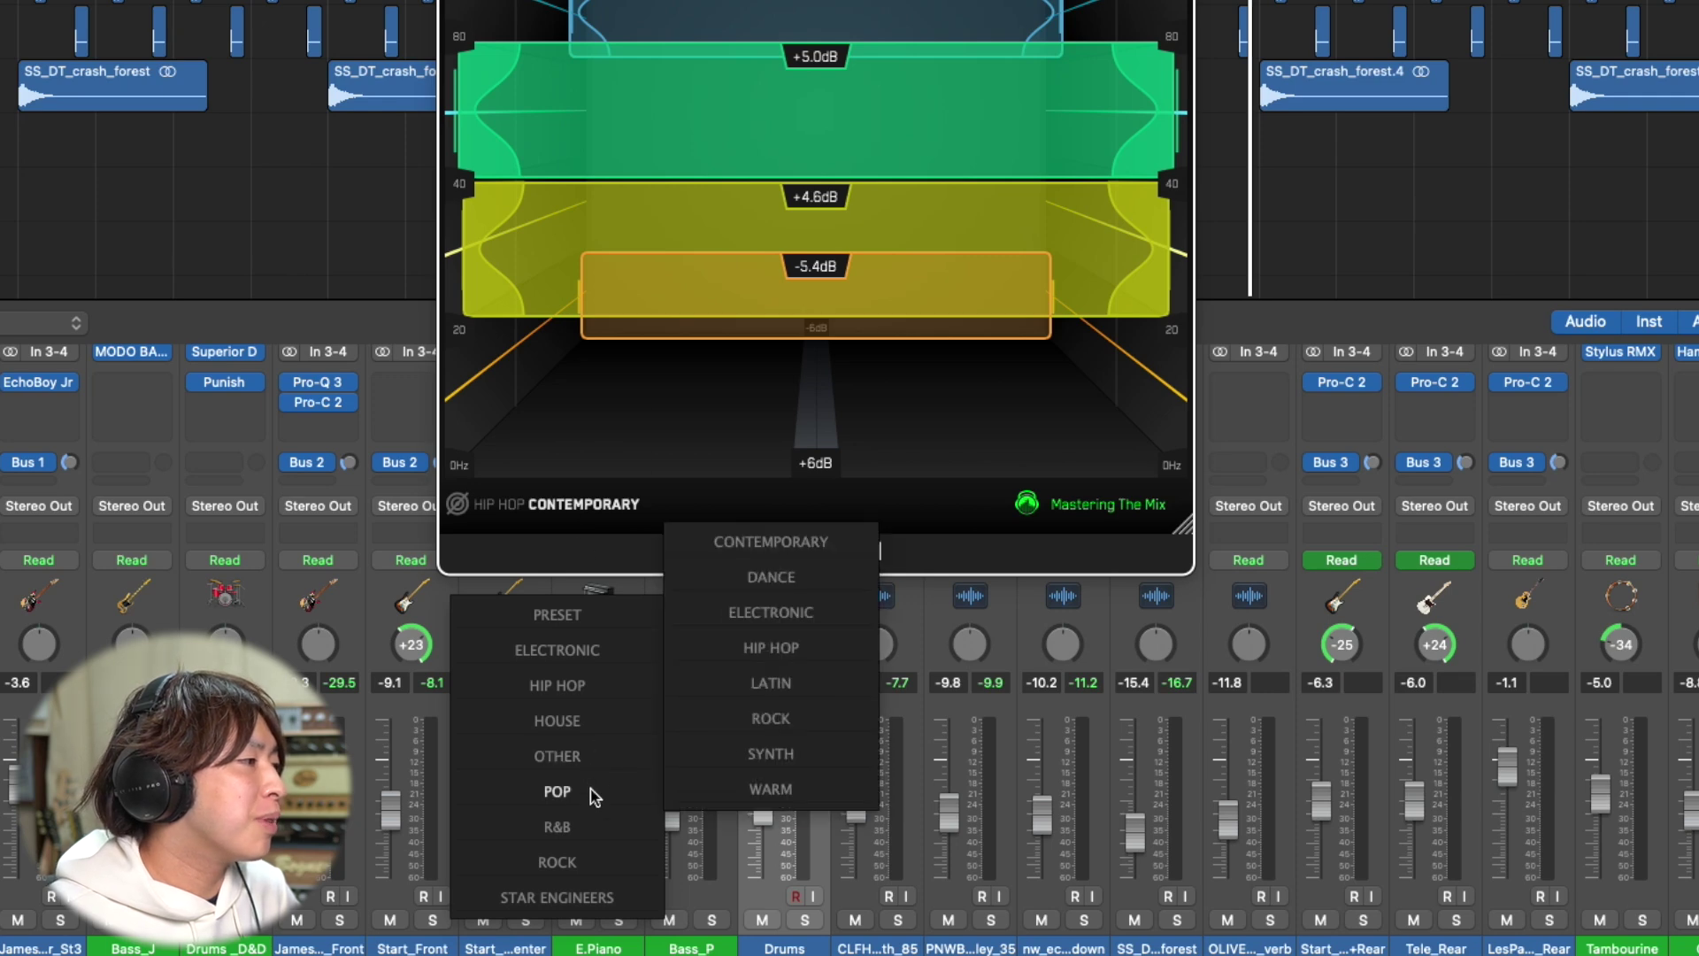